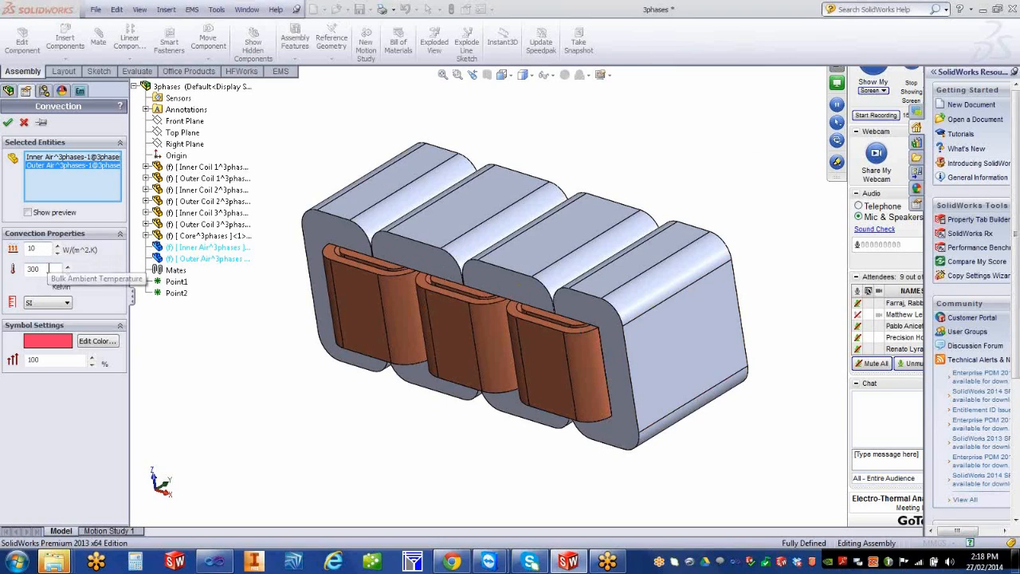
# Apply the convection to the Inner Air and Outer Air components with 10 W/(m^2.K) and a 300 Kelvin ambient temperature
pyautogui.click(7, 122)
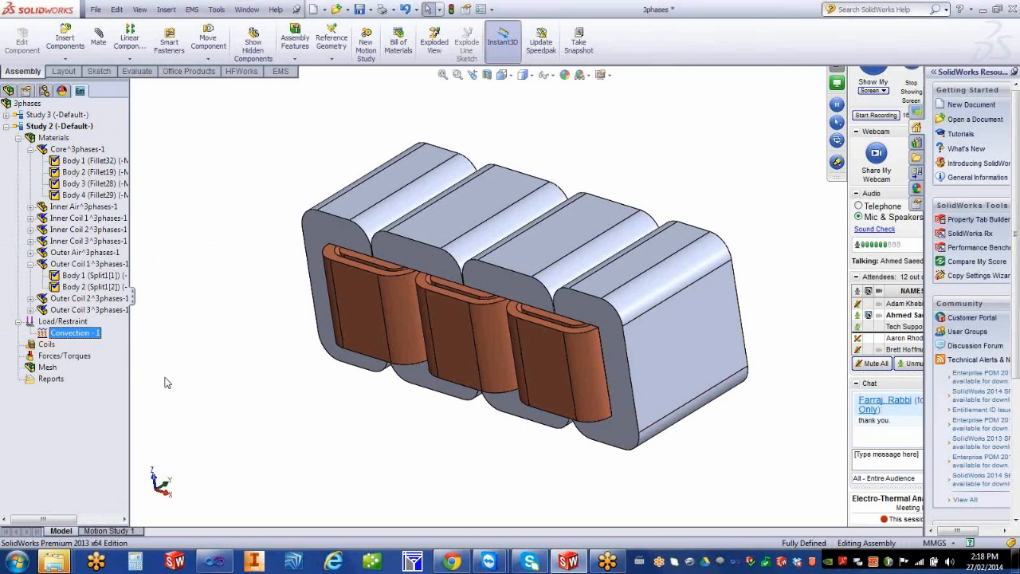
pyautogui.click(48, 345)
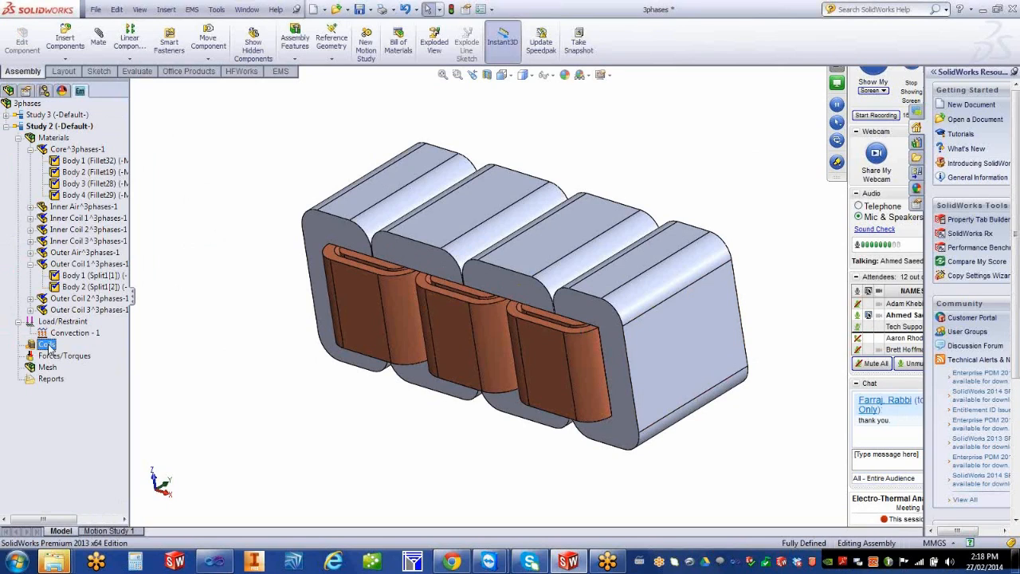
pyautogui.rightClick(48, 345)
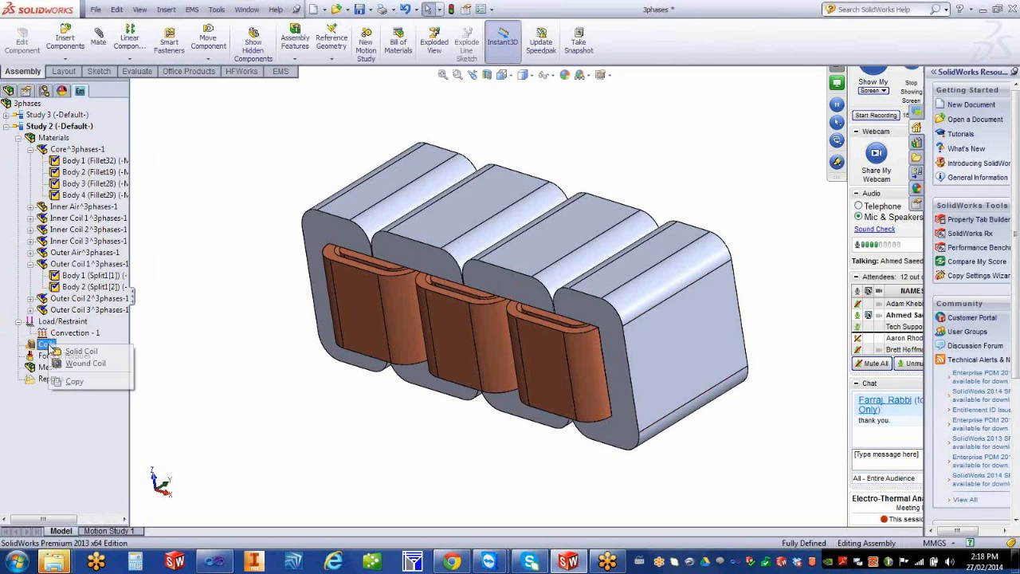
pyautogui.click(301, 385)
pyautogui.moveTo(301, 385); pyautogui.dragTo(309, 372, button='middle')
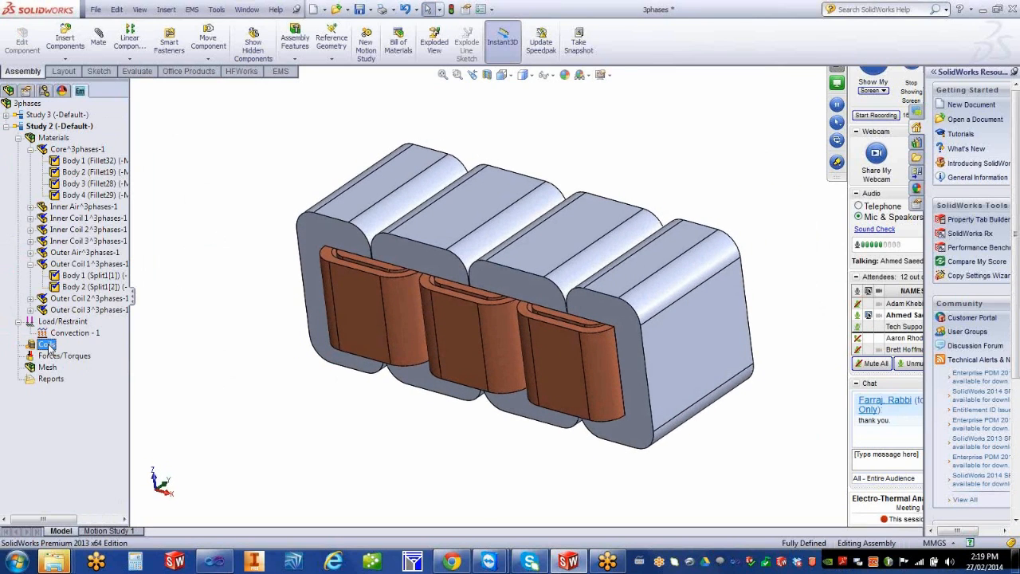
pyautogui.rightClick(50, 345)
pyautogui.click(88, 363)
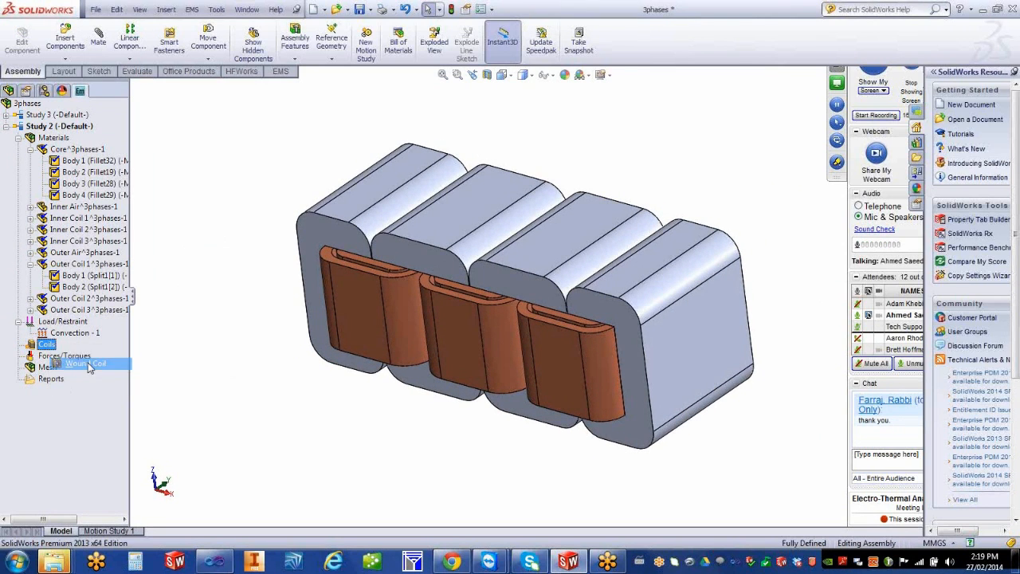
pyautogui.click(68, 326)
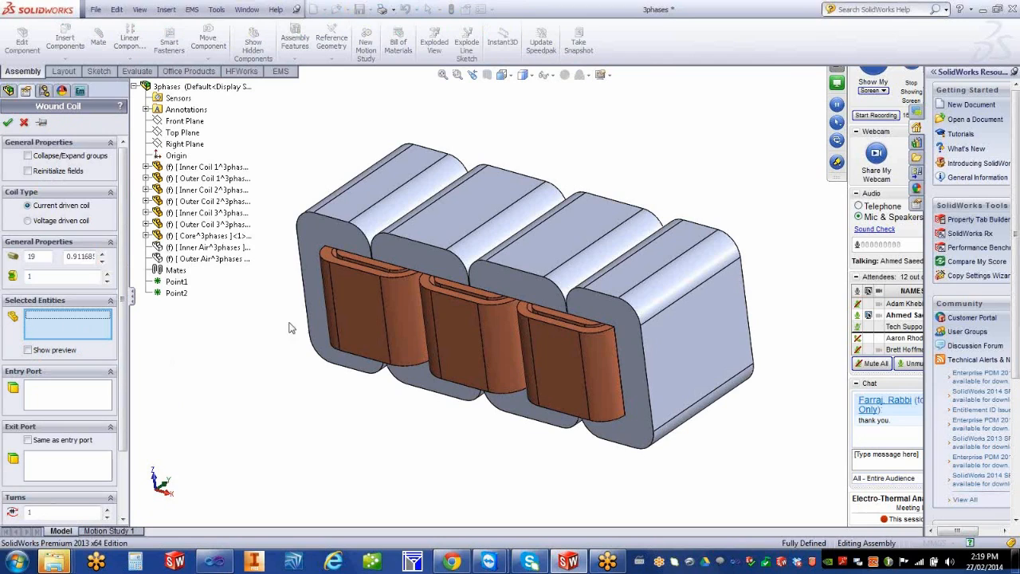
pyautogui.click(356, 293)
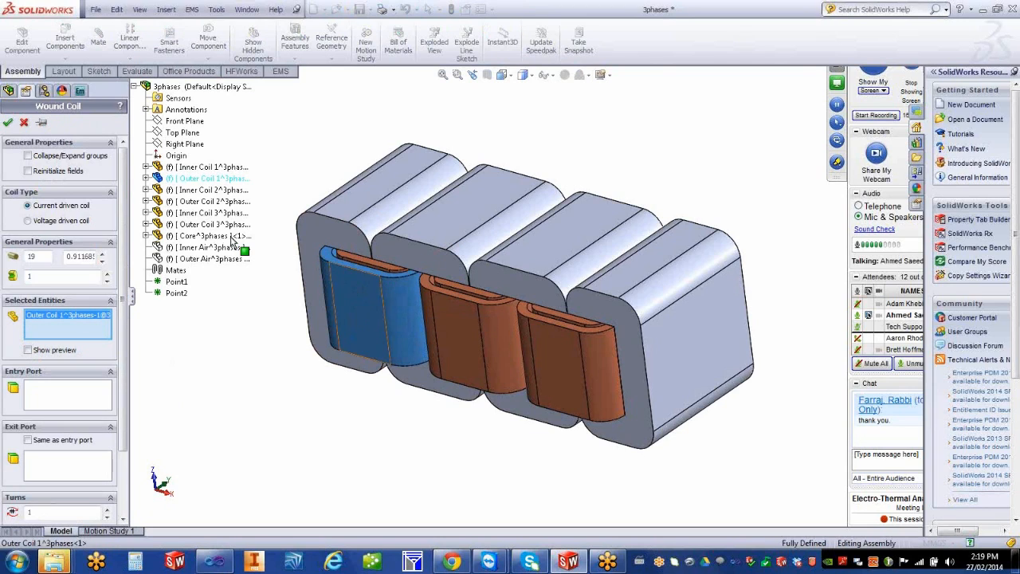
pyautogui.click(22, 124)
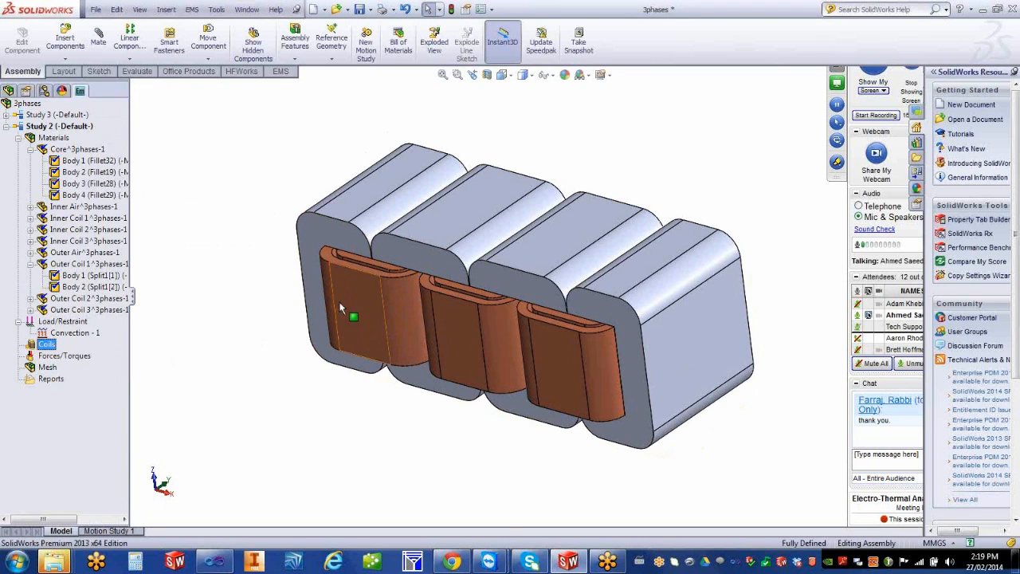
# Isolate Outer Coil 1 and define a wound coil on it, with the preview shown and the exit port same as the entry port
pyautogui.rightClick(343, 303)
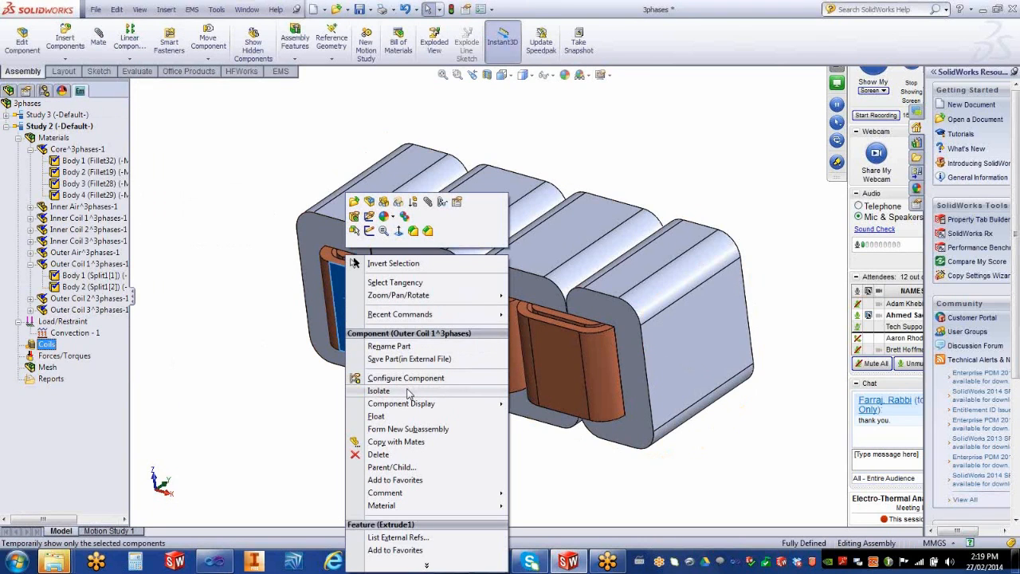
pyautogui.click(379, 391)
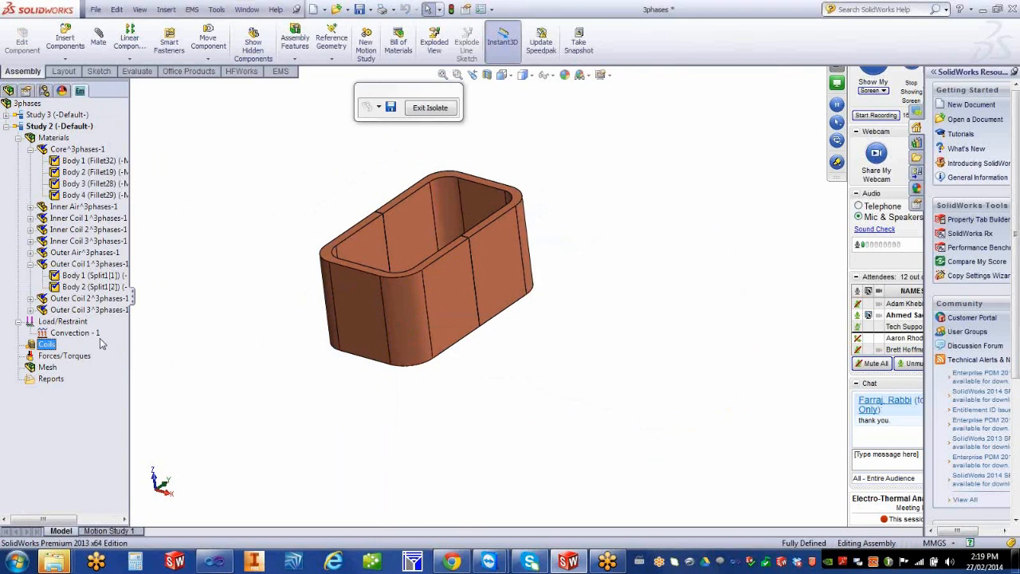
pyautogui.rightClick(48, 344)
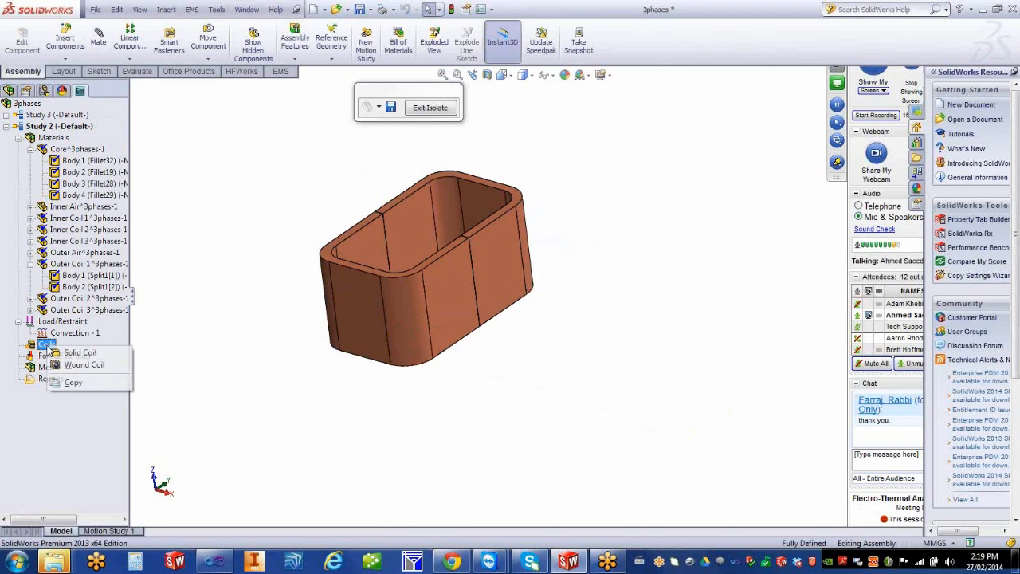
pyautogui.click(86, 366)
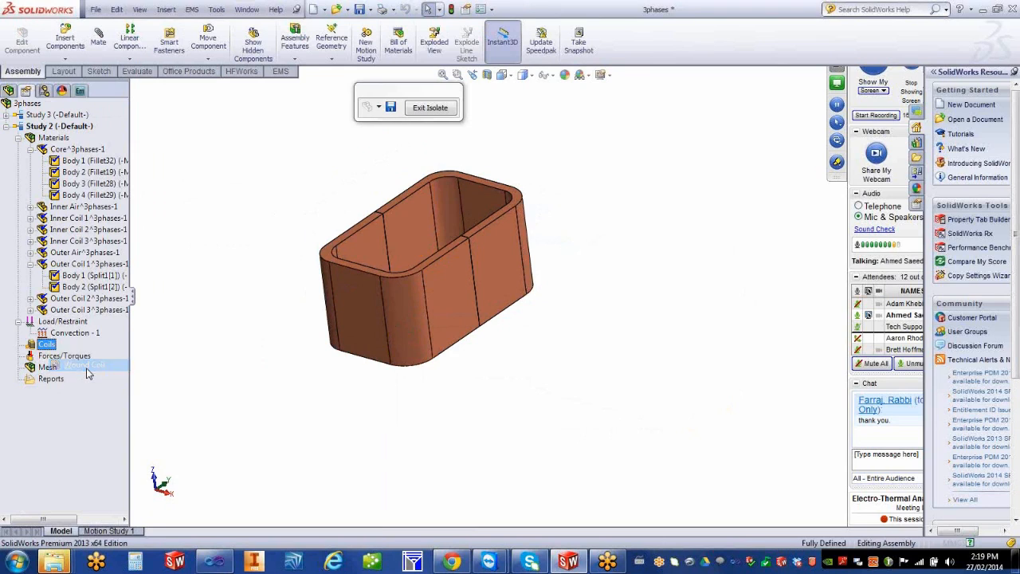
pyautogui.click(439, 286)
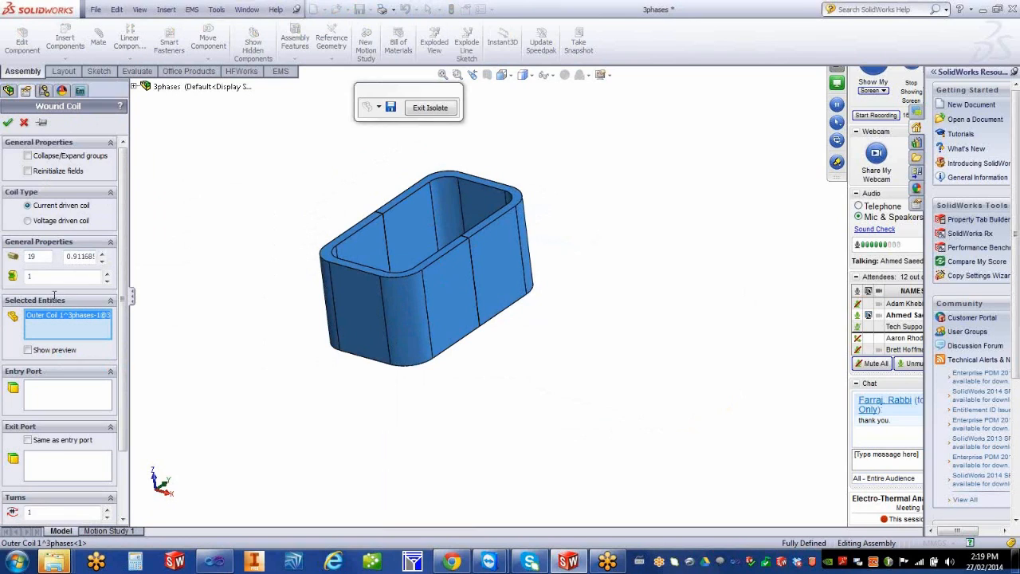
pyautogui.click(28, 439)
pyautogui.click(28, 350)
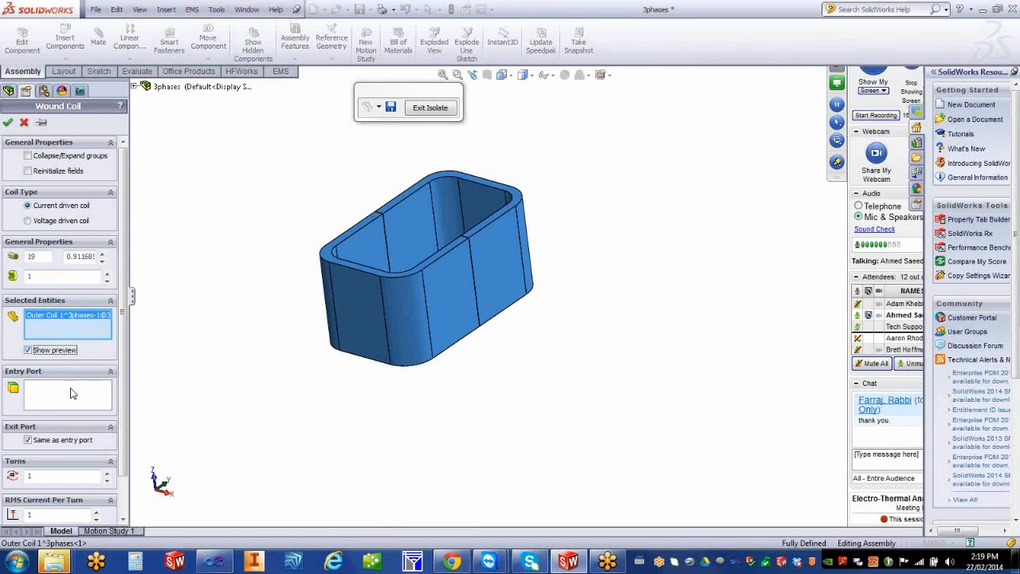
# Assign the hidden internal face at the split in the coil's long side as the entry port, using Select Other
pyautogui.click(74, 392)
pyautogui.moveTo(277, 339)
pyautogui.mouseDown(button='middle')
pyautogui.moveTo(301, 332)
pyautogui.moveTo(301, 353)
pyautogui.moveTo(283, 358)
pyautogui.mouseUp(button='middle')
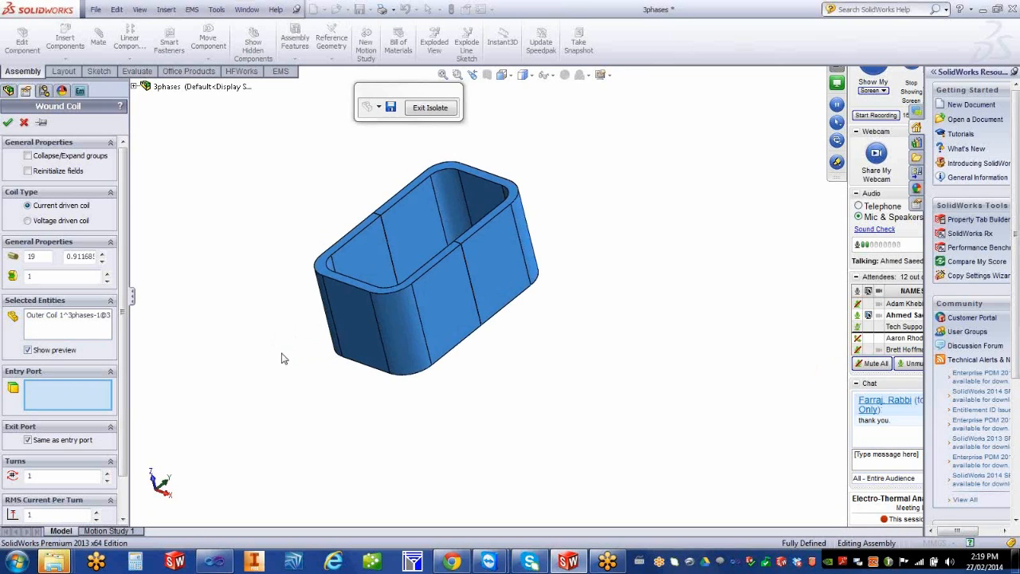
pyautogui.moveTo(449, 310)
pyautogui.mouseDown(button='middle')
pyautogui.moveTo(472, 305)
pyautogui.moveTo(447, 309)
pyautogui.mouseUp(button='middle')
pyautogui.click(71, 394)
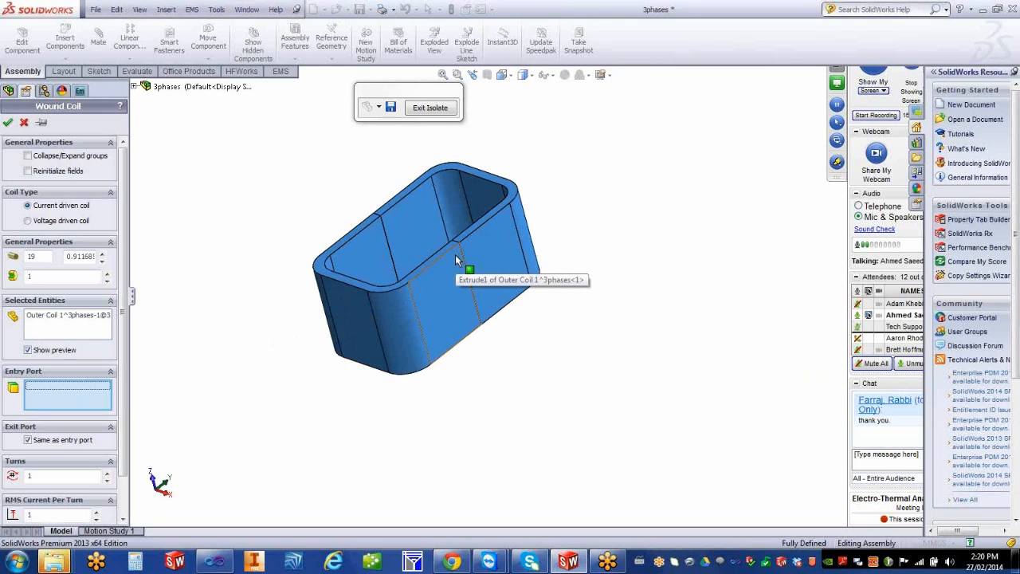
pyautogui.moveTo(542, 318); pyautogui.dragTo(491, 269, button='middle')
pyautogui.rightClick(491, 269)
pyautogui.click(501, 261)
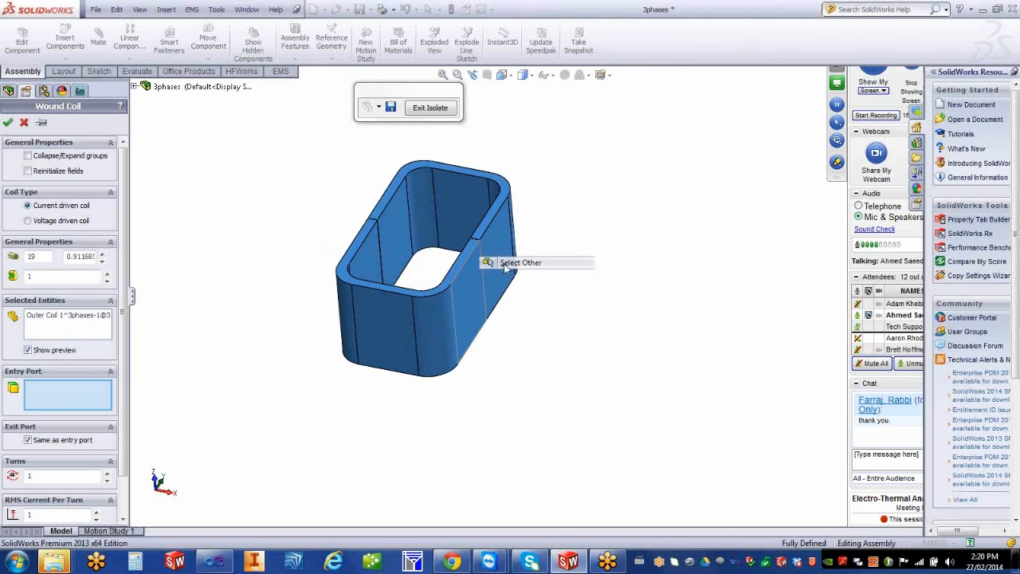
pyautogui.click(551, 295)
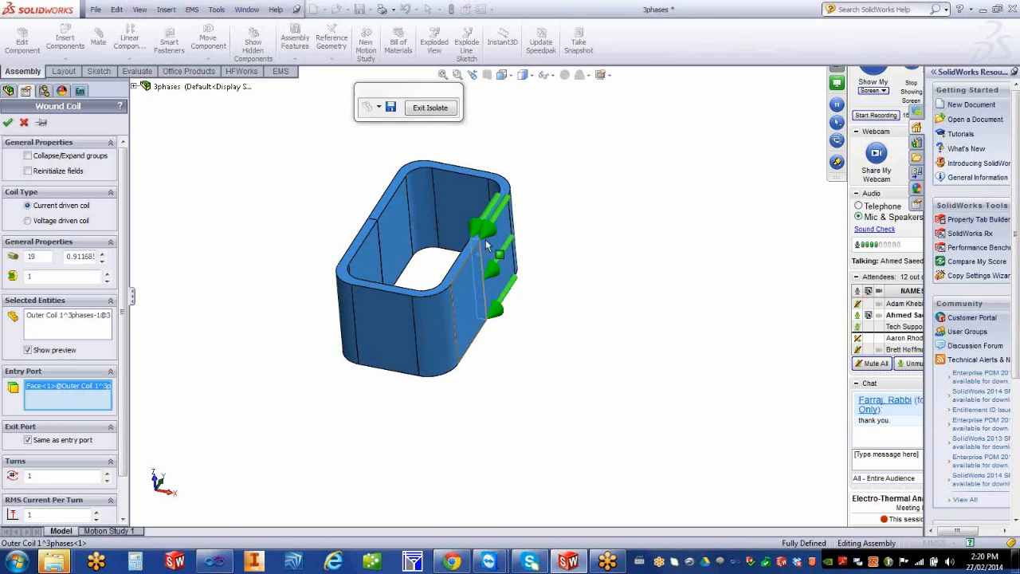
# Set the wound coil to 100 turns and an RMS current per turn of 10, accept it and exit the isolated display
pyautogui.moveTo(124, 457); pyautogui.dragTo(123, 501)
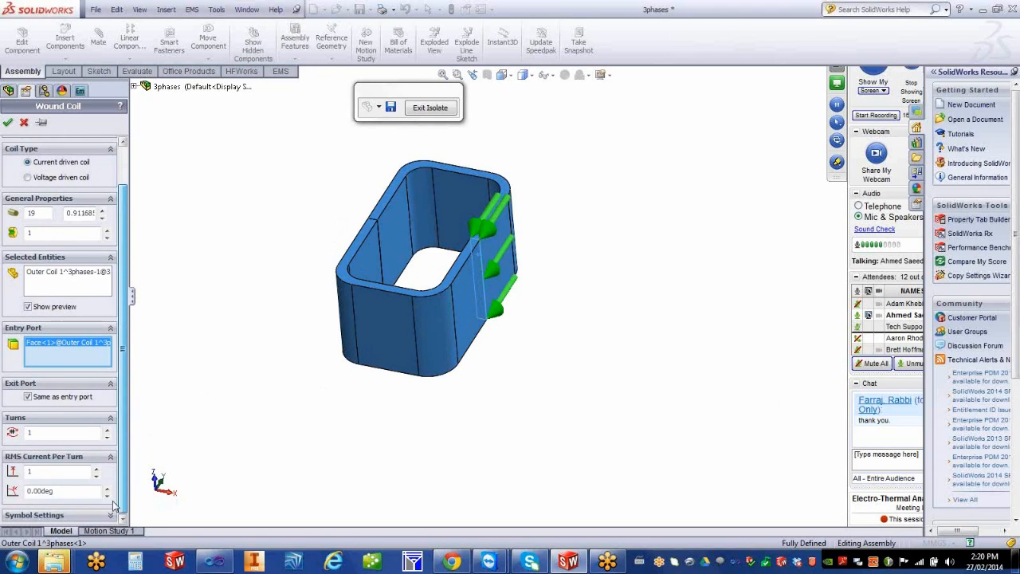
pyautogui.click(78, 435)
pyautogui.write('00')
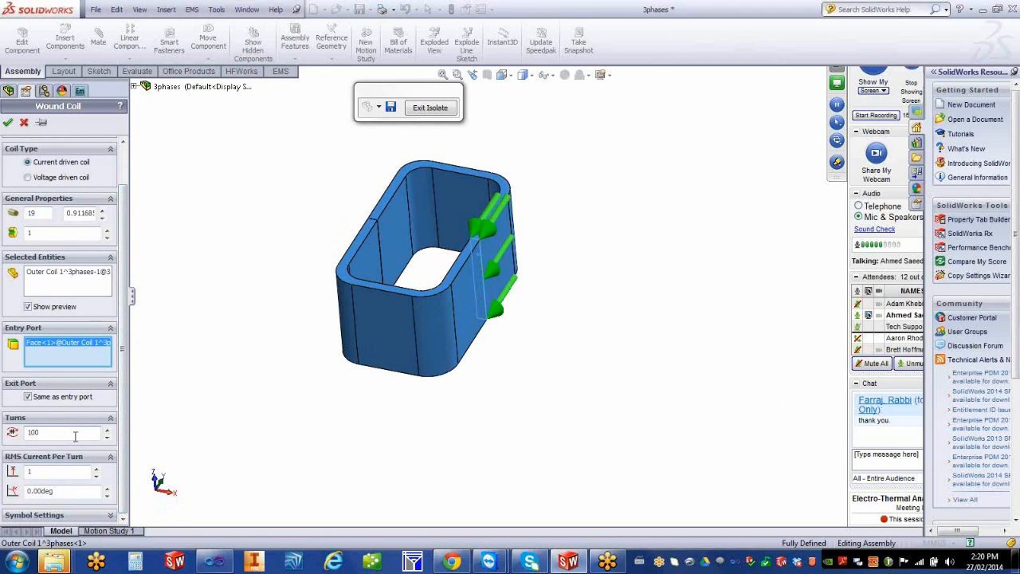
pyautogui.click(62, 471)
pyautogui.write('00')
pyautogui.click(27, 306)
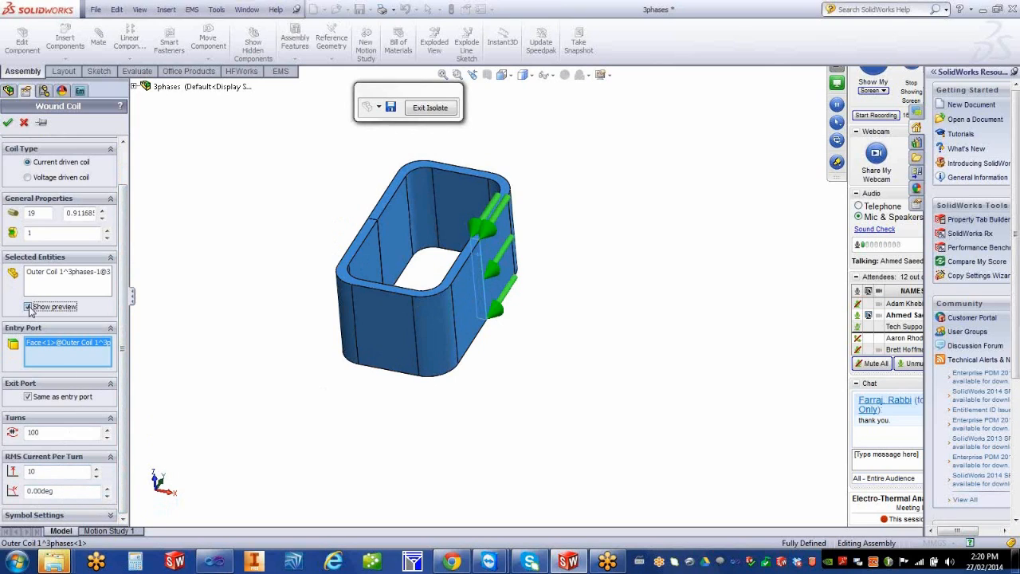
pyautogui.click(8, 124)
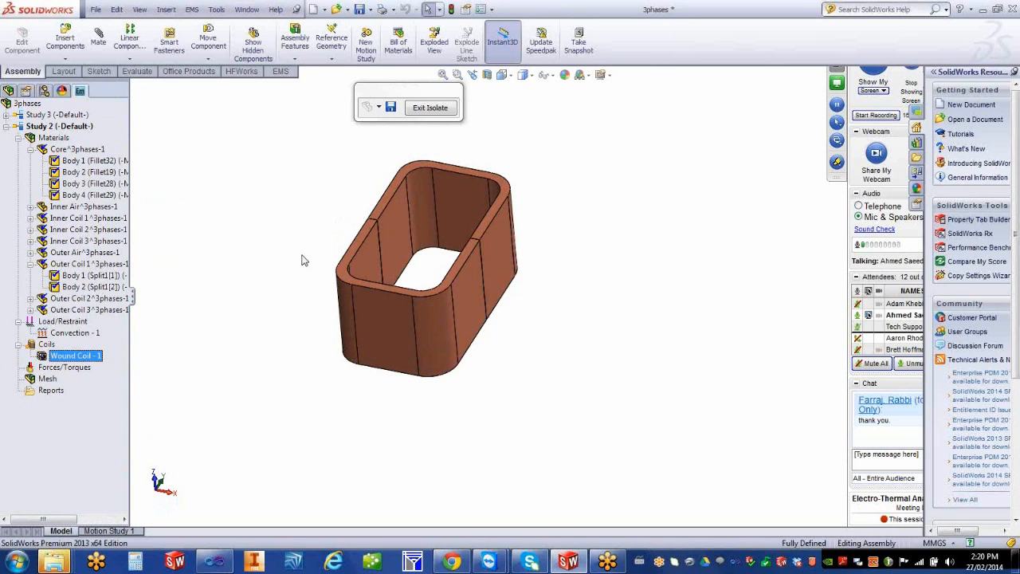
pyautogui.click(430, 109)
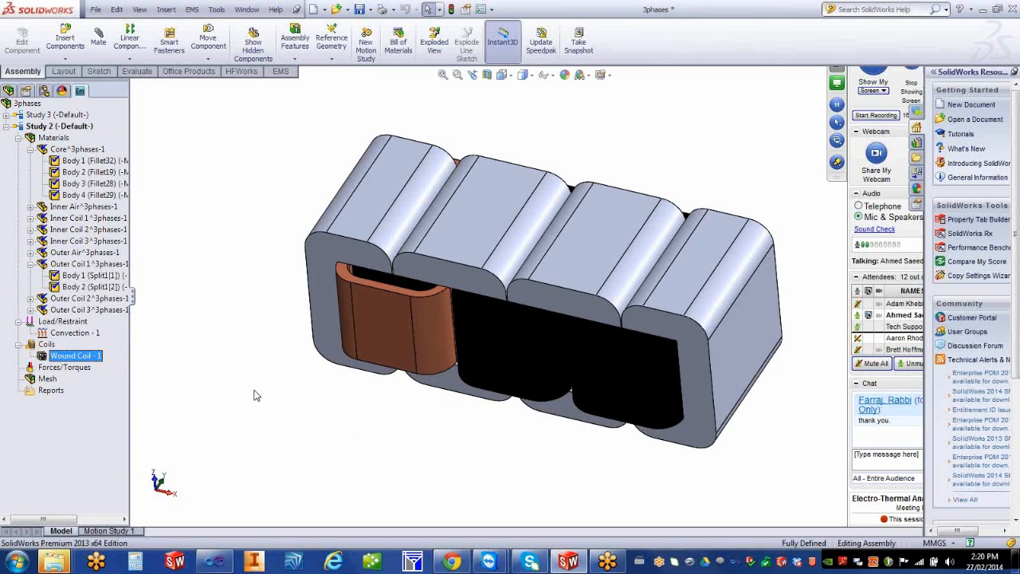
# Expand Study 3 with its results in place of Study 2 and display the study's mesh on the model
pyautogui.click(7, 126)
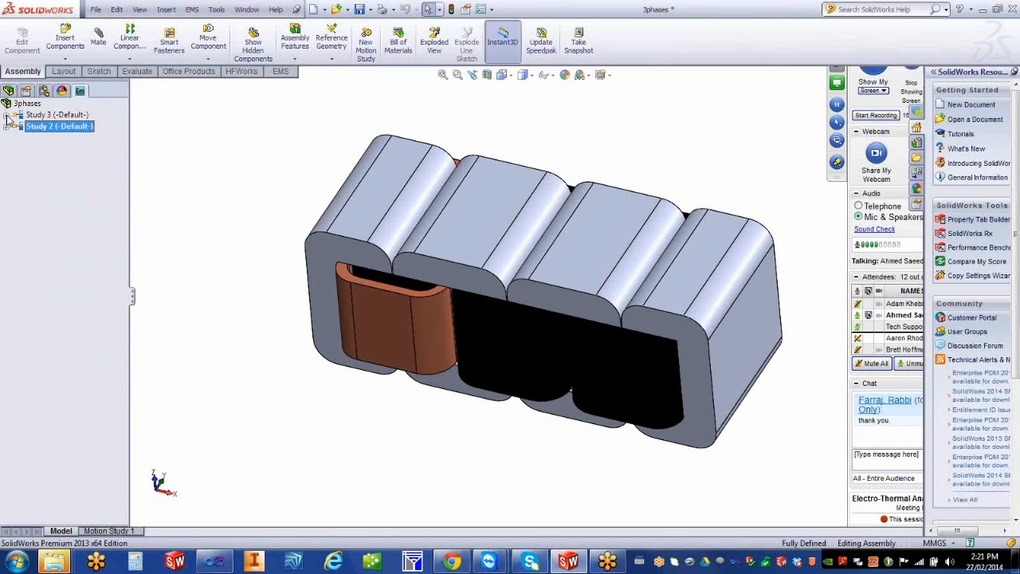
pyautogui.click(6, 115)
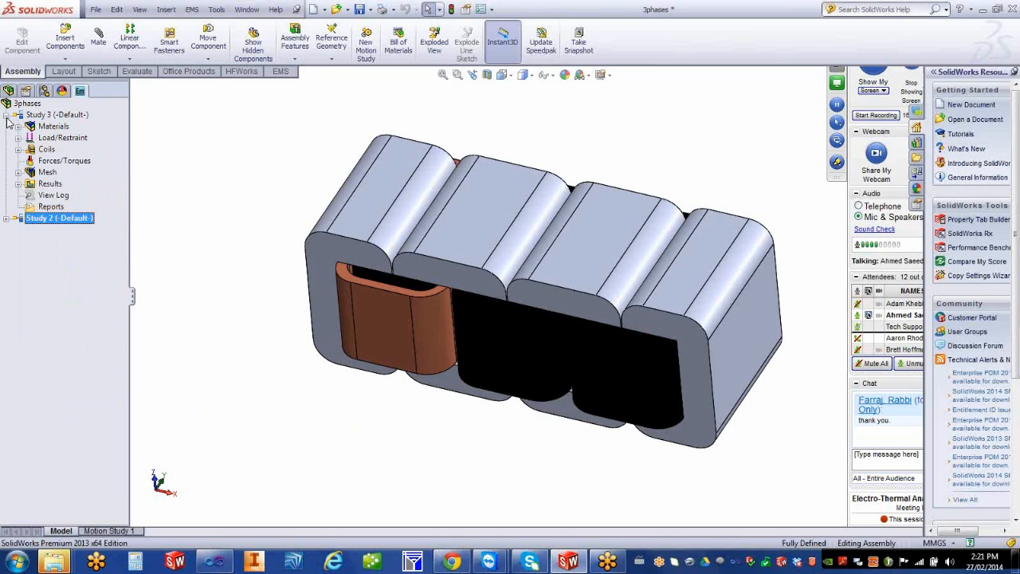
pyautogui.click(19, 183)
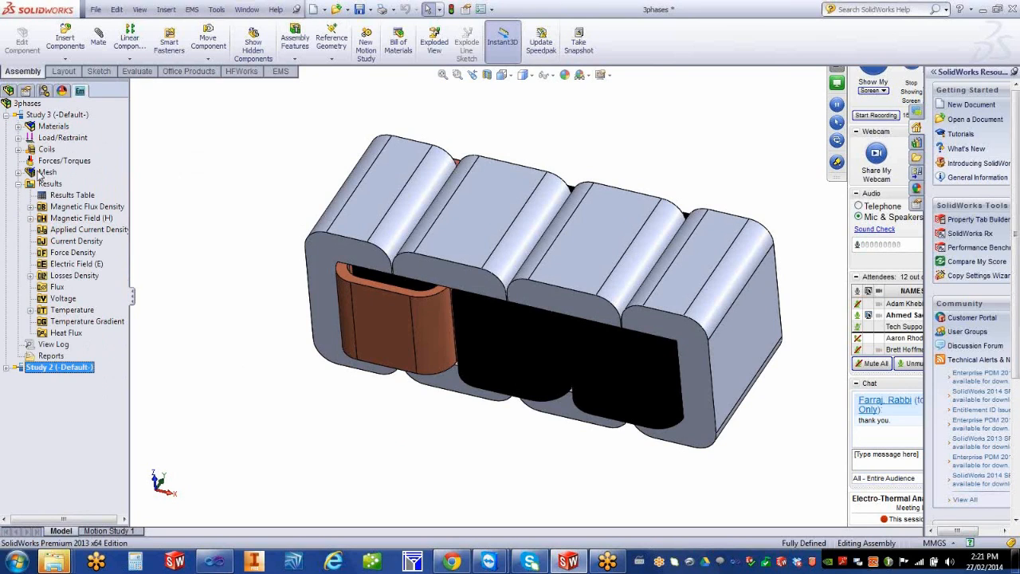
pyautogui.rightClick(40, 171)
pyautogui.click(79, 207)
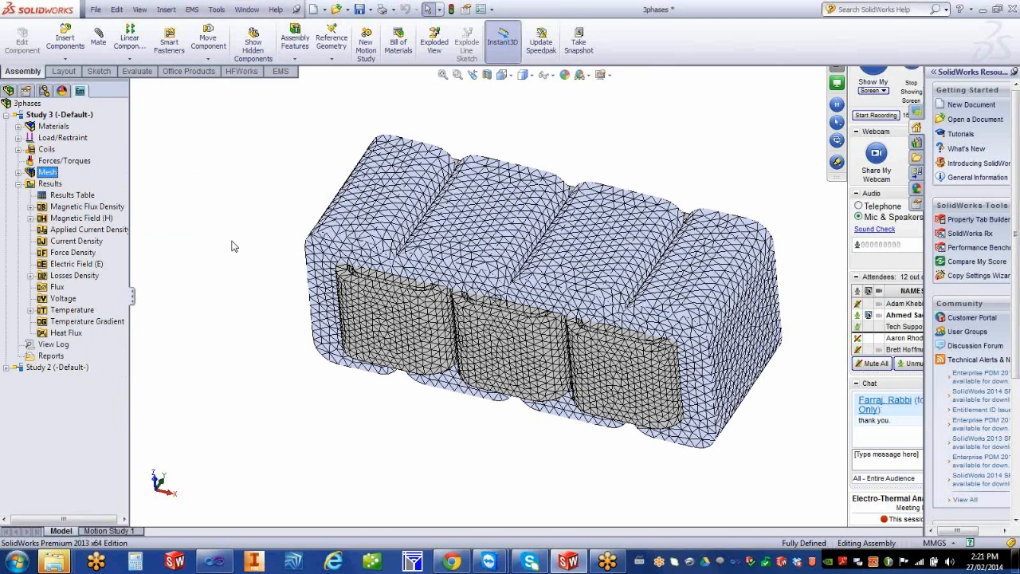
# Examine Study 3's results table for the coils' inductance, impedance, current, voltage and flux linkage, and the losses of the solid bodies
pyautogui.click(90, 196)
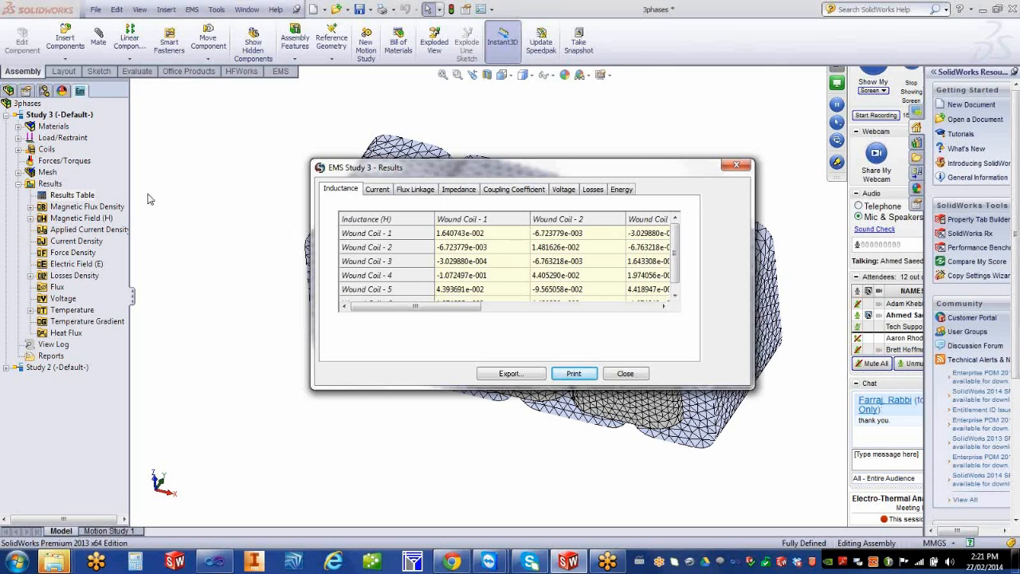
pyautogui.moveTo(467, 311); pyautogui.dragTo(357, 306)
pyautogui.click(461, 189)
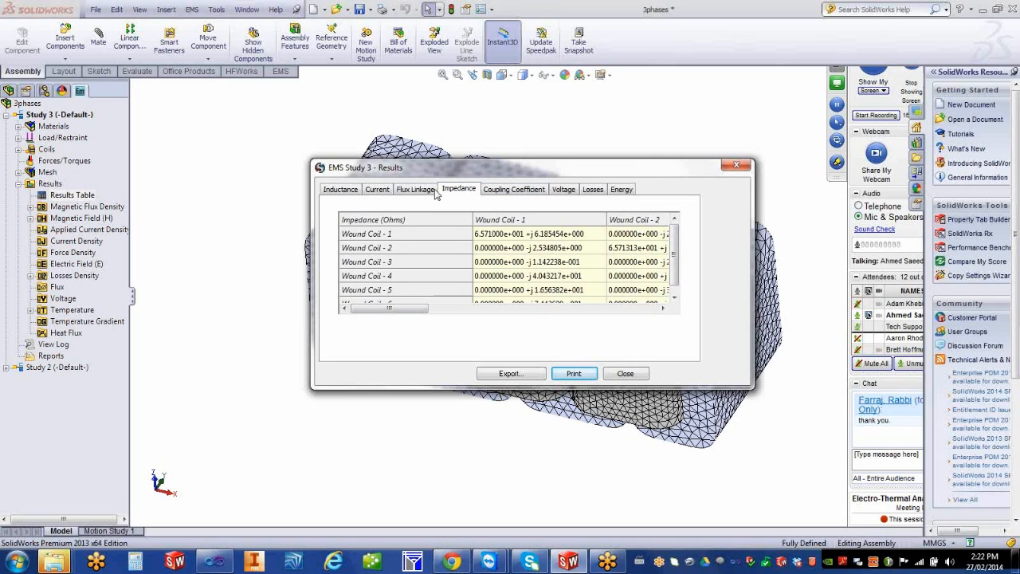
pyautogui.click(379, 190)
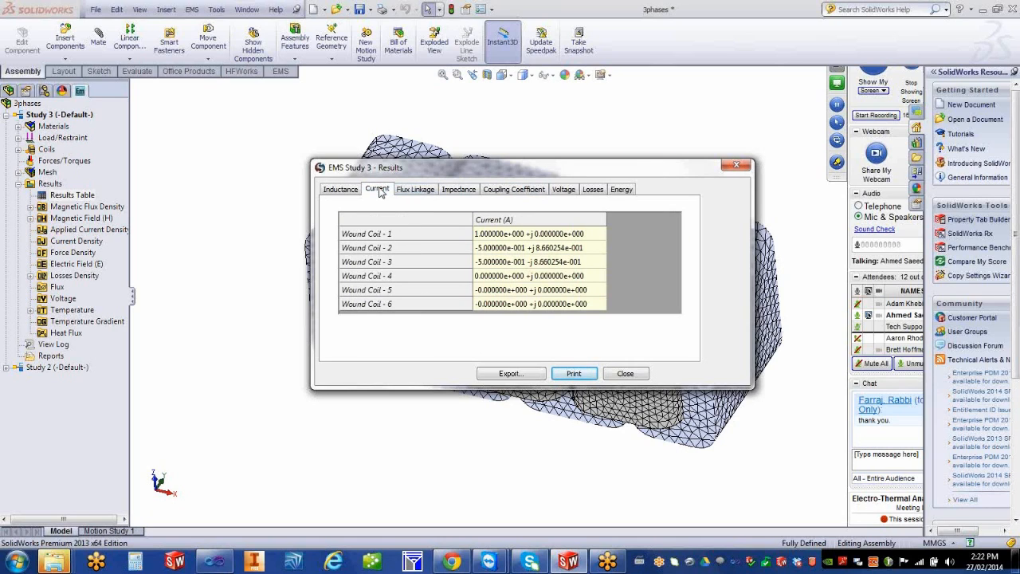
pyautogui.click(563, 190)
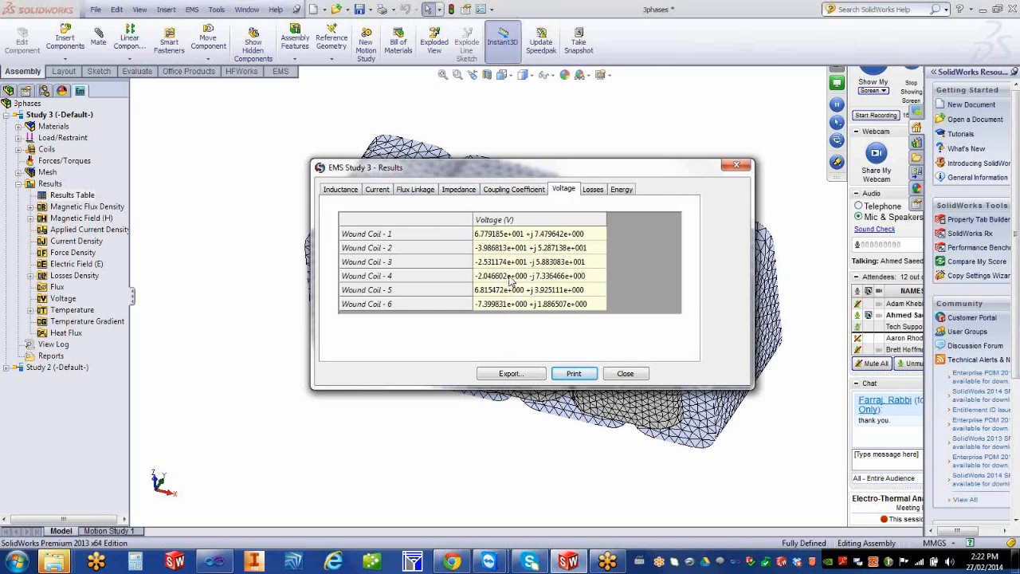
pyautogui.click(378, 193)
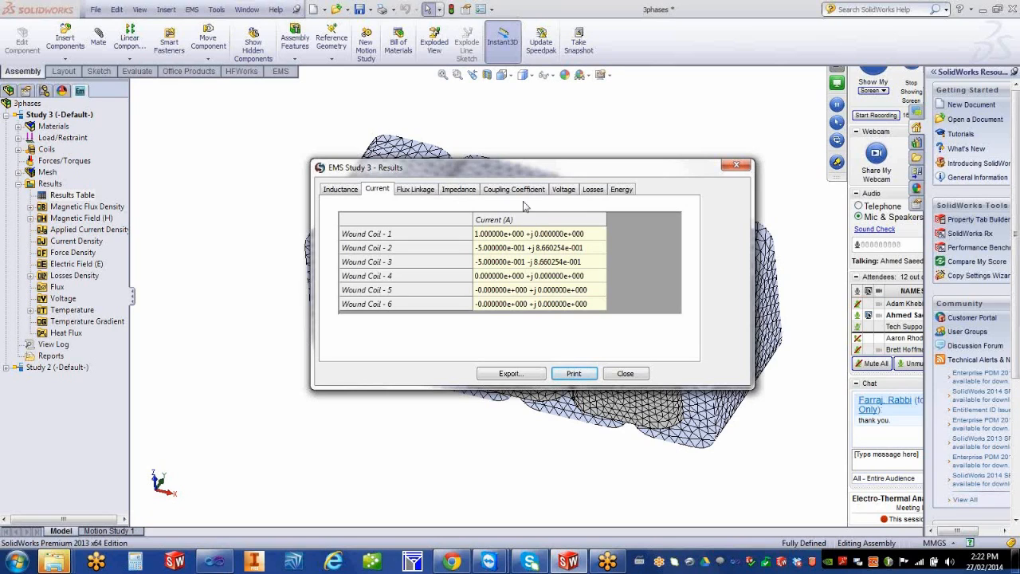
pyautogui.click(561, 190)
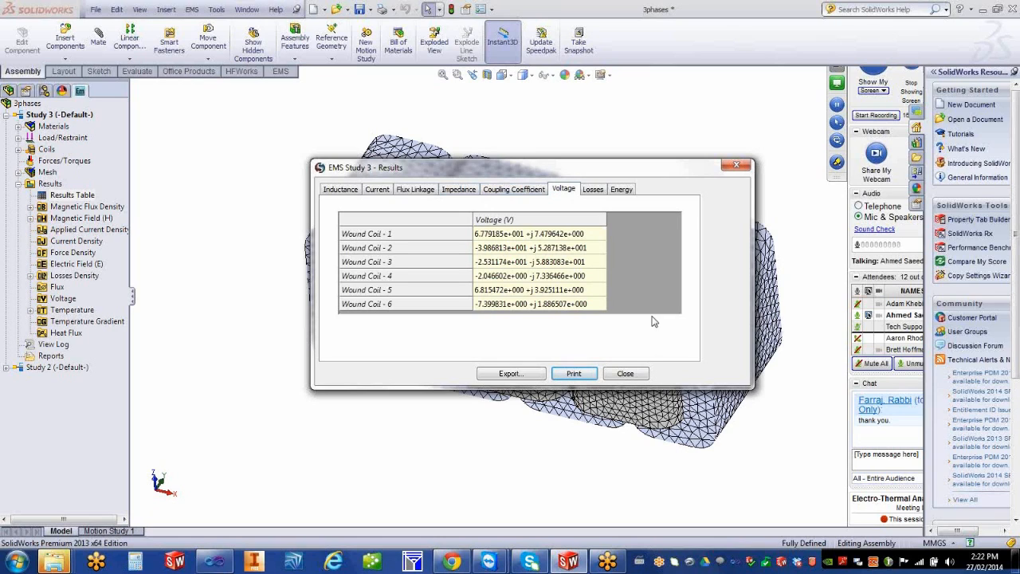
pyautogui.click(425, 193)
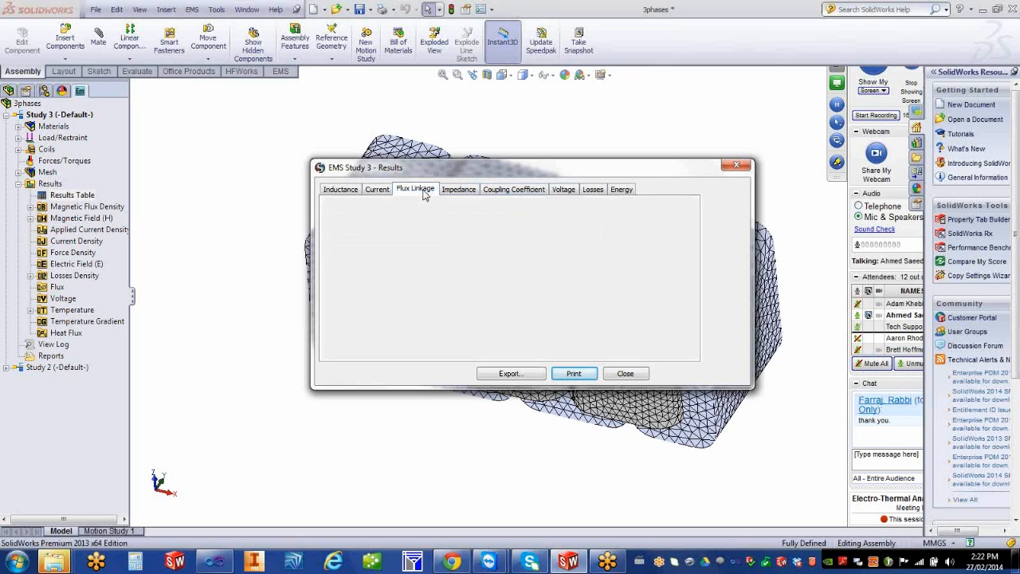
pyautogui.click(592, 189)
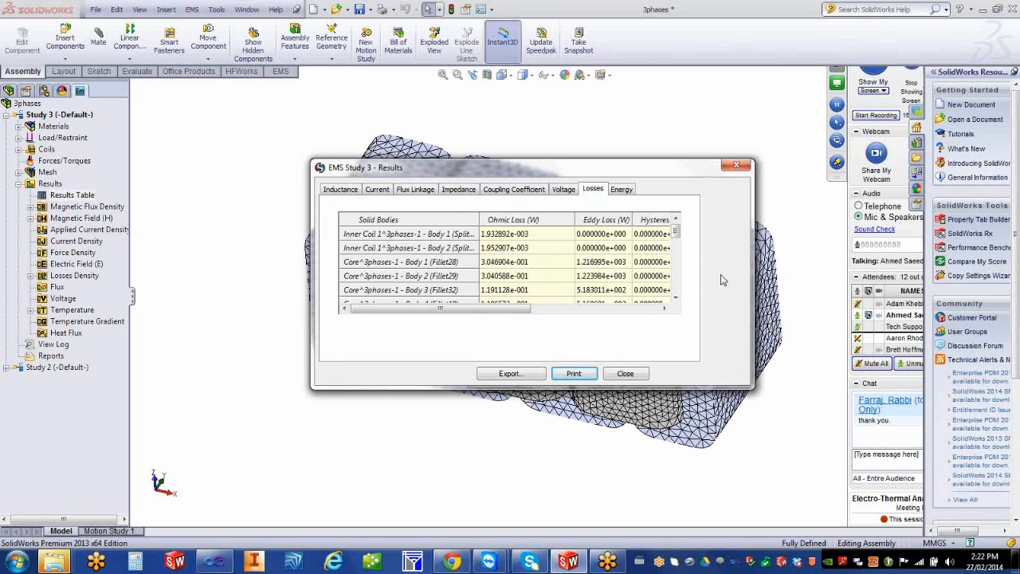
# Enlarge and reposition the results table to examine the ohmic, eddy, hysteresis, excess and core losses of the solid bodies
pyautogui.moveTo(752, 387); pyautogui.dragTo(875, 484)
pyautogui.moveTo(557, 166); pyautogui.dragTo(435, 142)
pyautogui.moveTo(765, 472); pyautogui.dragTo(810, 479)
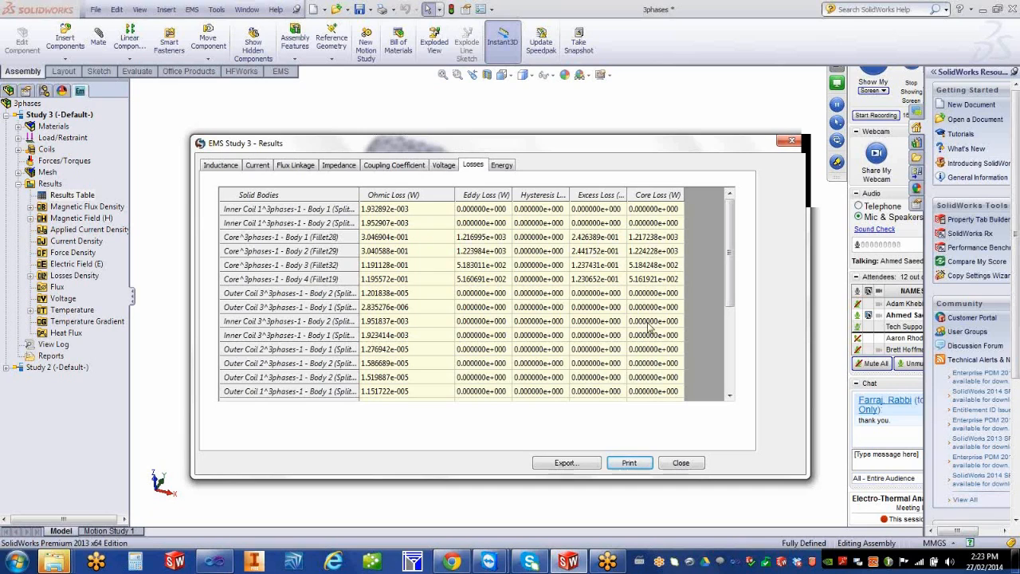
# Check the file format offered for exporting the Study 3 results table, leaving without saving
pyautogui.click(569, 464)
pyautogui.click(444, 408)
pyautogui.click(445, 408)
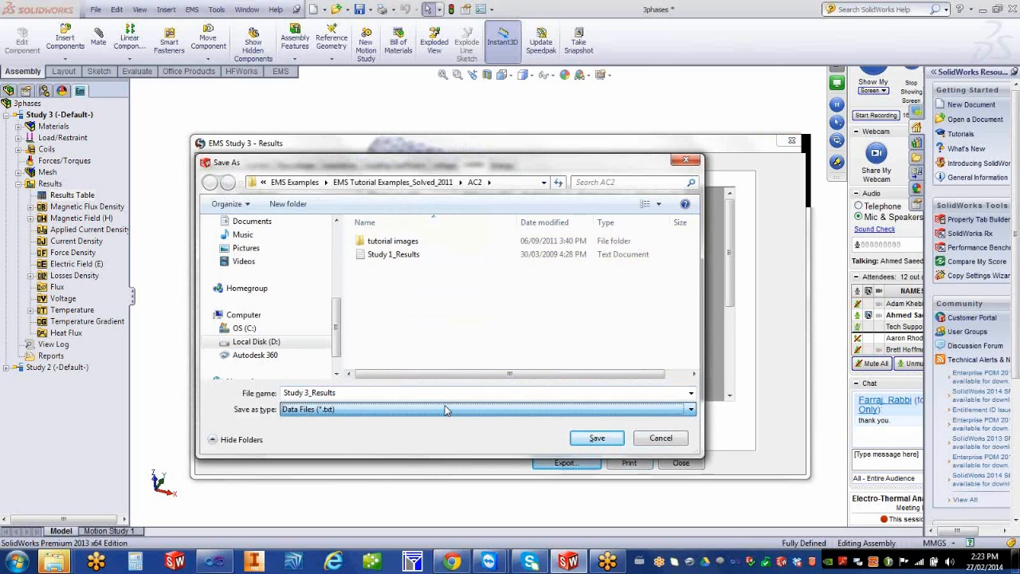
pyautogui.click(660, 438)
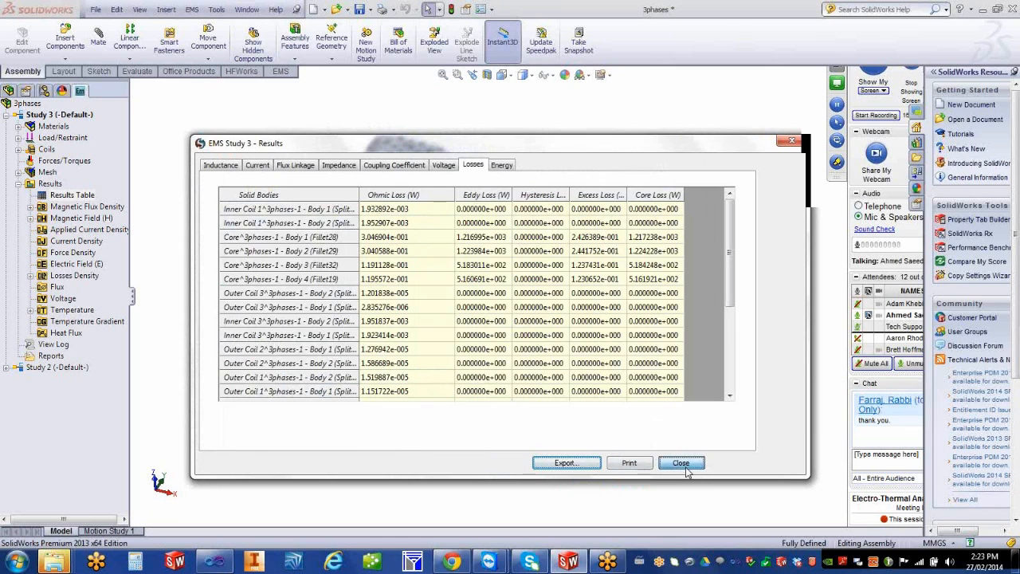
# Close the results table and hide the mesh on the transformer model
pyautogui.click(681, 464)
pyautogui.rightClick(47, 172)
pyautogui.click(88, 209)
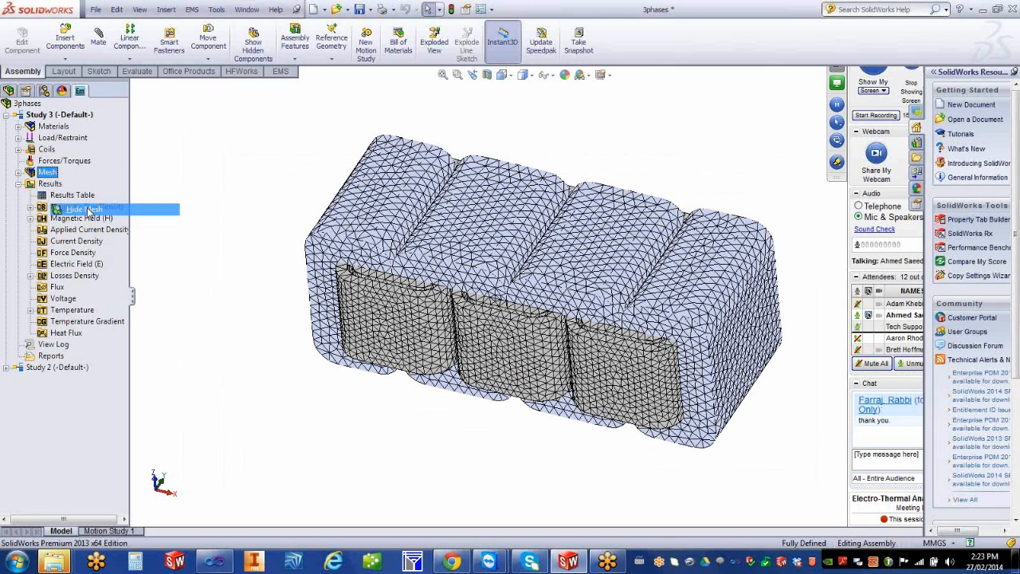
pyautogui.moveTo(266, 303)
pyautogui.mouseDown(button='middle')
pyautogui.moveTo(278, 301)
pyautogui.moveTo(273, 307)
pyautogui.mouseUp(button='middle')
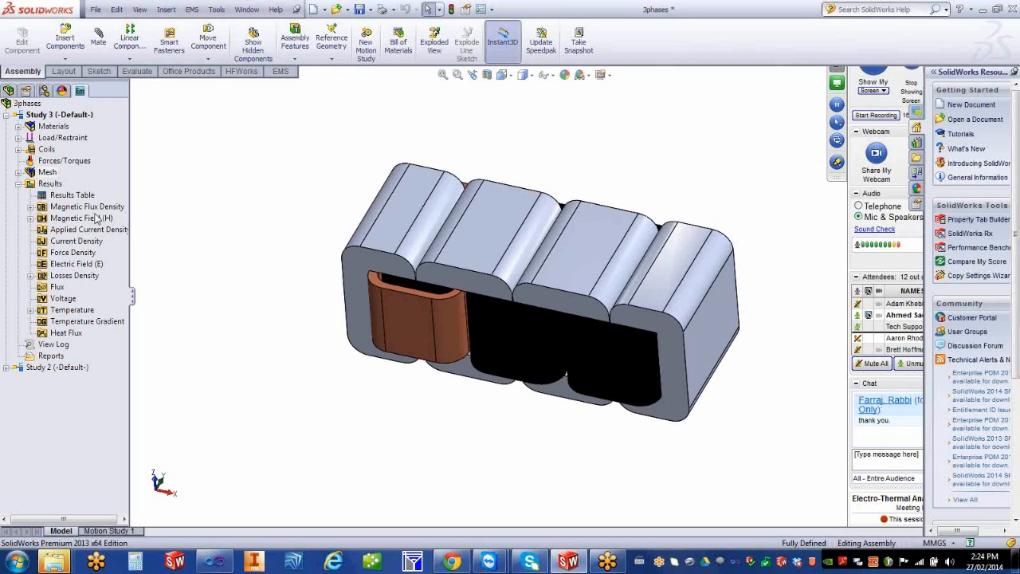
# Create a 3D magnetic flux density plot of the resultant magnitude in Tesla, as a continuous fringe at 0 degrees phase
pyautogui.click(31, 207)
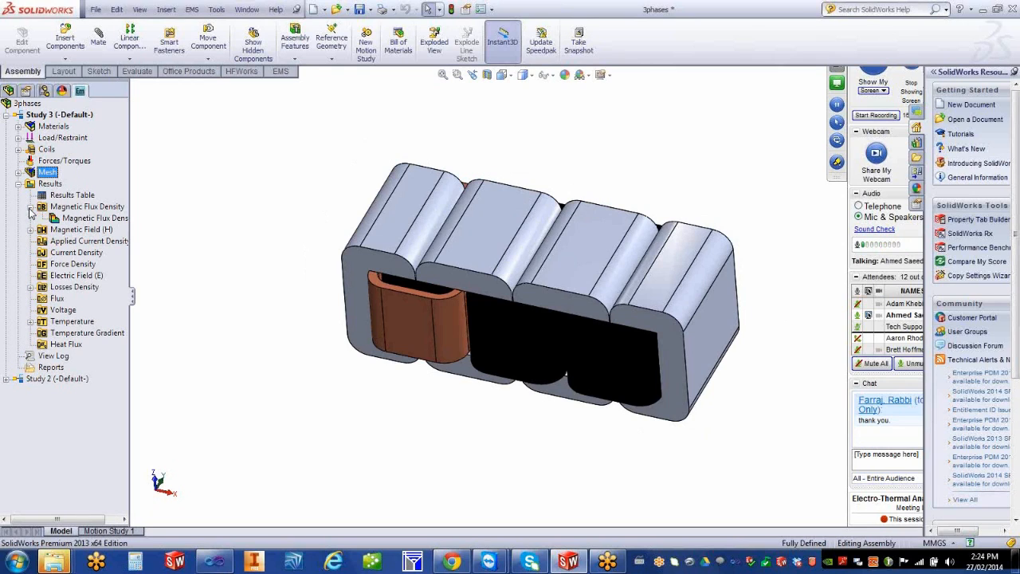
pyautogui.rightClick(96, 208)
pyautogui.click(123, 215)
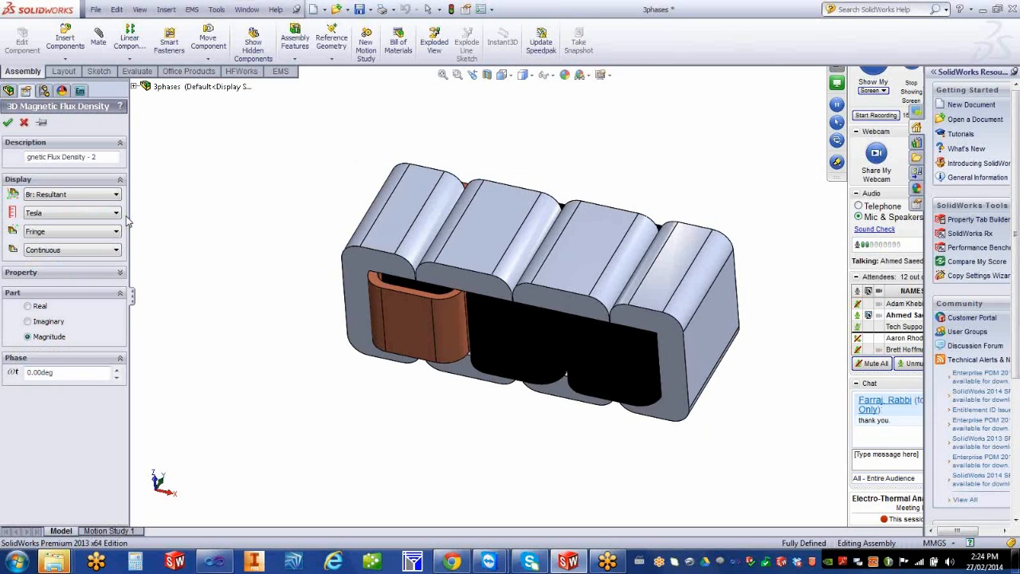
pyautogui.click(89, 196)
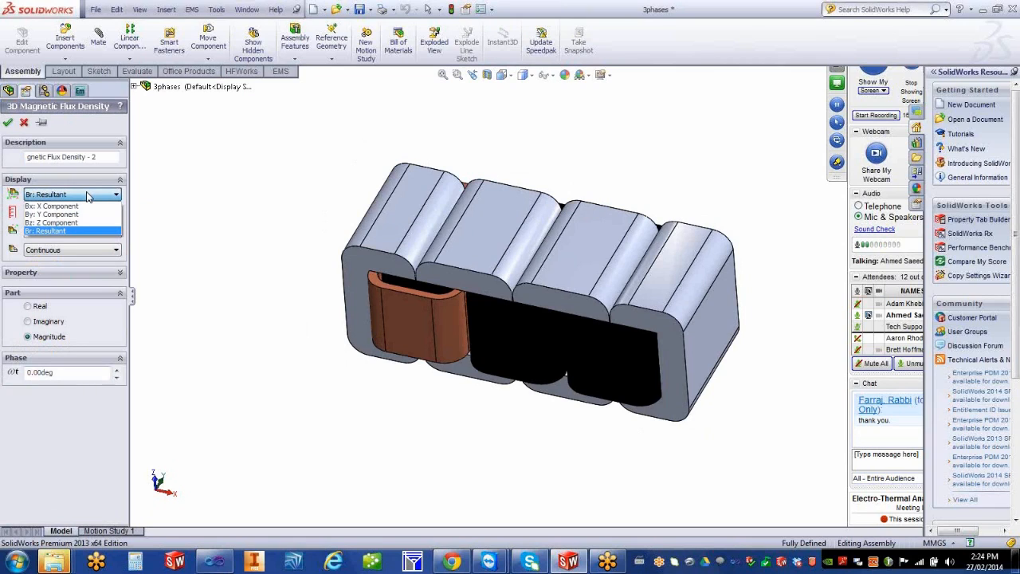
pyautogui.click(88, 195)
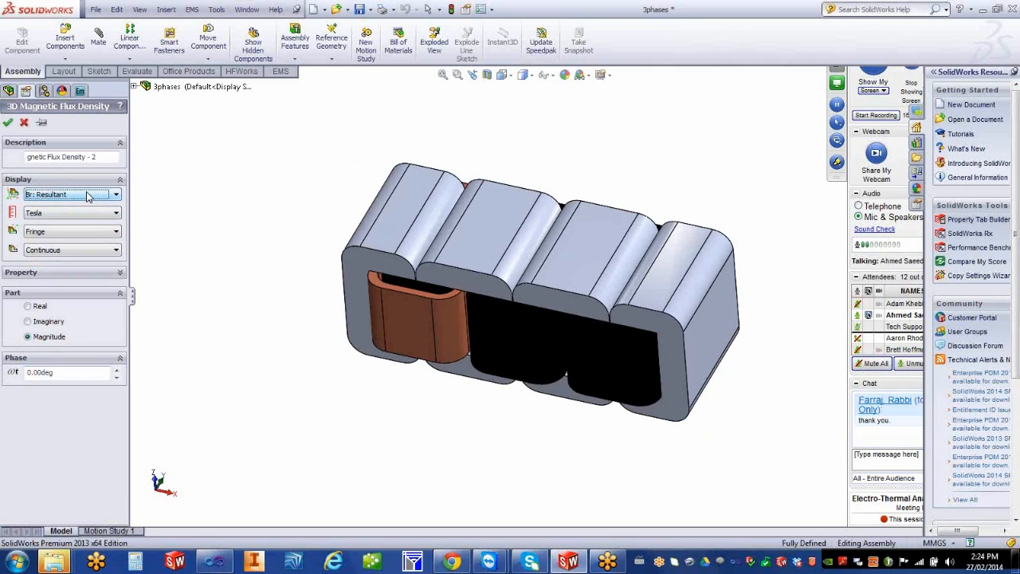
pyautogui.click(86, 214)
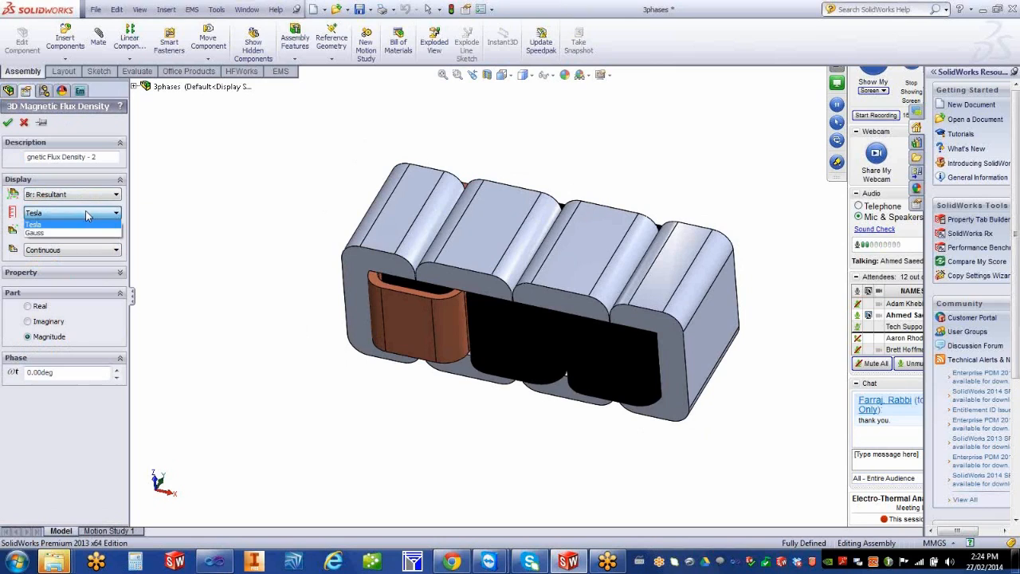
pyautogui.click(88, 215)
pyautogui.click(87, 232)
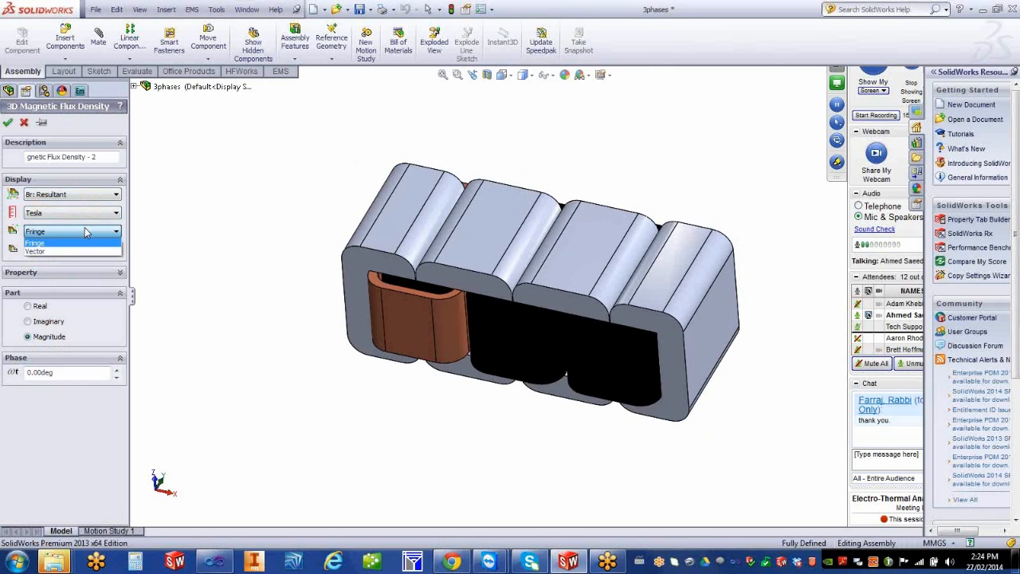
pyautogui.click(88, 232)
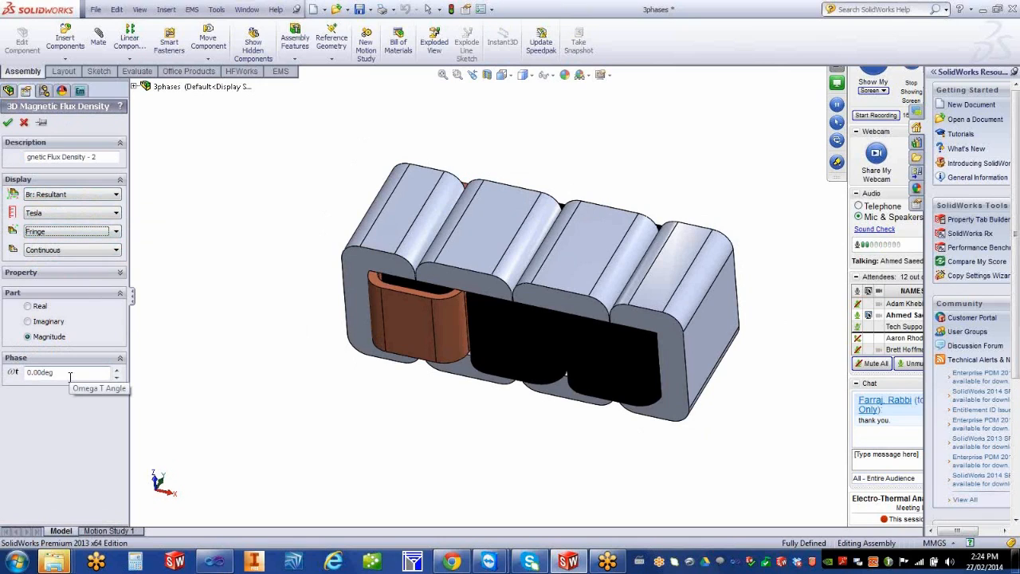
pyautogui.click(7, 122)
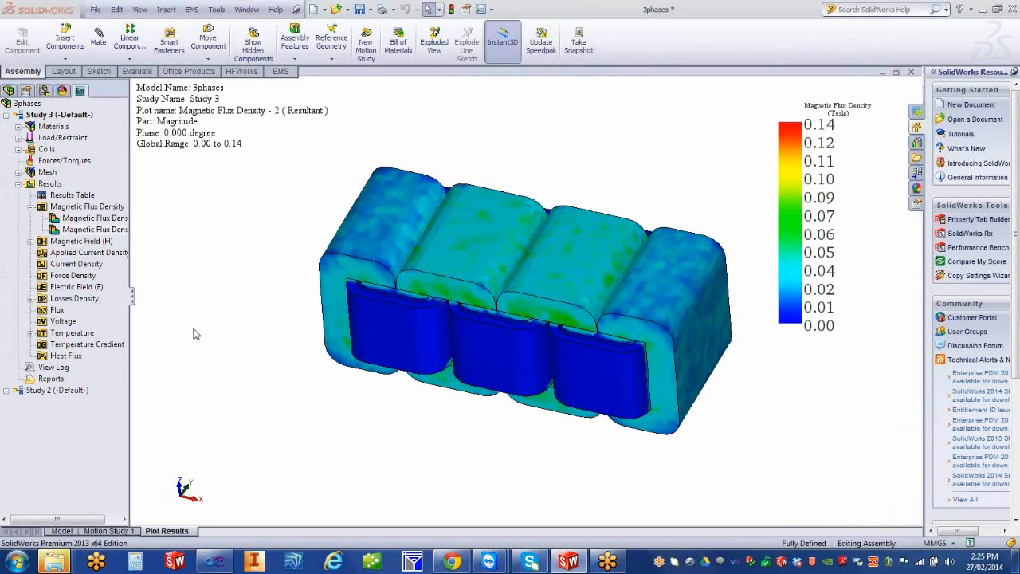
# Section-clip the new flux density plot with an upright lengthwise plane, plotting on the section only, offset by about -8.27 mm
pyautogui.rightClick(108, 231)
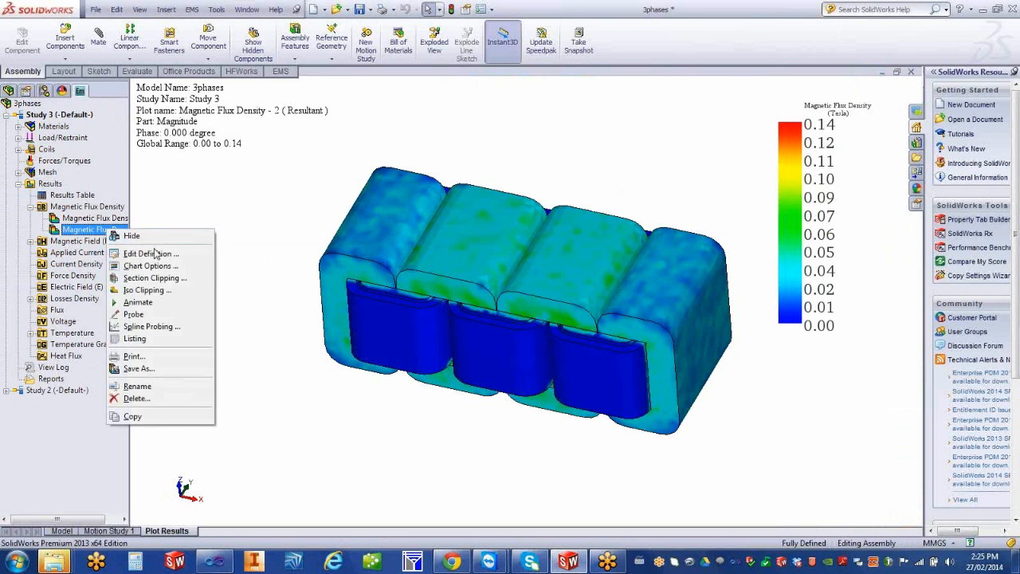
pyautogui.click(190, 278)
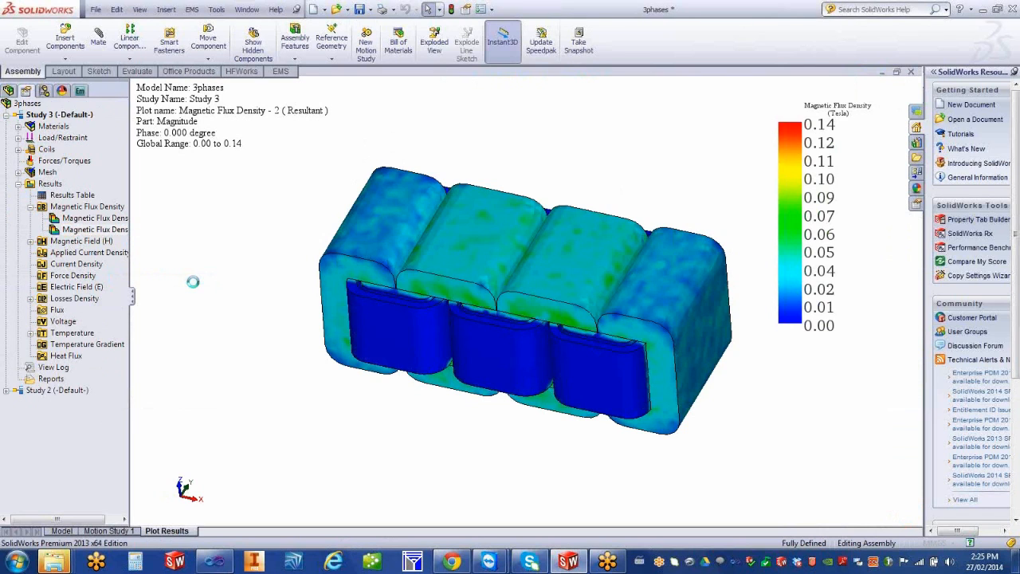
pyautogui.click(59, 158)
pyautogui.click(28, 235)
pyautogui.moveTo(284, 279)
pyautogui.mouseDown(button='middle')
pyautogui.moveTo(322, 255)
pyautogui.moveTo(312, 266)
pyautogui.moveTo(291, 257)
pyautogui.mouseUp(button='middle')
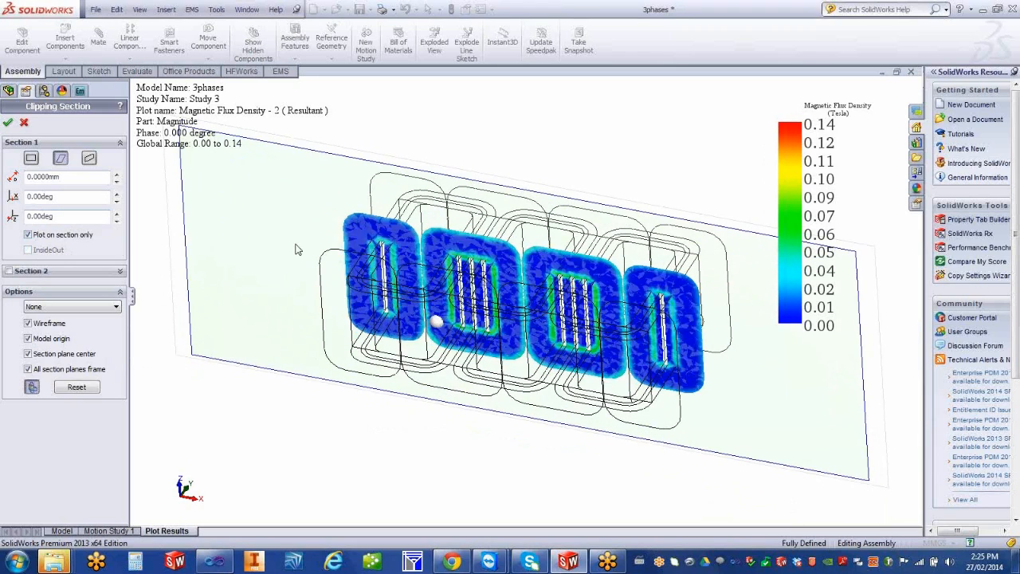
pyautogui.moveTo(297, 246)
pyautogui.mouseDown()
pyautogui.moveTo(437, 241)
pyautogui.moveTo(525, 292)
pyautogui.mouseUp()
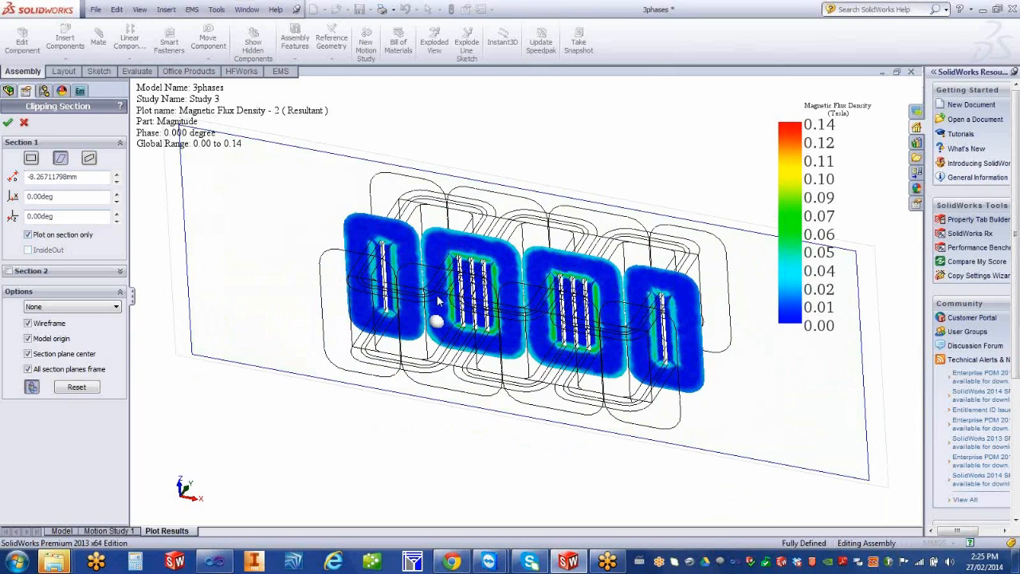
# Add Sections 2 and 3, move Section 3 to about 452 mm and Section 1 to about -160 mm, and accept the clipping
pyautogui.moveTo(263, 271); pyautogui.dragTo(239, 273, button='middle')
pyautogui.click(8, 271)
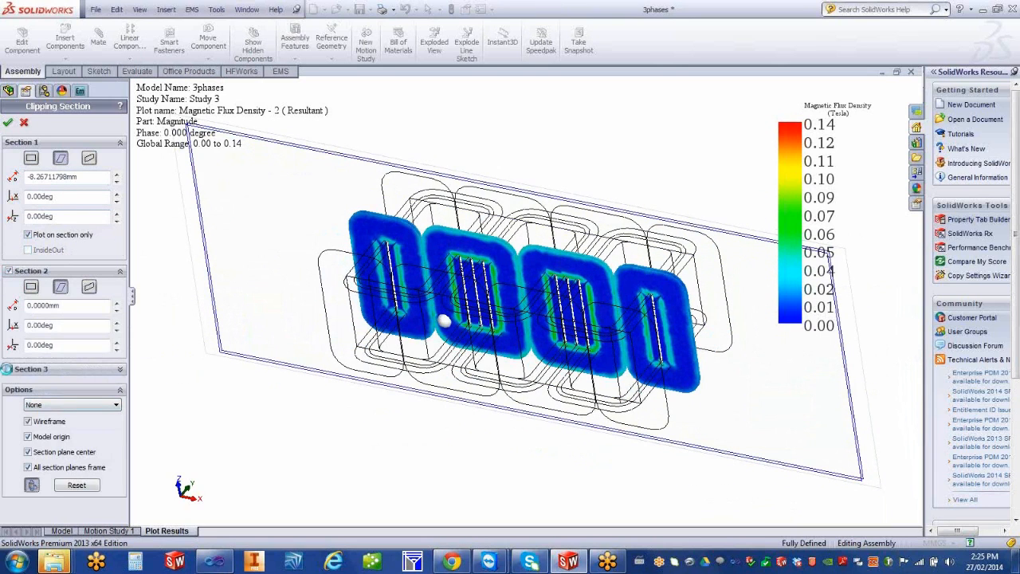
pyautogui.click(8, 369)
pyautogui.moveTo(317, 367); pyautogui.dragTo(318, 388, button='middle')
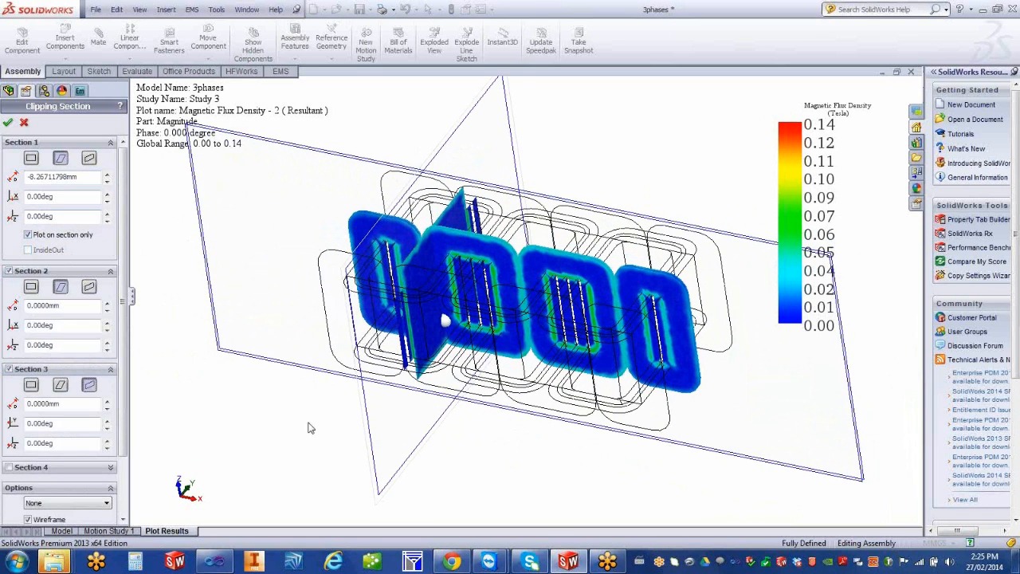
pyautogui.moveTo(384, 430); pyautogui.dragTo(613, 529)
pyautogui.moveTo(355, 328); pyautogui.dragTo(199, 323, button='middle')
pyautogui.moveTo(198, 323); pyautogui.dragTo(213, 312)
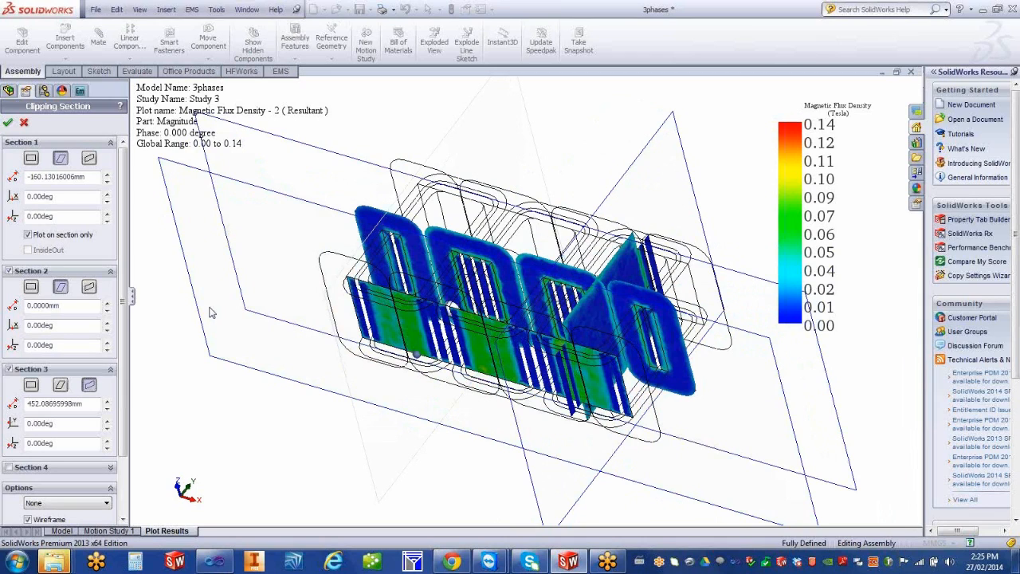
pyautogui.scroll(-3, 125, 414)
pyautogui.scroll(3, 124, 407)
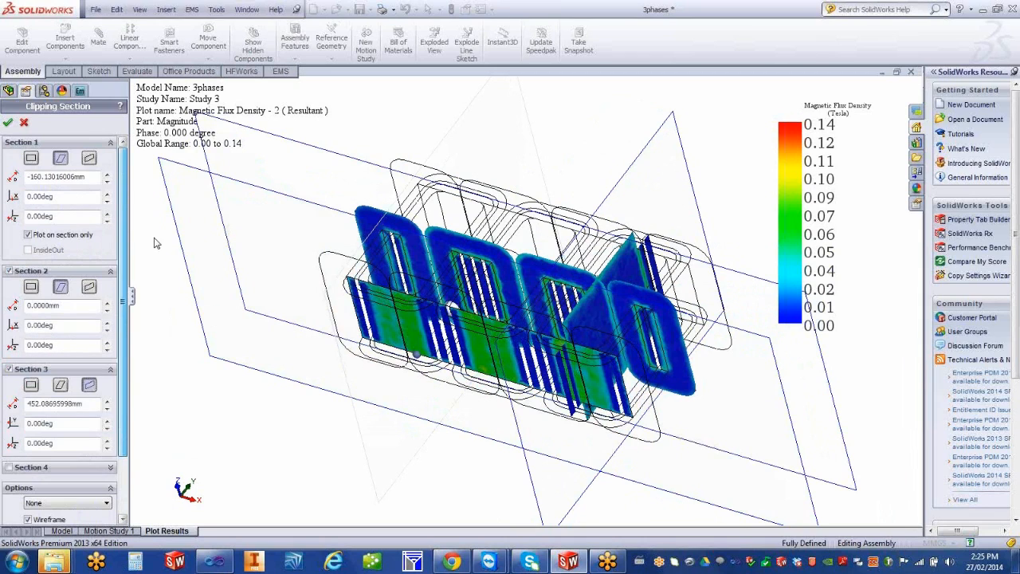
pyautogui.click(8, 124)
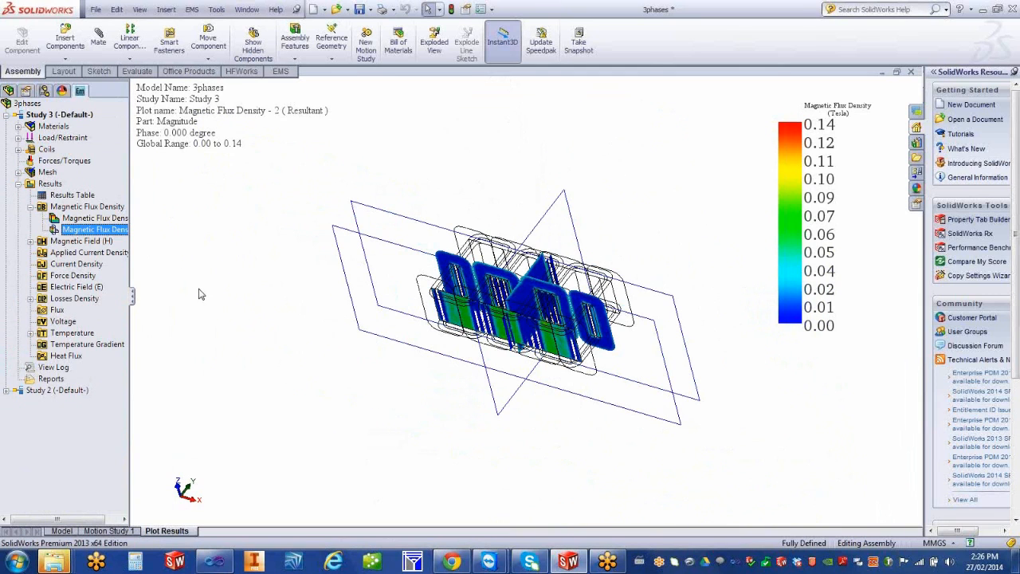
# Create another 3D magnetic flux density plot showing the resultant in Tesla as vectors
pyautogui.moveTo(87, 229); pyautogui.dragTo(128, 216)
pyautogui.click(84, 231)
pyautogui.click(69, 252)
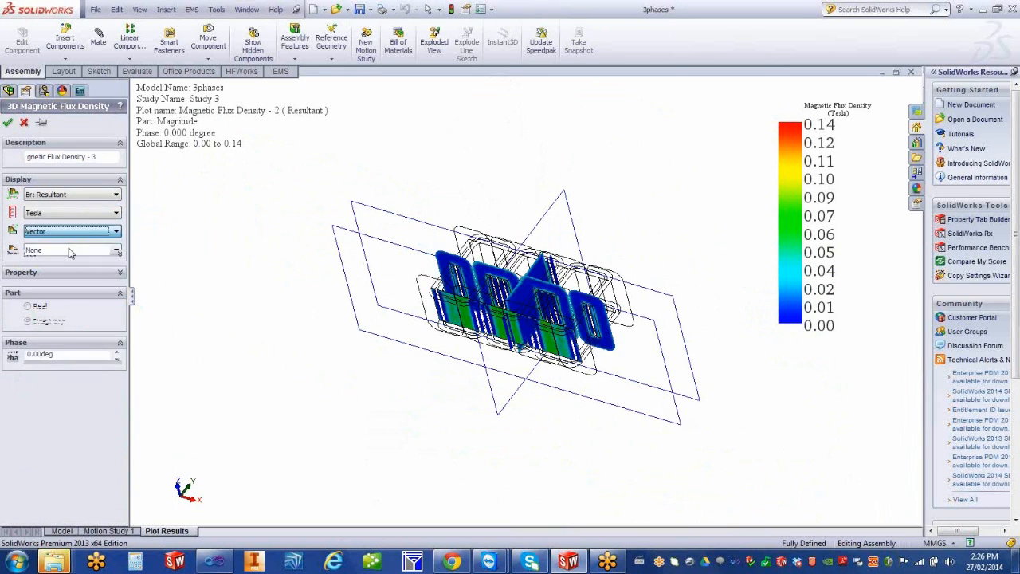
pyautogui.click(8, 123)
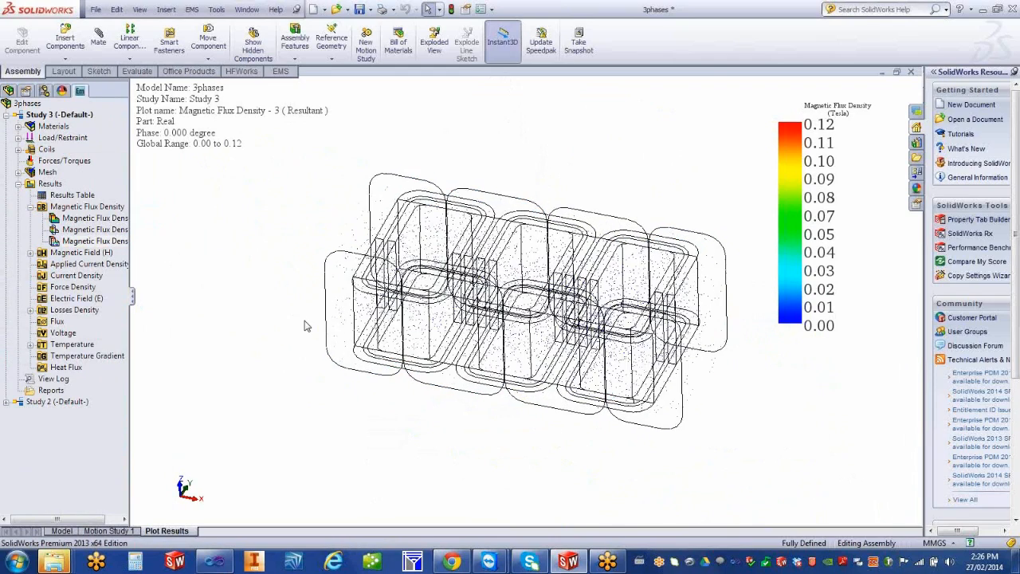
# Animate the flux density vector plot over phase angles 0 to 360, stop it and exit the animation
pyautogui.rightClick(111, 240)
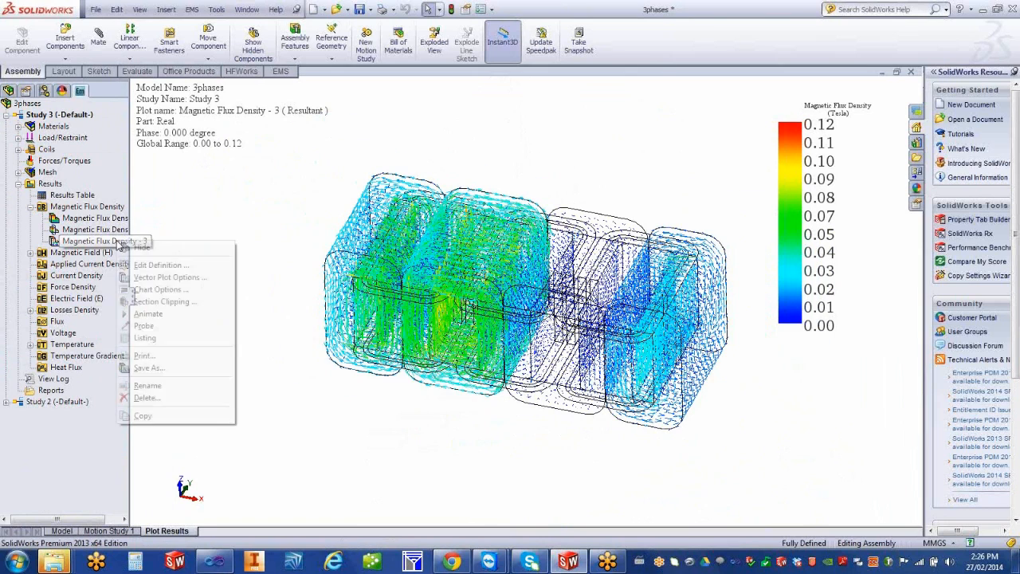
pyautogui.click(151, 313)
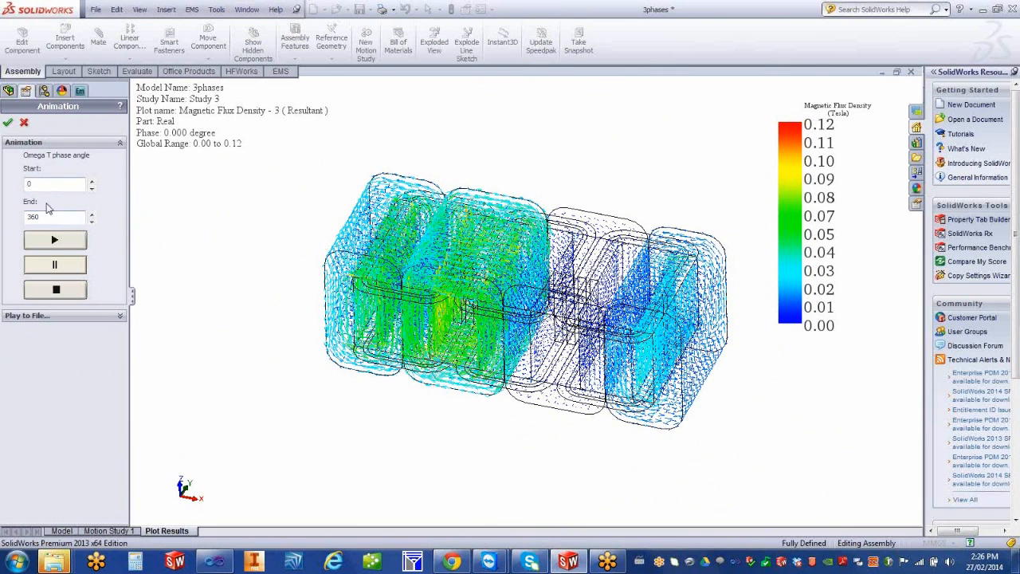
pyautogui.click(55, 239)
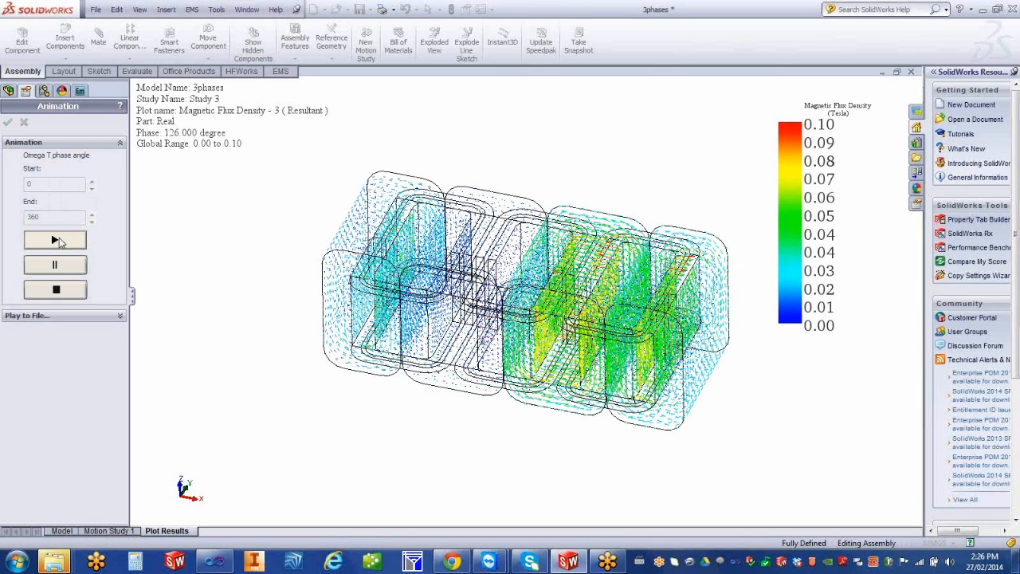
pyautogui.click(64, 289)
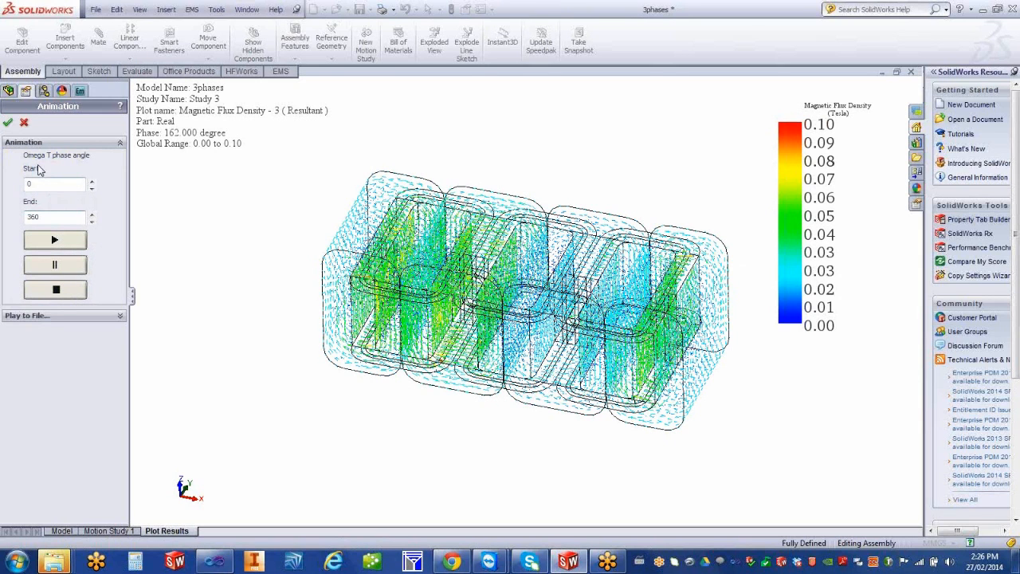
pyautogui.click(24, 125)
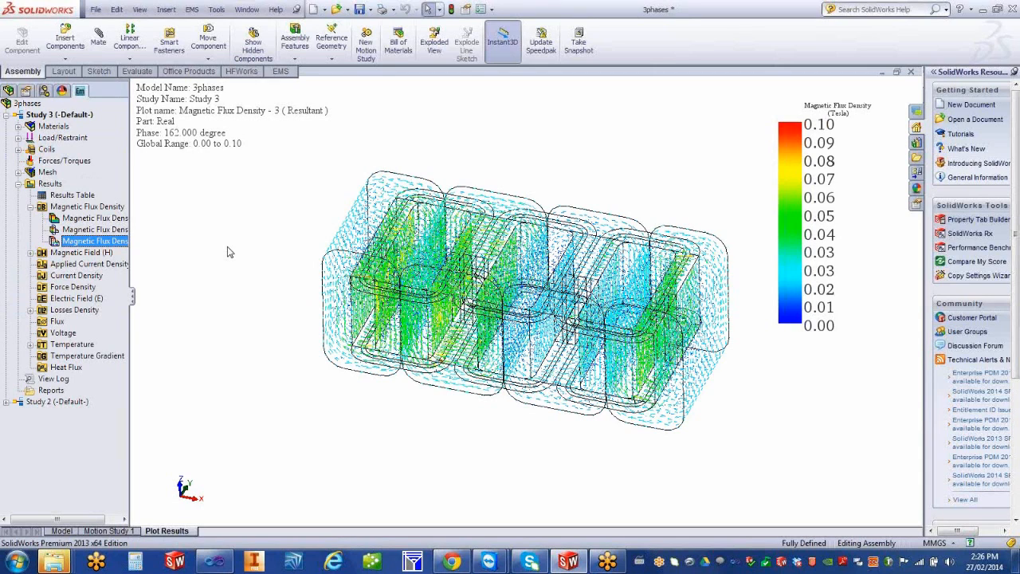
# Expand the Magnetic Field results and create a 3D applied current density plot of the resultant in Amp/m^2 as vectors
pyautogui.click(31, 251)
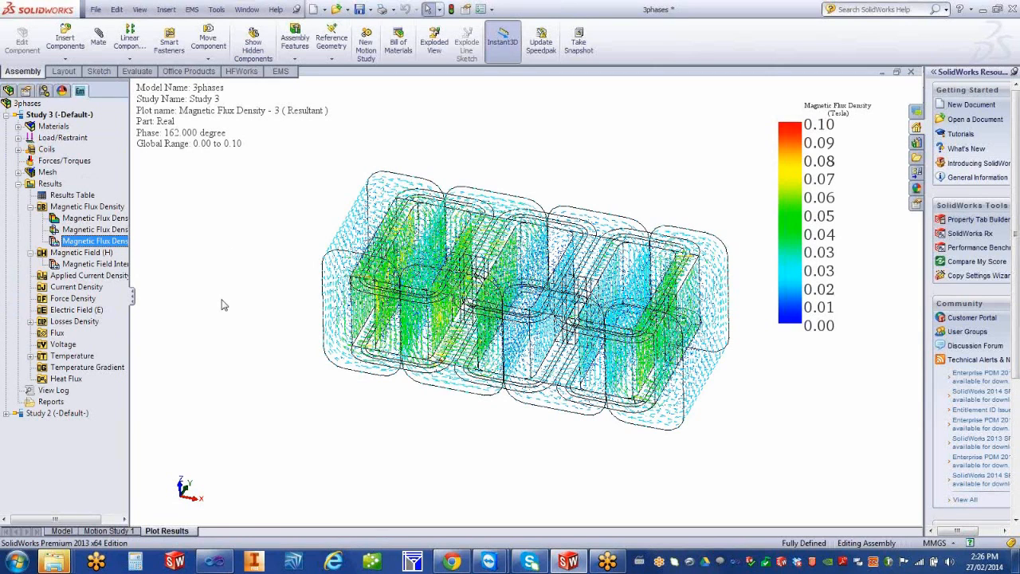
pyautogui.click(110, 278)
pyautogui.rightClick(110, 279)
pyautogui.click(136, 289)
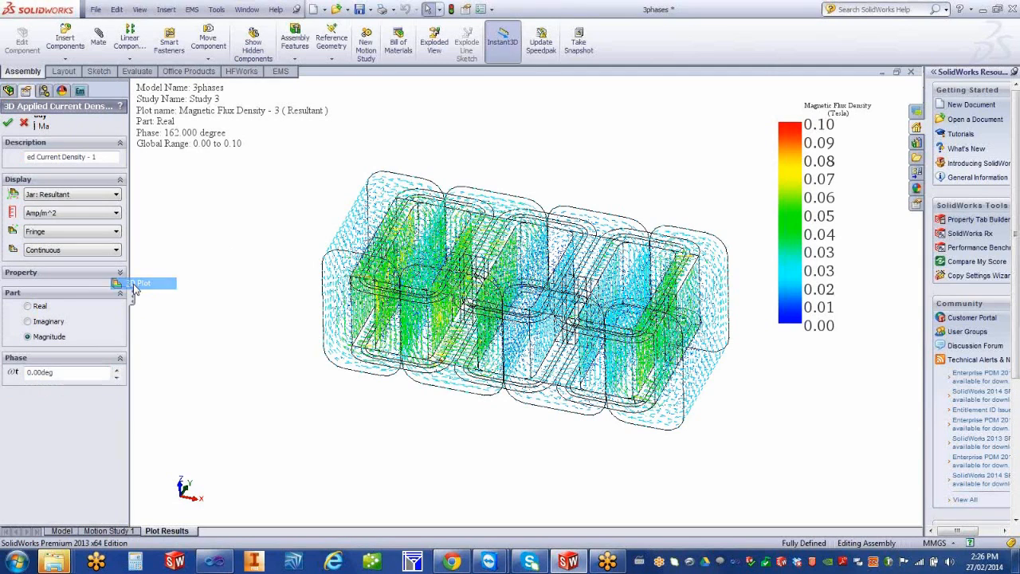
pyautogui.click(80, 230)
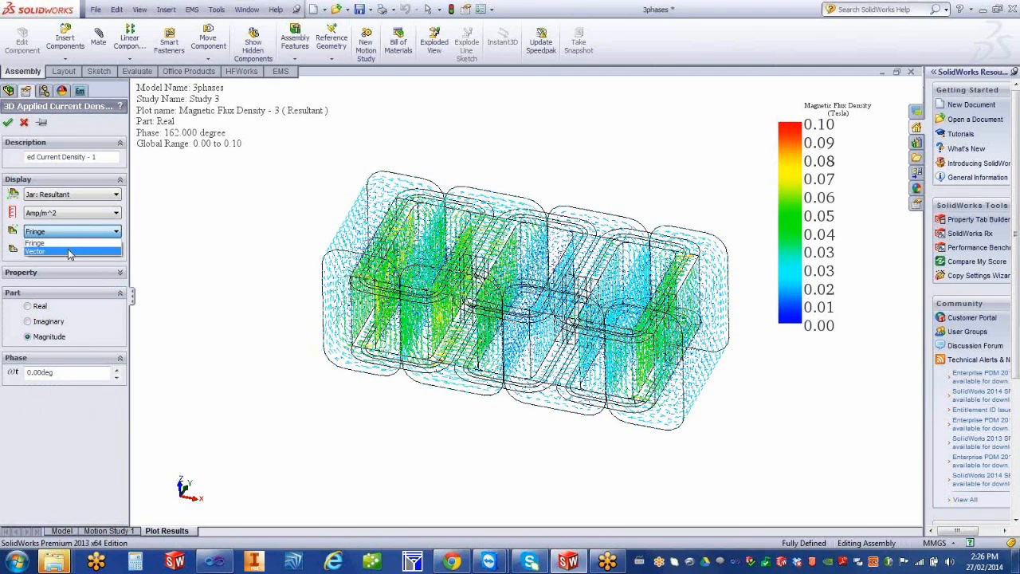
pyautogui.click(72, 252)
pyautogui.click(7, 122)
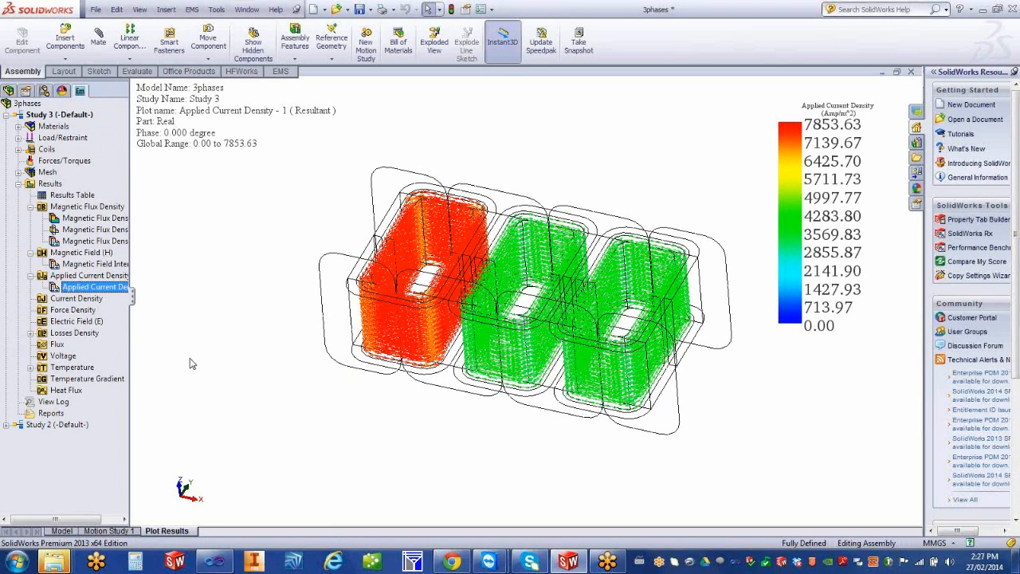
# Animate the applied current density plot over phase angles 0 to 360, stop it and exit the animation
pyautogui.rightClick(104, 289)
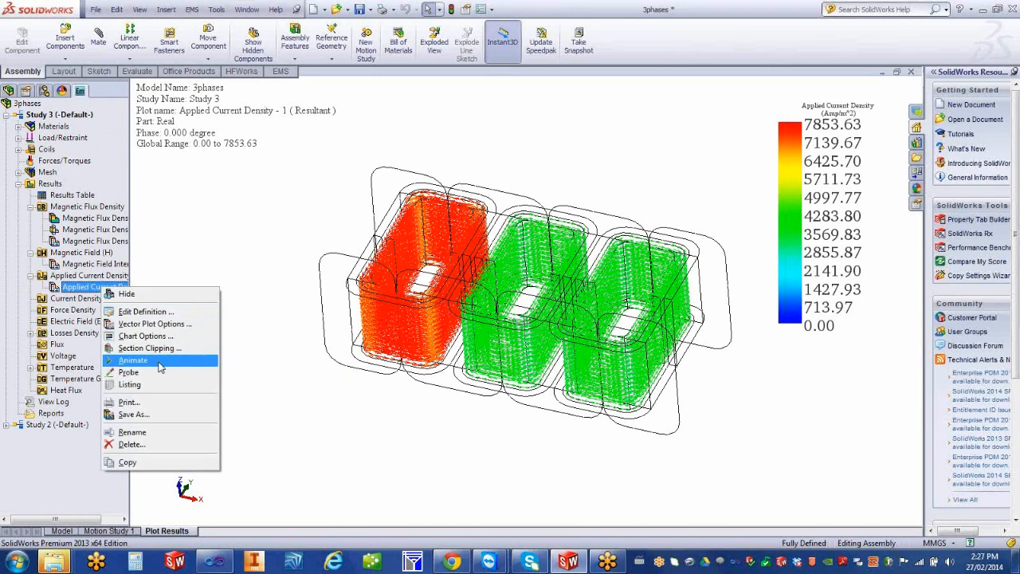
pyautogui.click(134, 360)
pyautogui.click(64, 246)
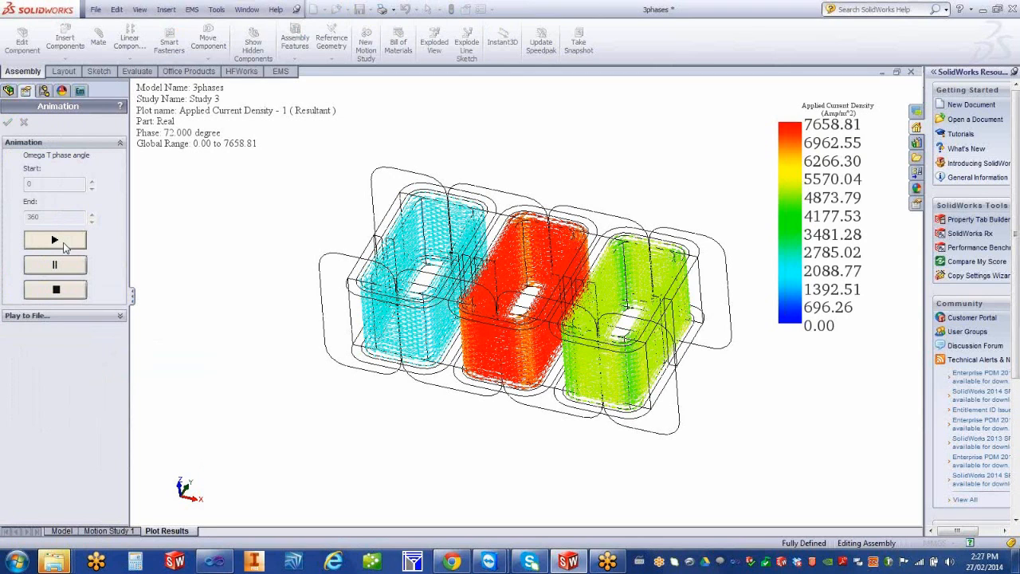
pyautogui.click(62, 292)
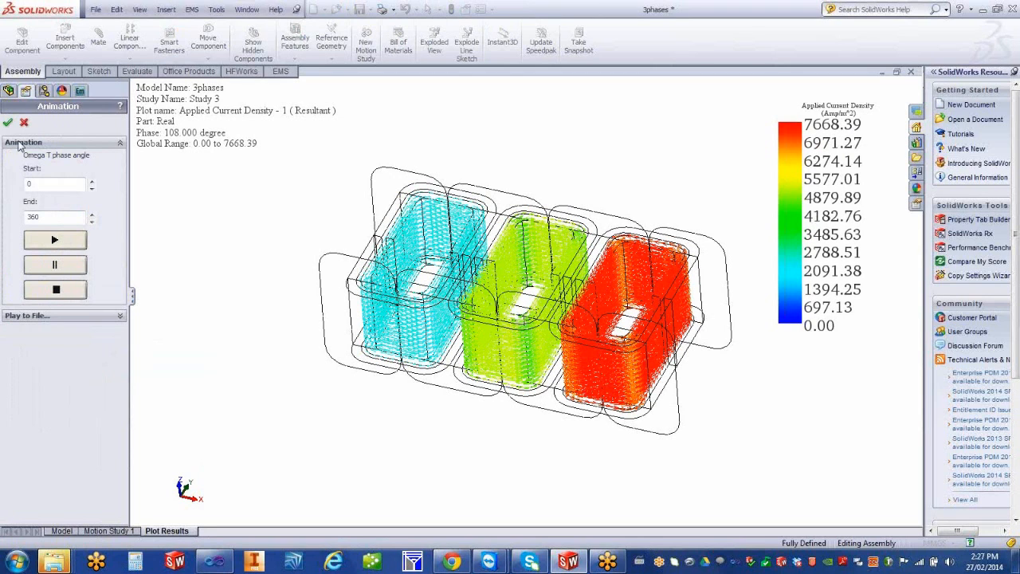
pyautogui.click(24, 122)
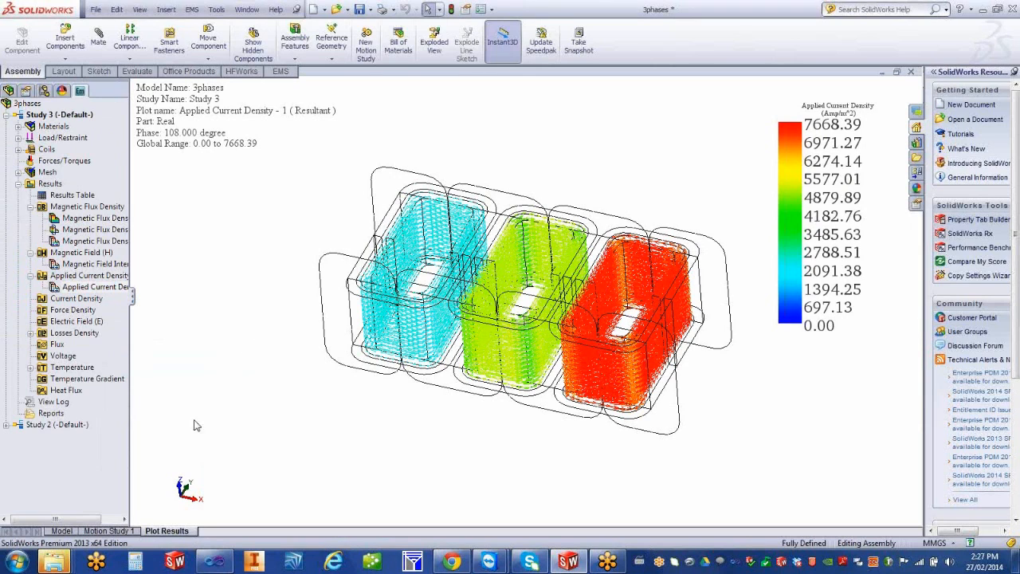
# Isolate the core in the model view and create a 3D current density plot of its resultant in Amp/m^2 as vectors
pyautogui.click(62, 531)
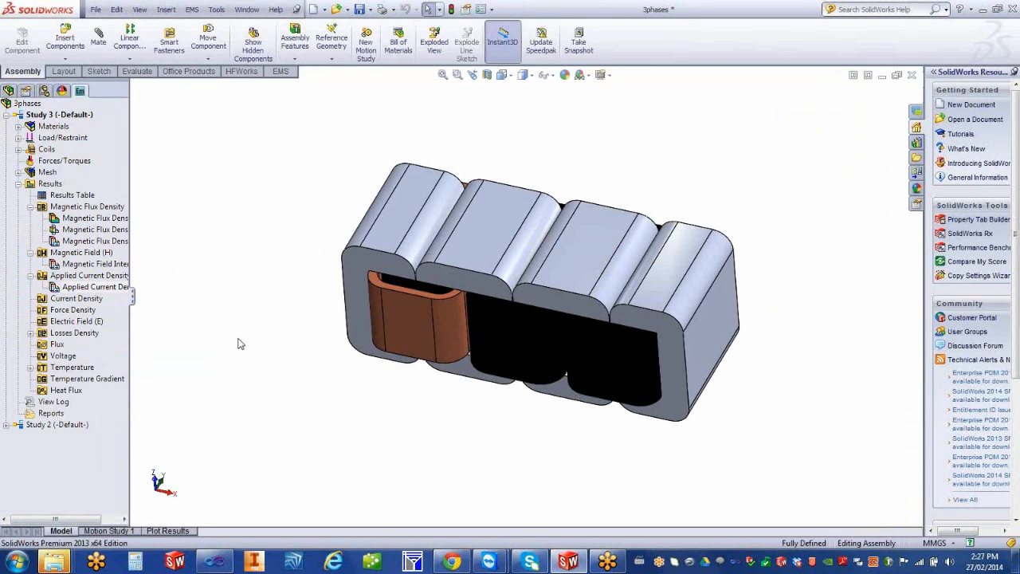
pyautogui.rightClick(401, 220)
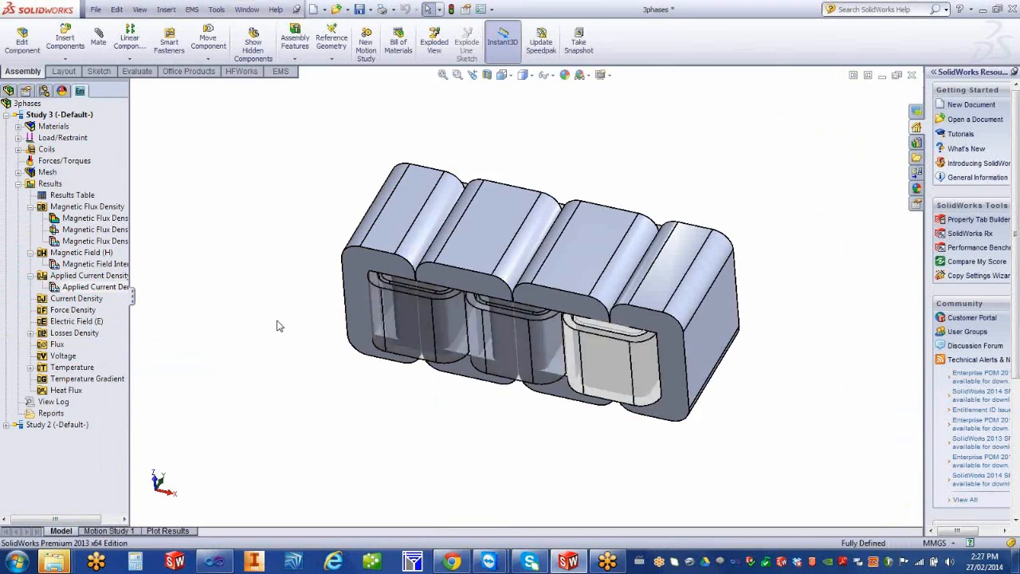
pyautogui.rightClick(94, 302)
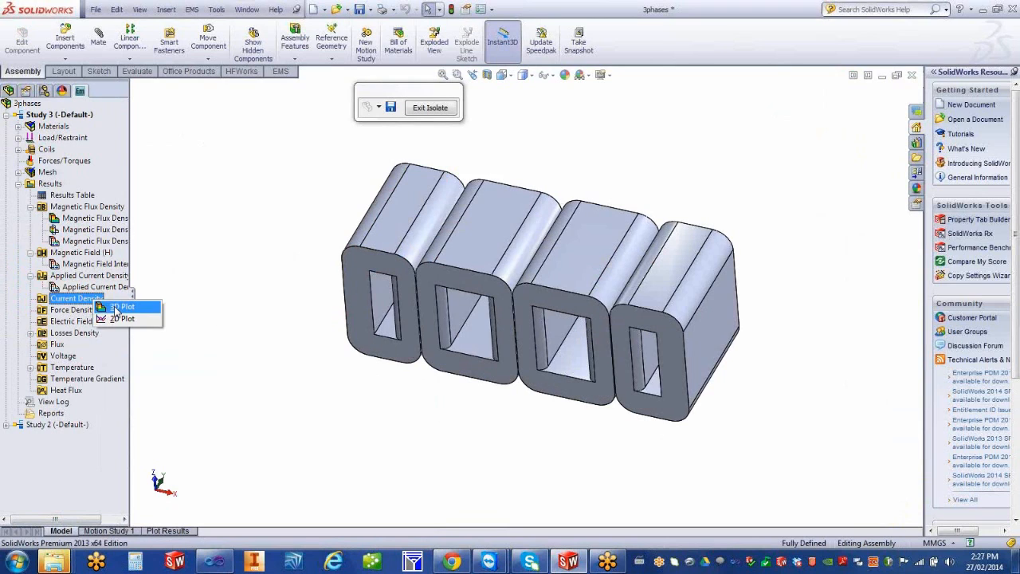
pyautogui.click(119, 307)
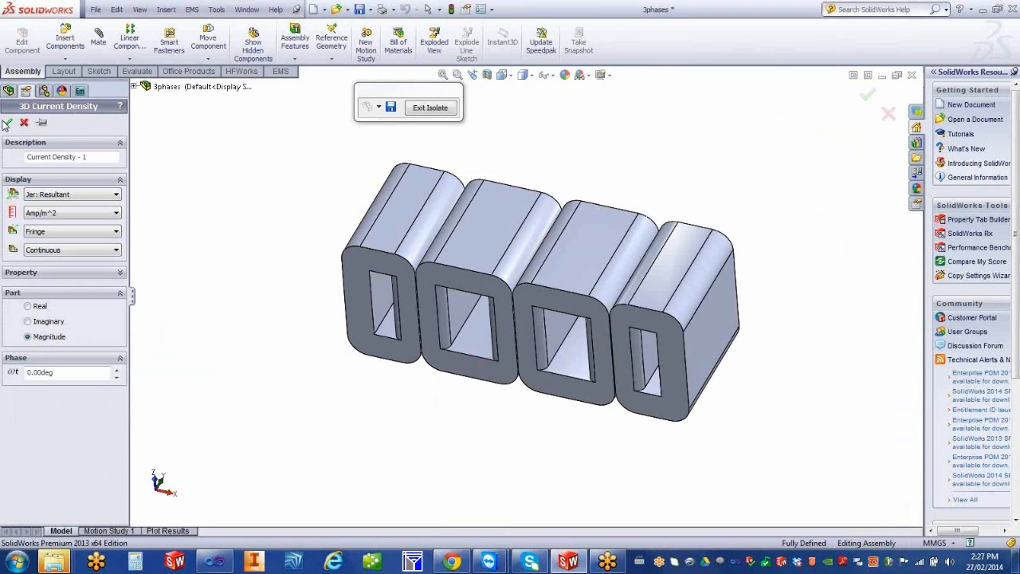
pyautogui.click(70, 231)
pyautogui.click(60, 252)
pyautogui.click(8, 122)
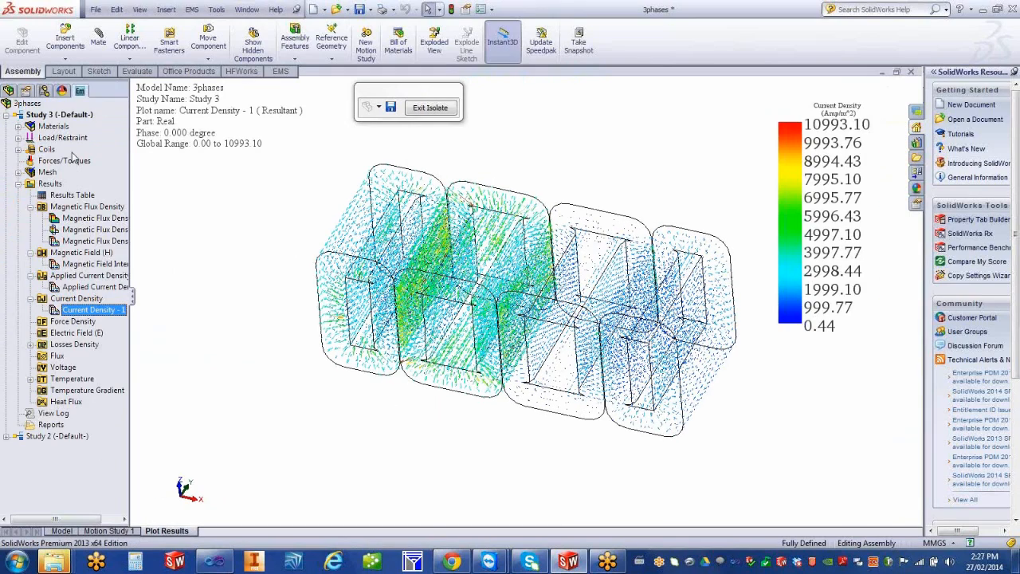
pyautogui.moveTo(407, 369); pyautogui.dragTo(416, 359, button='middle')
pyautogui.scroll(-2, 416, 360)
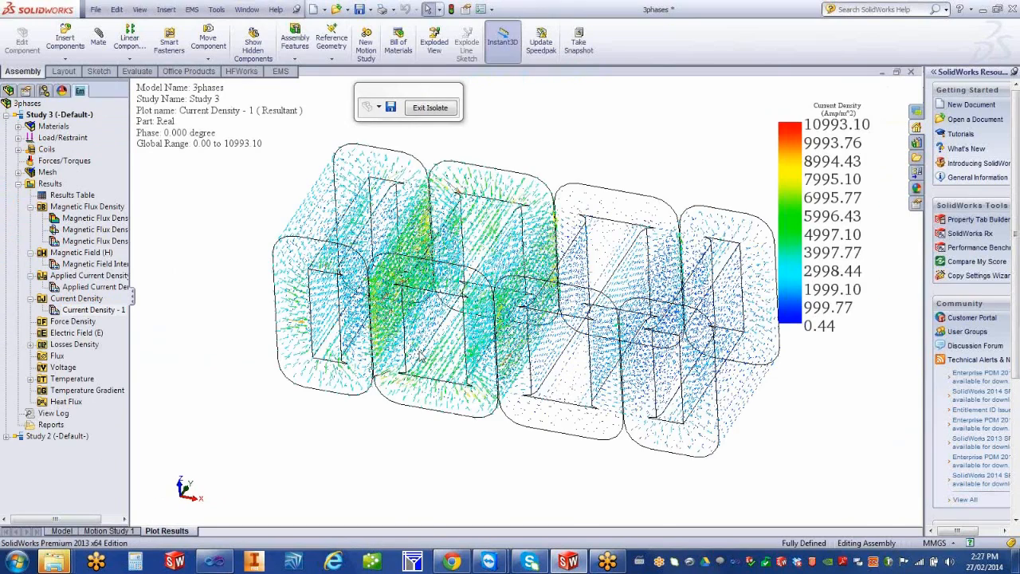
pyautogui.scroll(2, 411, 360)
# Create a second 3D current density plot showing the resultant magnitude in Amp/m^2 as a continuous fringe
pyautogui.rightClick(92, 297)
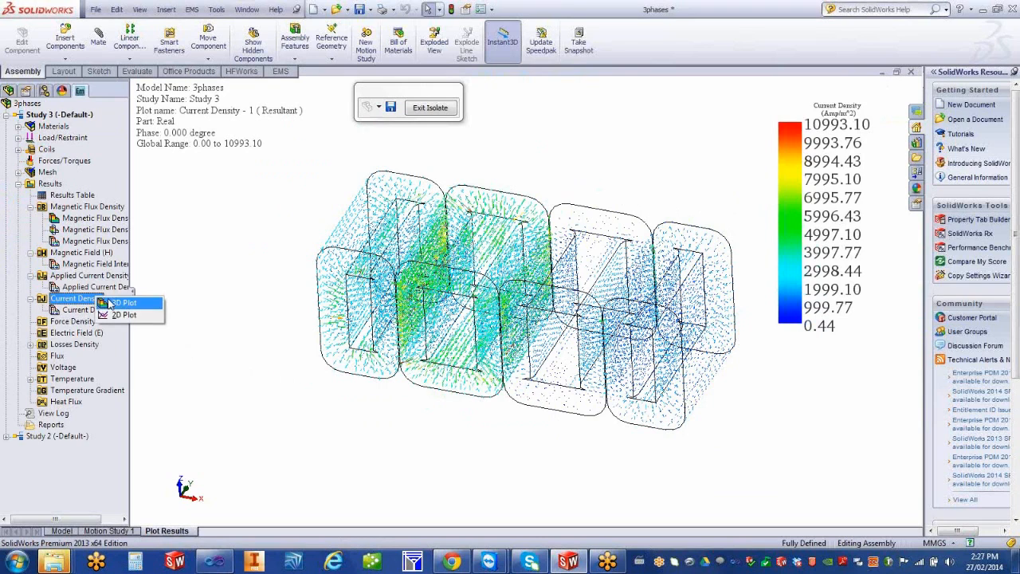
pyautogui.click(120, 314)
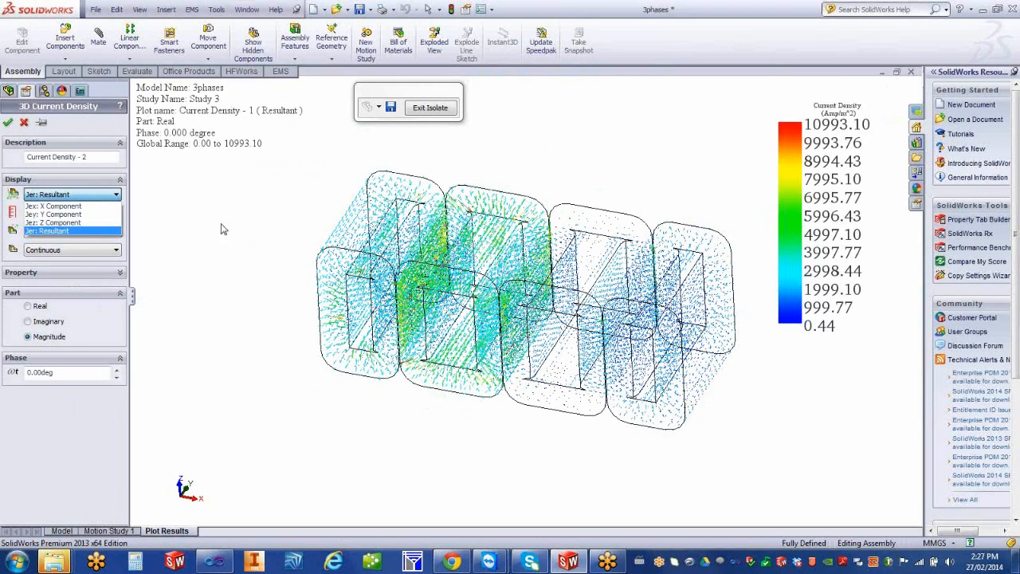
pyautogui.click(252, 247)
pyautogui.click(7, 122)
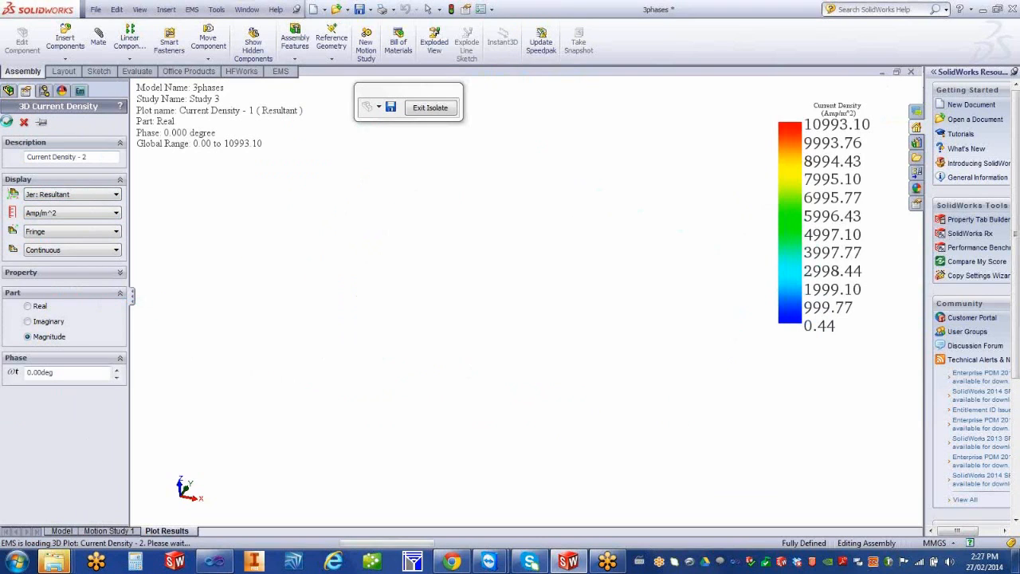
# Apply iso clipping to the fringe current density plot, turned inside out with Iso 1 at about 7154, and accept it
pyautogui.rightClick(102, 325)
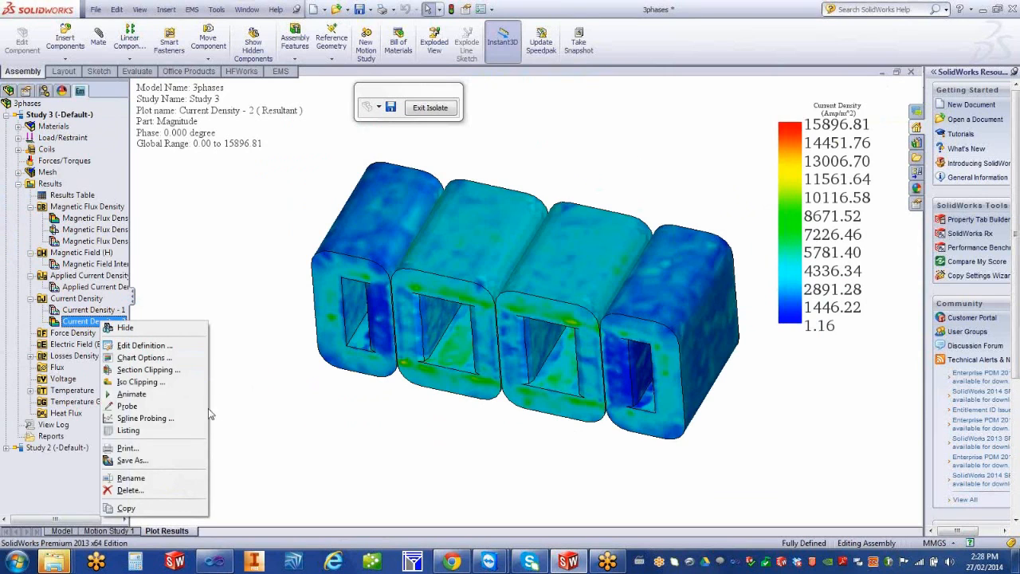
pyautogui.click(186, 383)
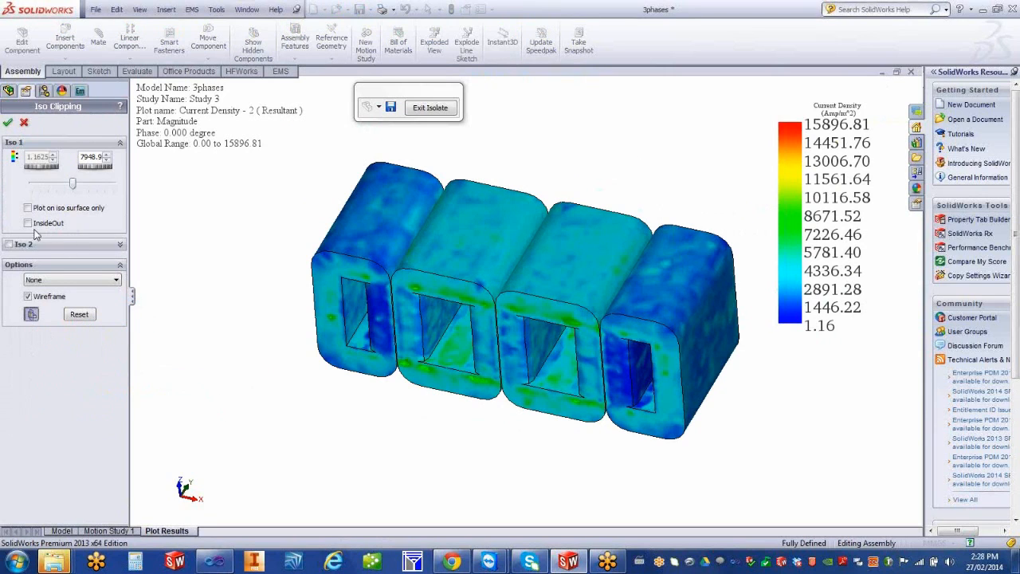
pyautogui.click(28, 224)
pyautogui.moveTo(74, 192); pyautogui.dragTo(68, 185)
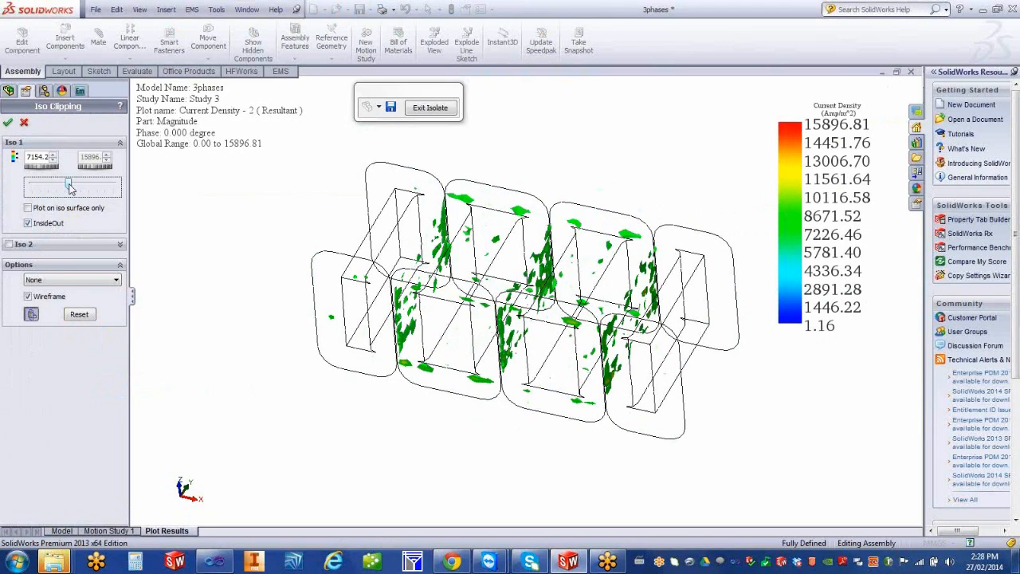
pyautogui.click(7, 122)
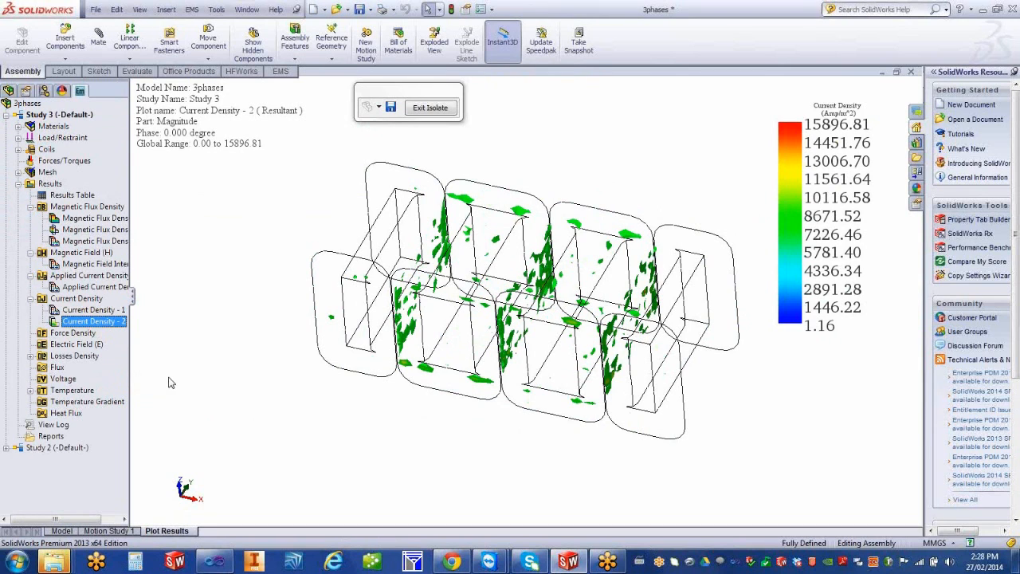
# Expand the Losses Density results and create a continuous 3D plot of the ohmic loss in W/m^3
pyautogui.click(31, 356)
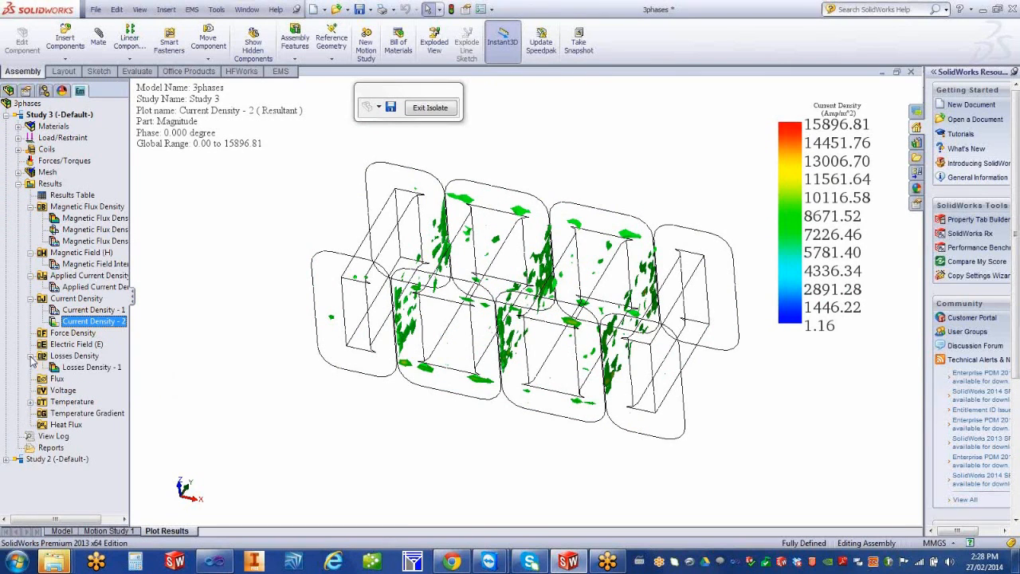
pyautogui.rightClick(88, 360)
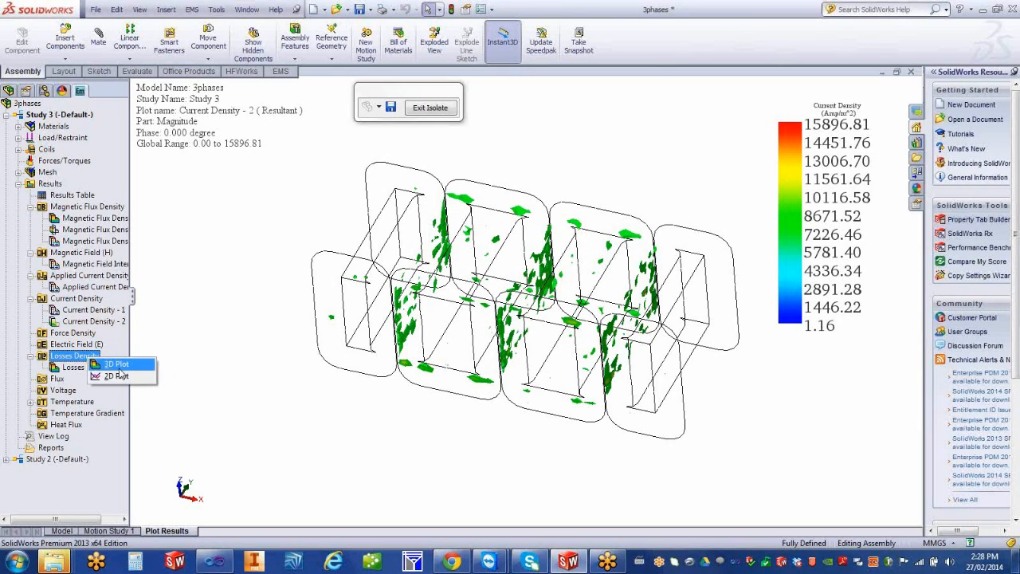
pyautogui.click(111, 365)
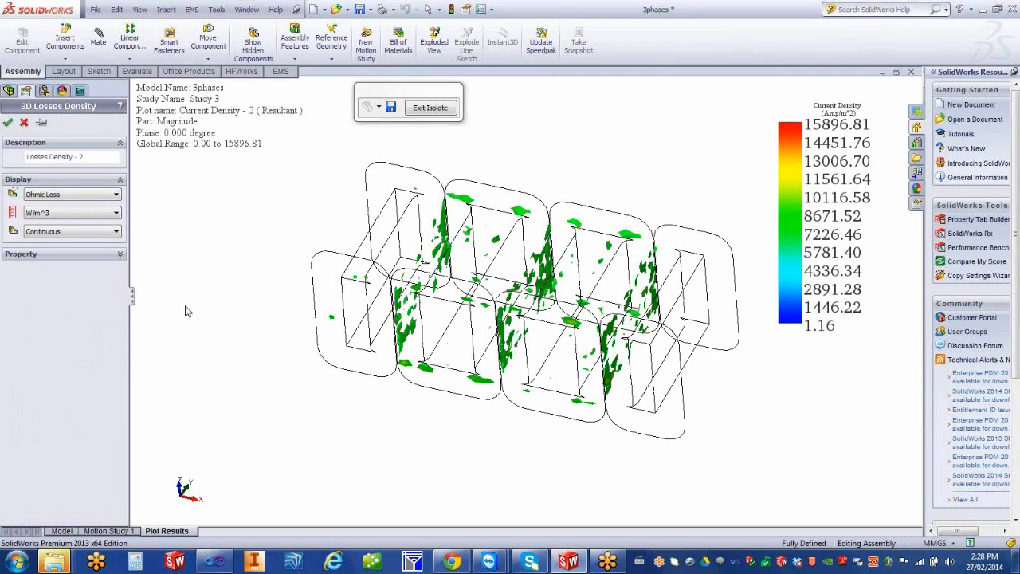
pyautogui.click(86, 196)
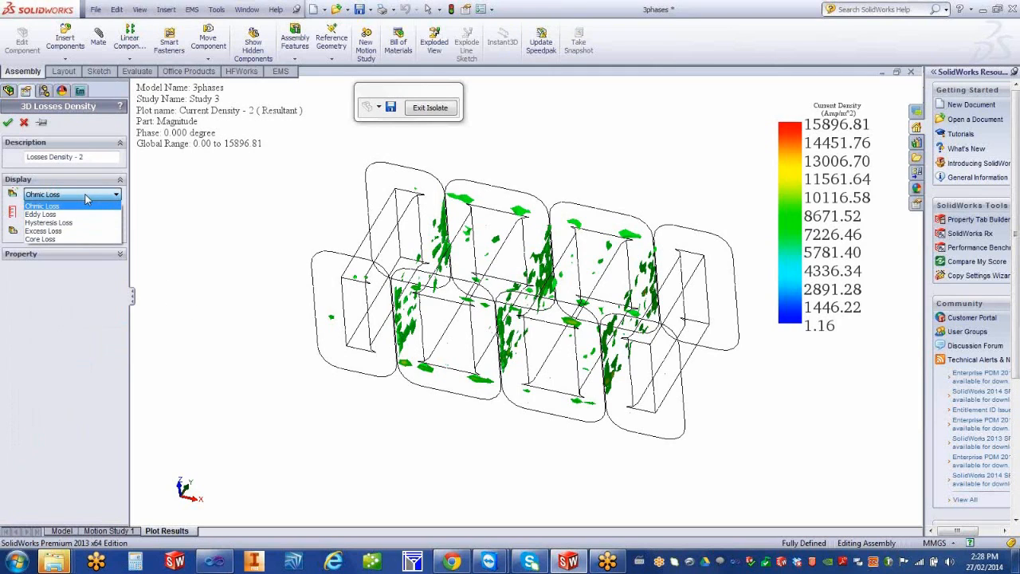
pyautogui.click(87, 199)
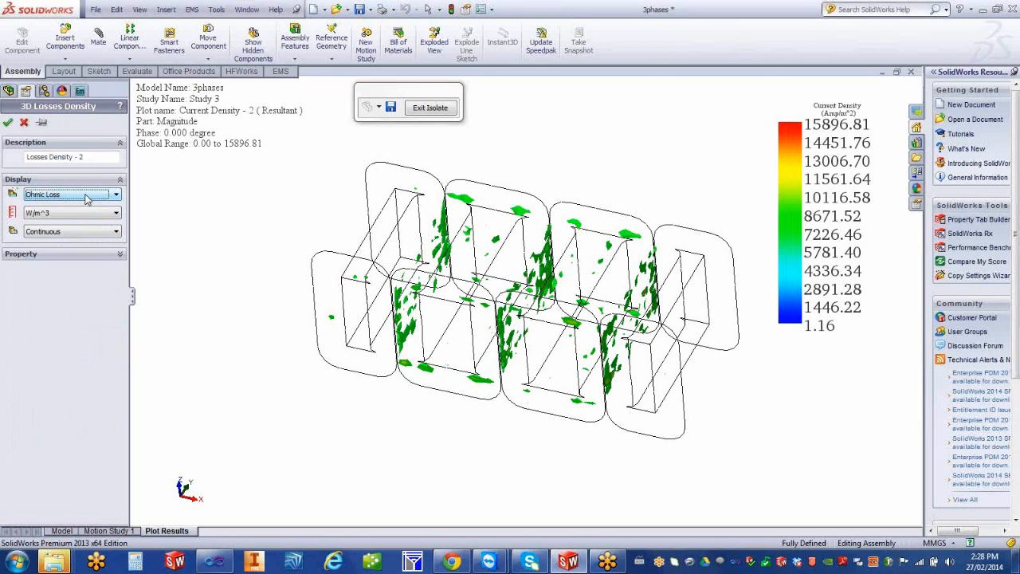
pyautogui.click(7, 123)
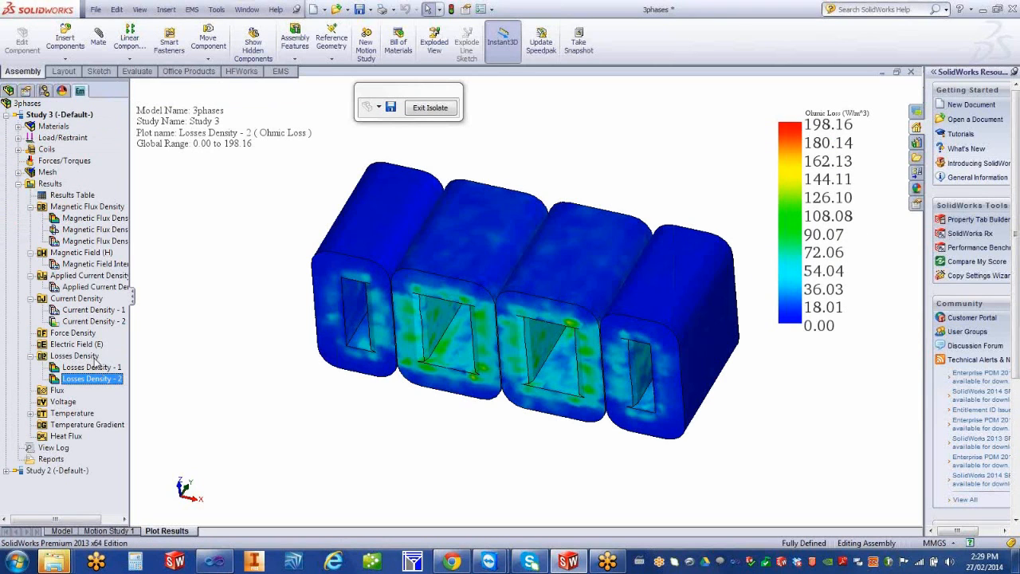
# Create another 3D losses density plot showing the core loss in W/m^3 and inspect it on the core
pyautogui.rightClick(92, 360)
pyautogui.click(116, 368)
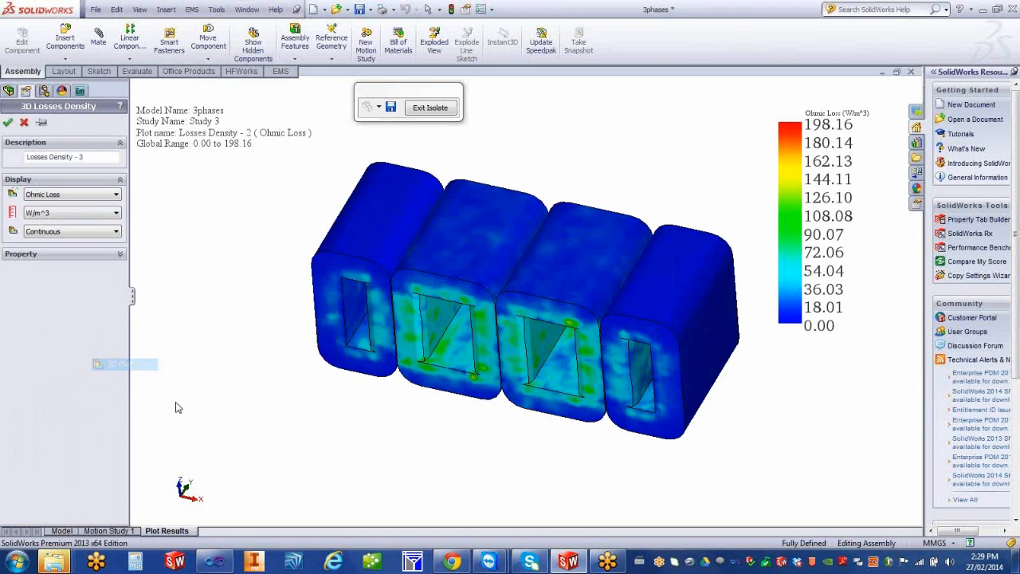
pyautogui.click(100, 196)
pyautogui.click(39, 229)
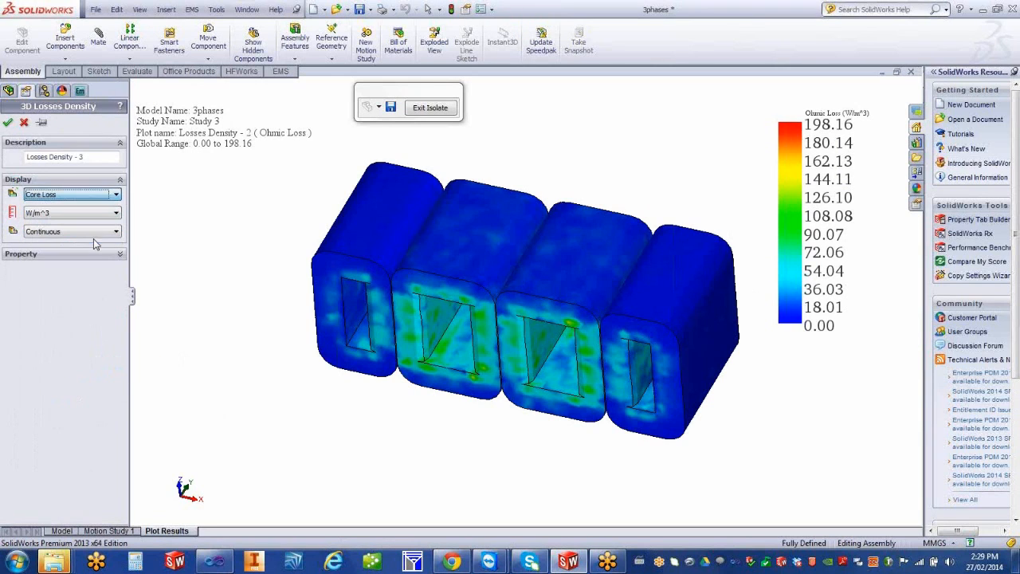
pyautogui.click(8, 124)
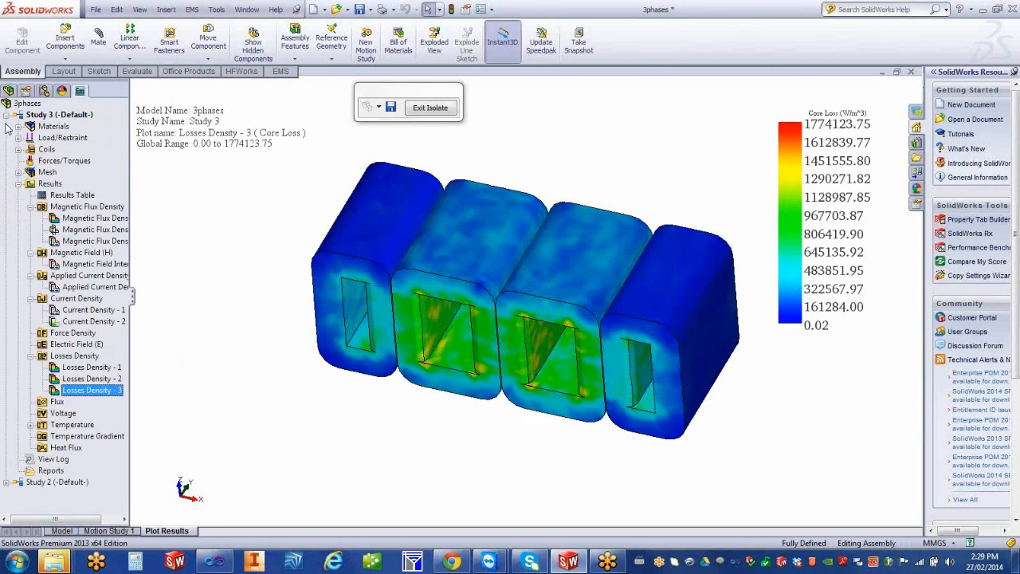
pyautogui.moveTo(297, 271); pyautogui.dragTo(298, 305, button='middle')
pyautogui.rightClick(110, 391)
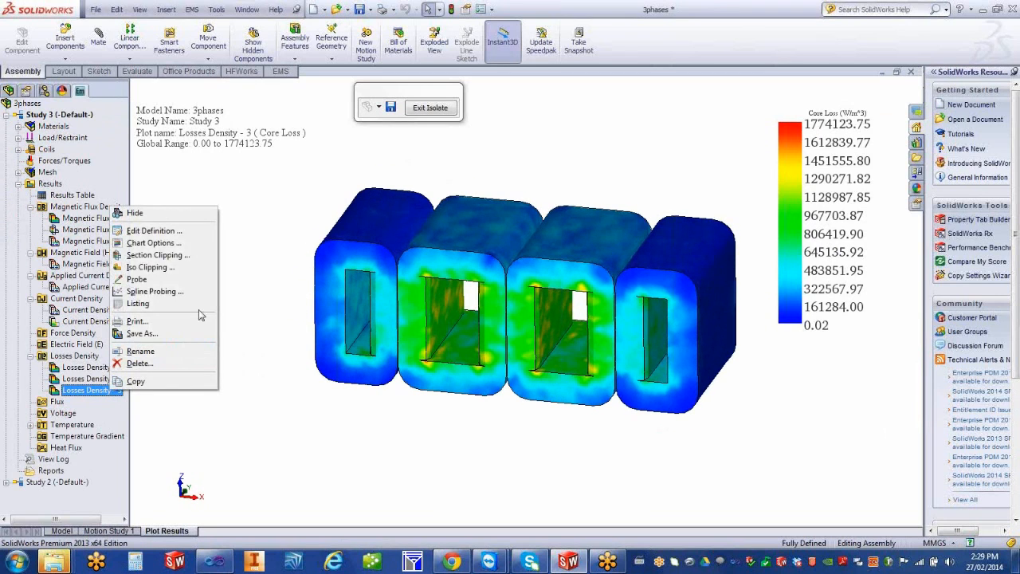
pyautogui.click(240, 238)
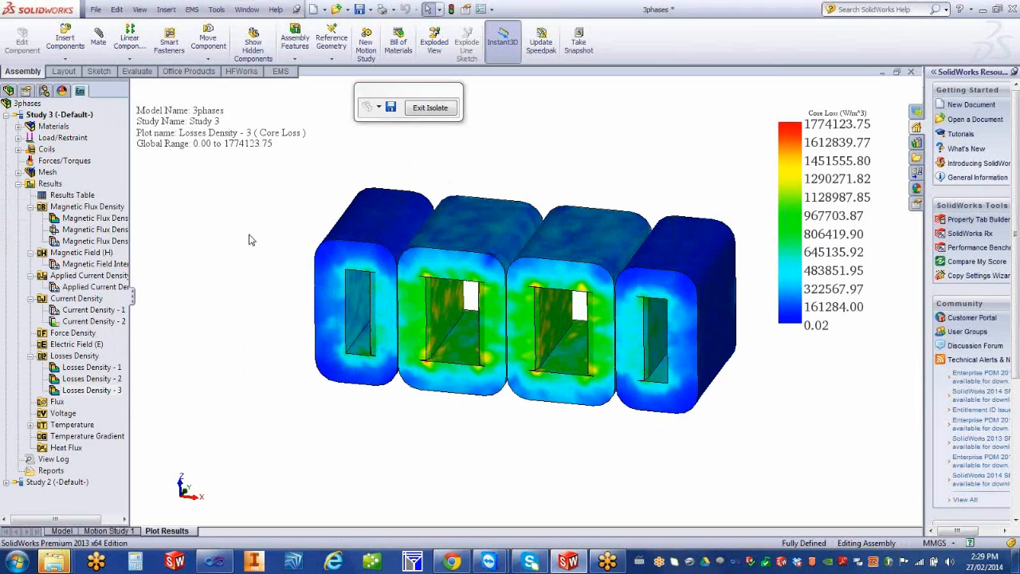
pyautogui.moveTo(243, 383); pyautogui.dragTo(262, 371, button='middle')
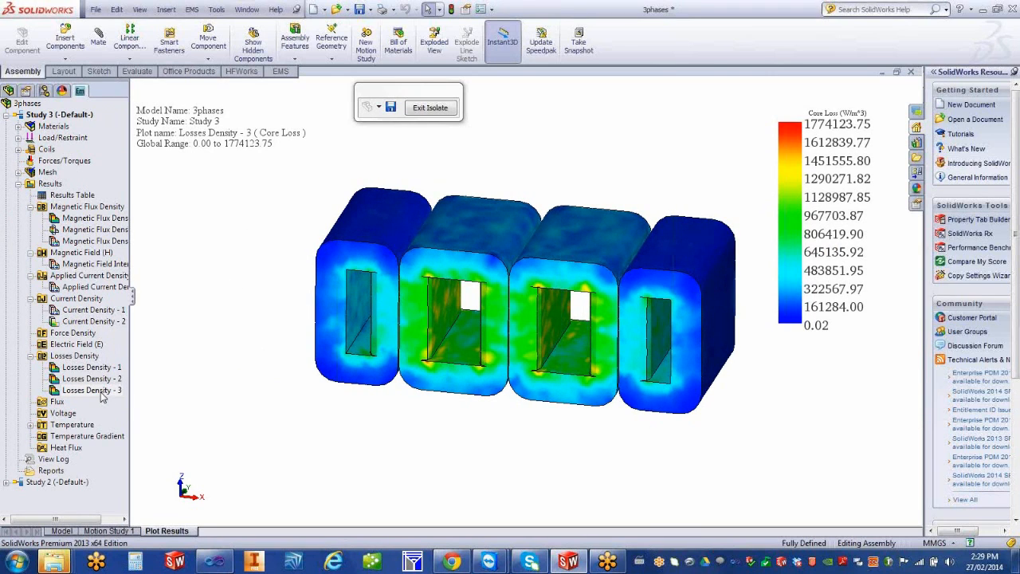
# Create a 2D losses density plot of core loss in W/m^3 between two points on the inner edges of the core's second opening
pyautogui.rightClick(93, 357)
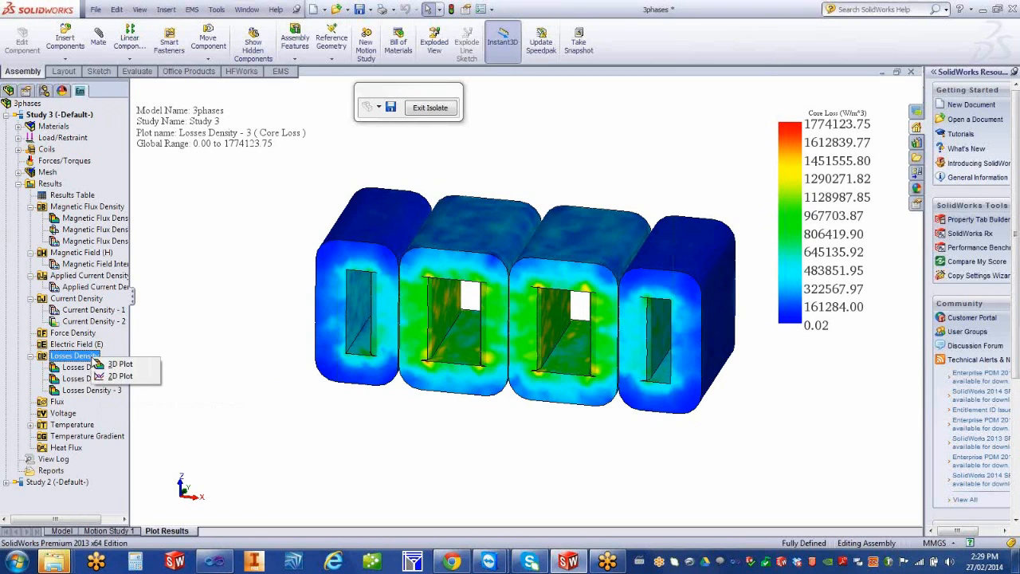
pyautogui.click(132, 376)
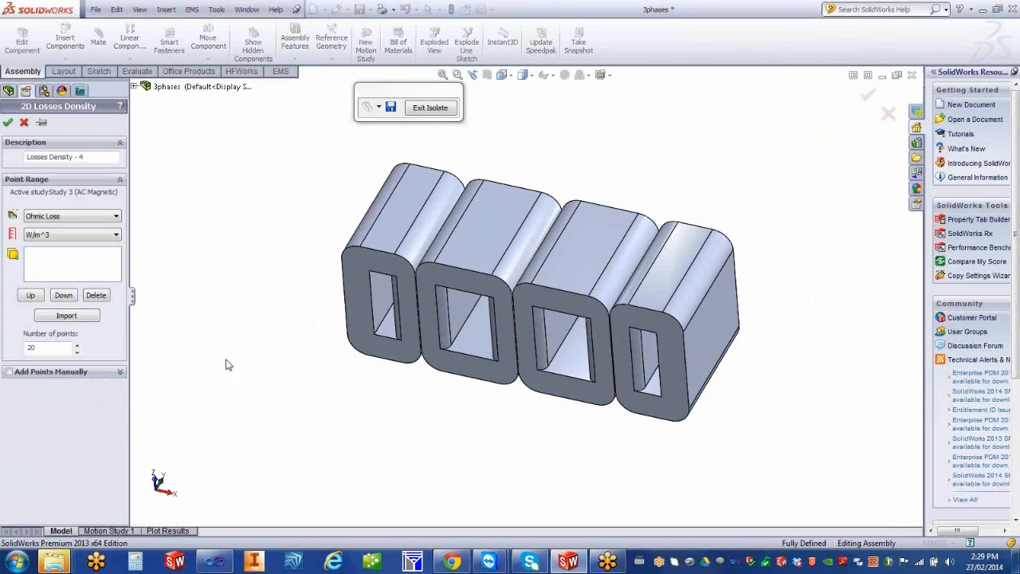
pyautogui.moveTo(430, 340); pyautogui.dragTo(433, 313, button='middle')
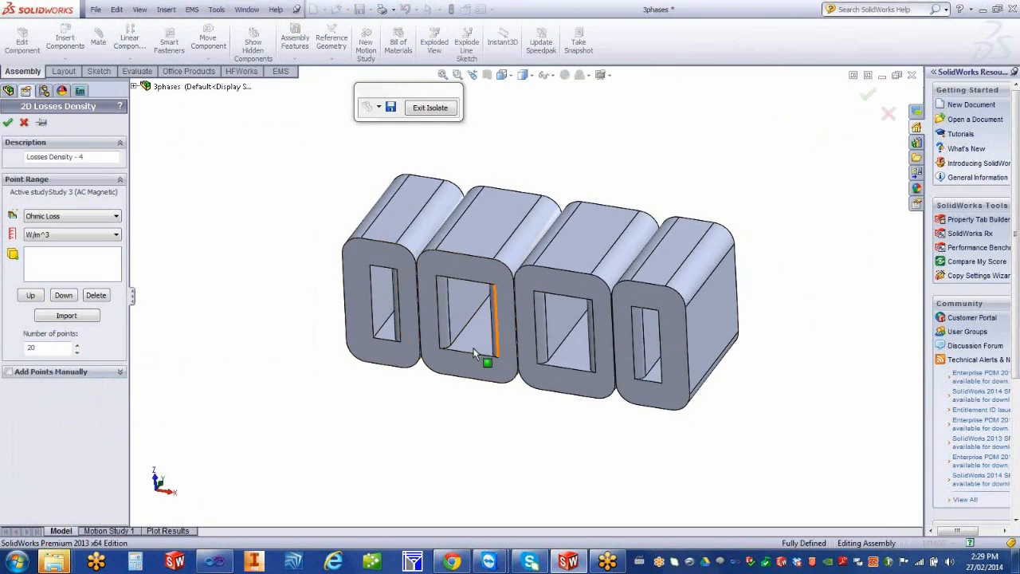
pyautogui.click(450, 346)
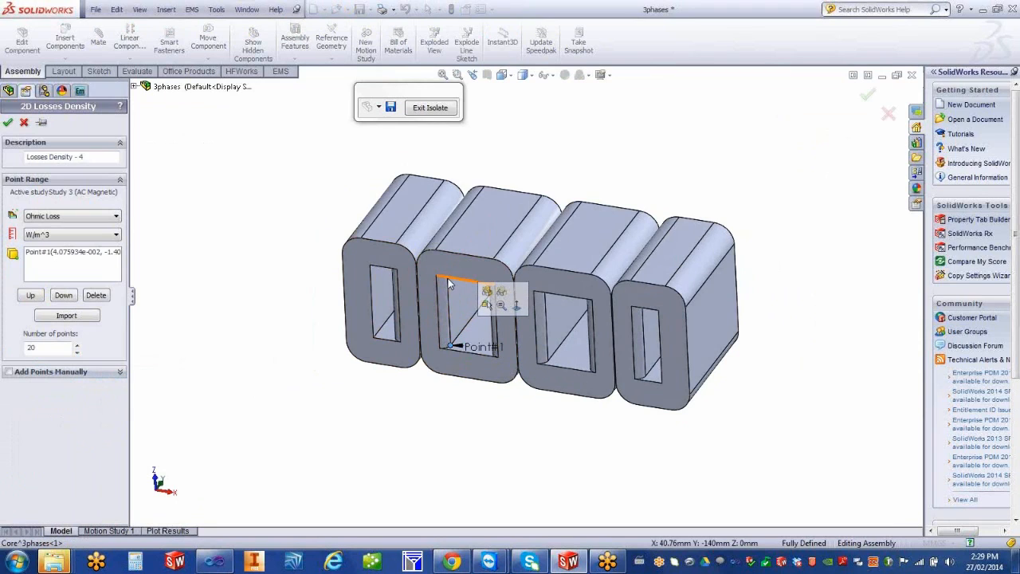
pyautogui.click(446, 278)
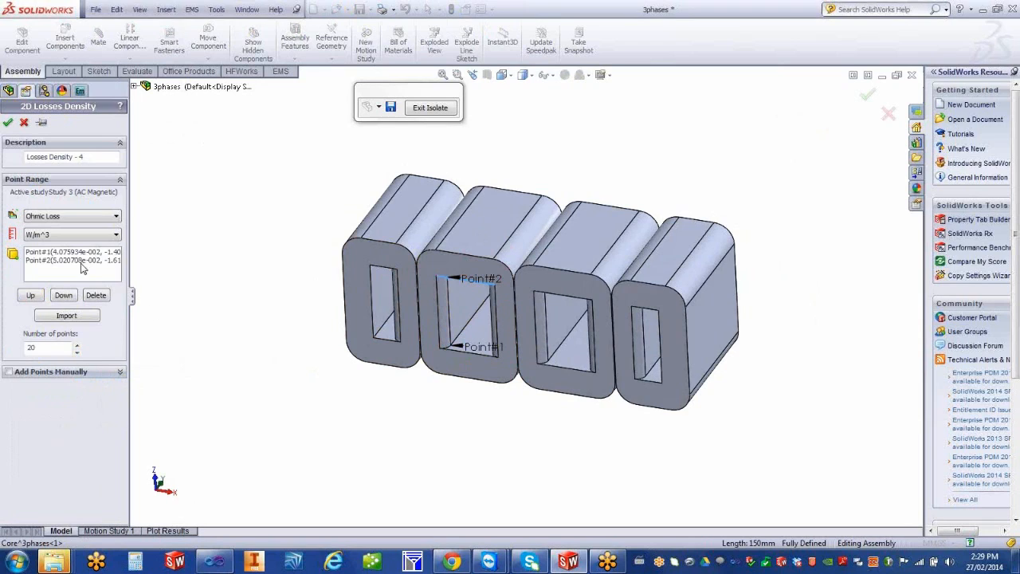
pyautogui.click(100, 216)
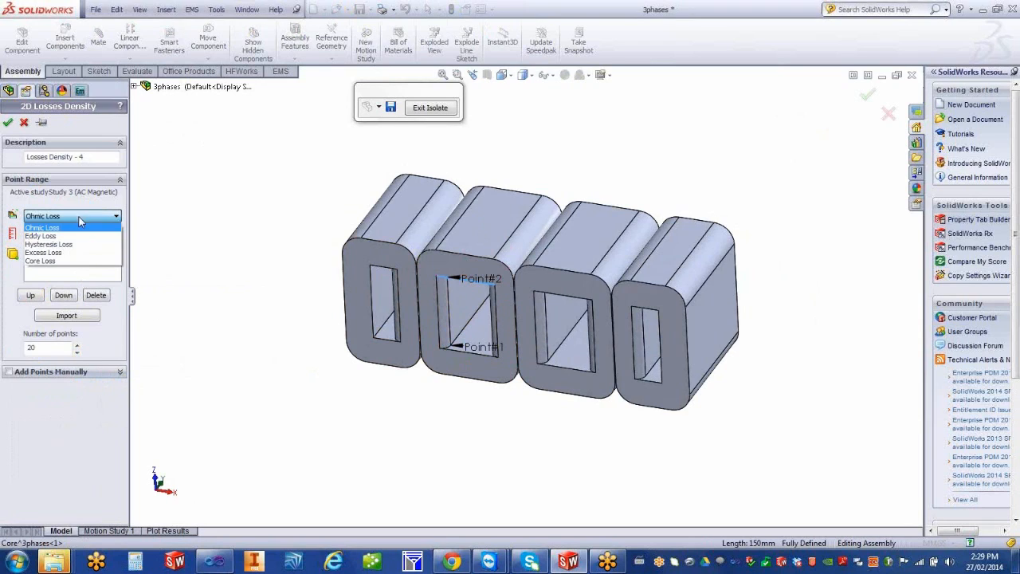
pyautogui.click(85, 262)
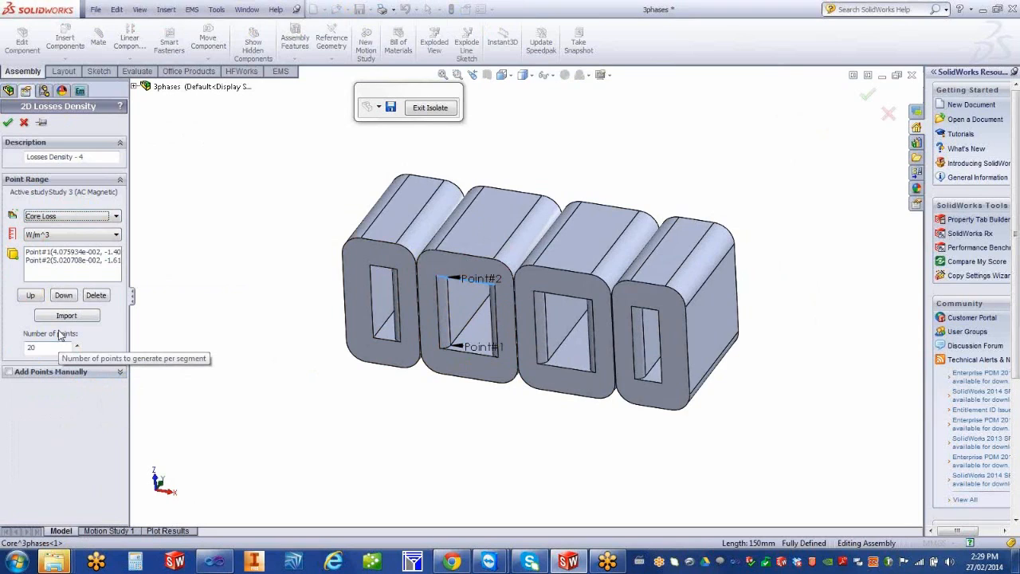
pyautogui.click(7, 122)
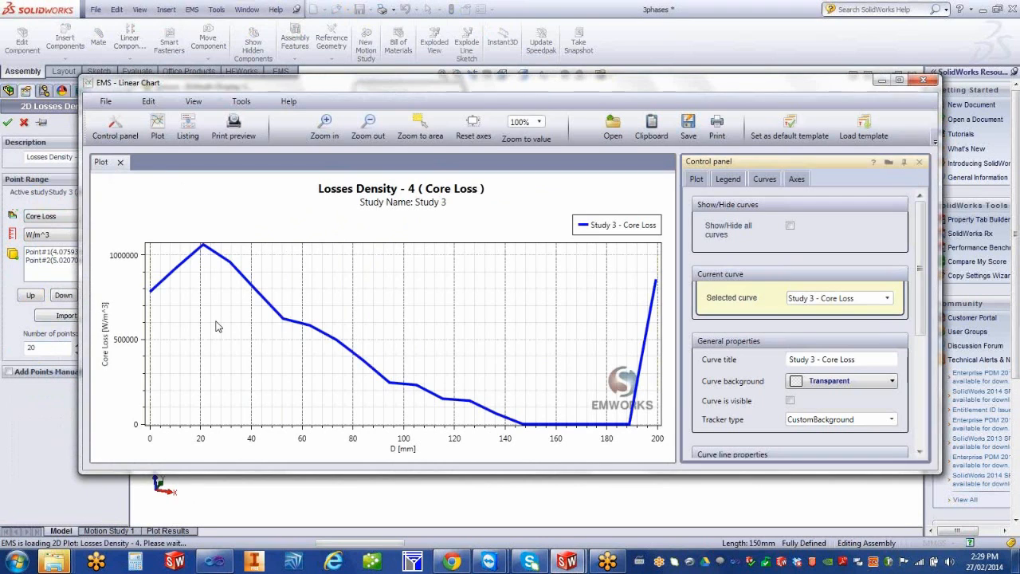
# Examine the core loss curve along the distance and its listed curve points, and close the chart
pyautogui.moveTo(213, 261)
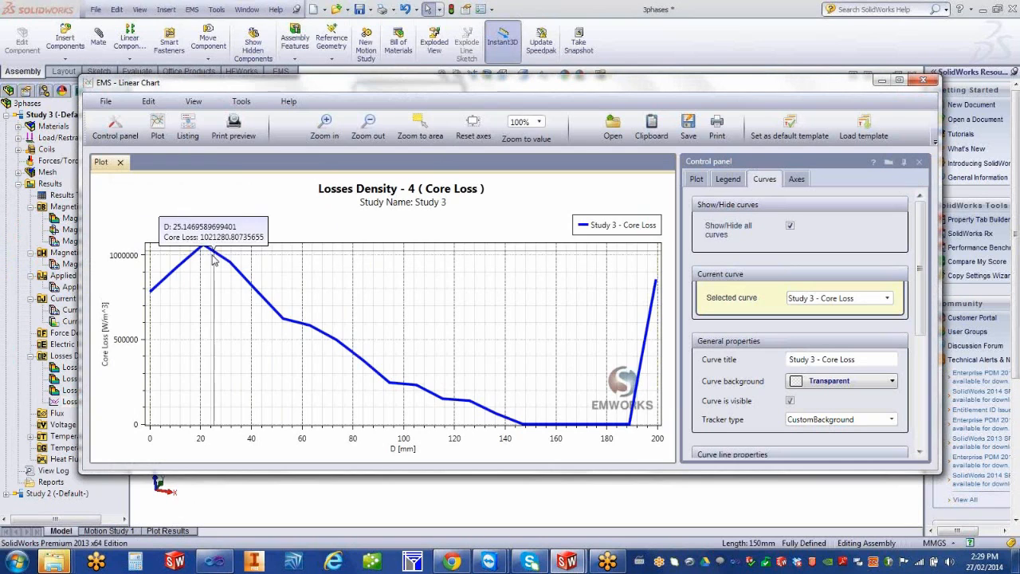
pyautogui.click(369, 130)
pyautogui.click(326, 130)
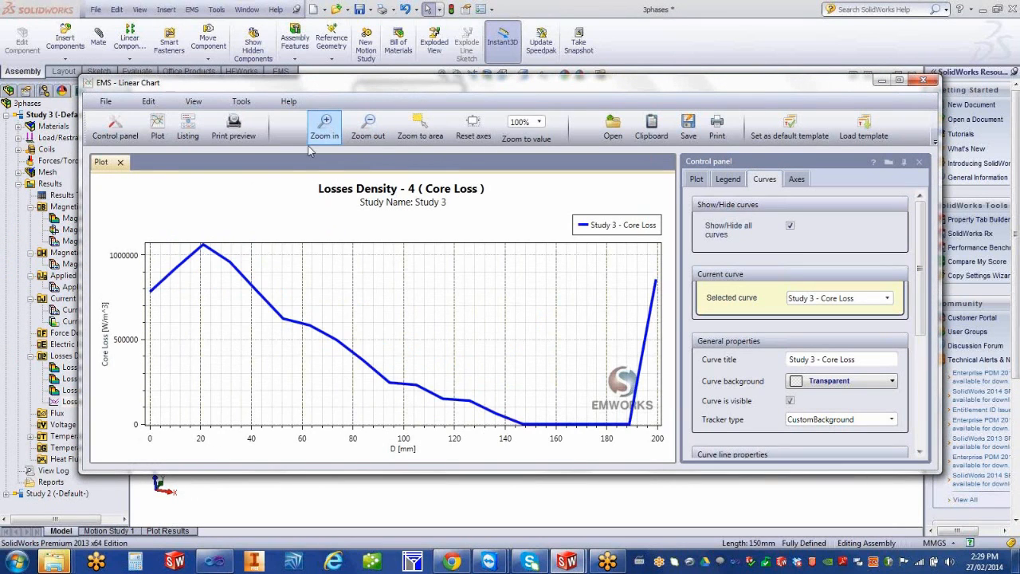
pyautogui.moveTo(177, 277); pyautogui.dragTo(599, 432)
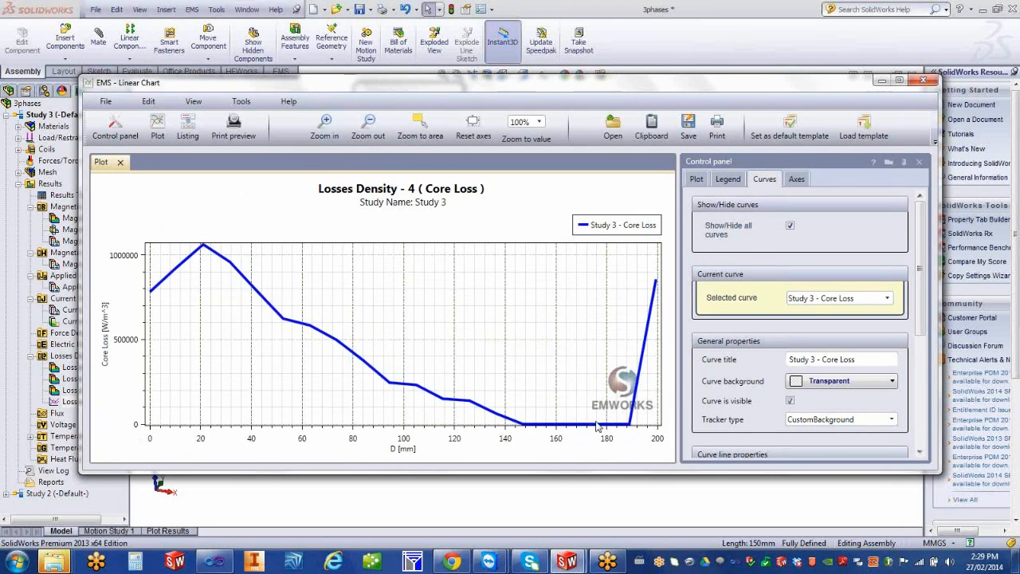
pyautogui.moveTo(431, 399); pyautogui.dragTo(642, 239)
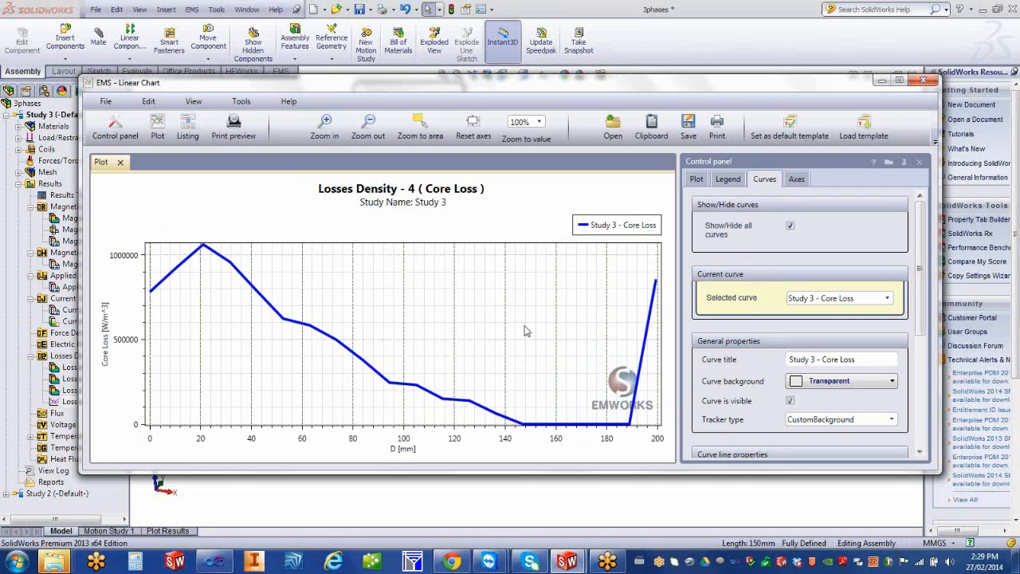
pyautogui.click(189, 130)
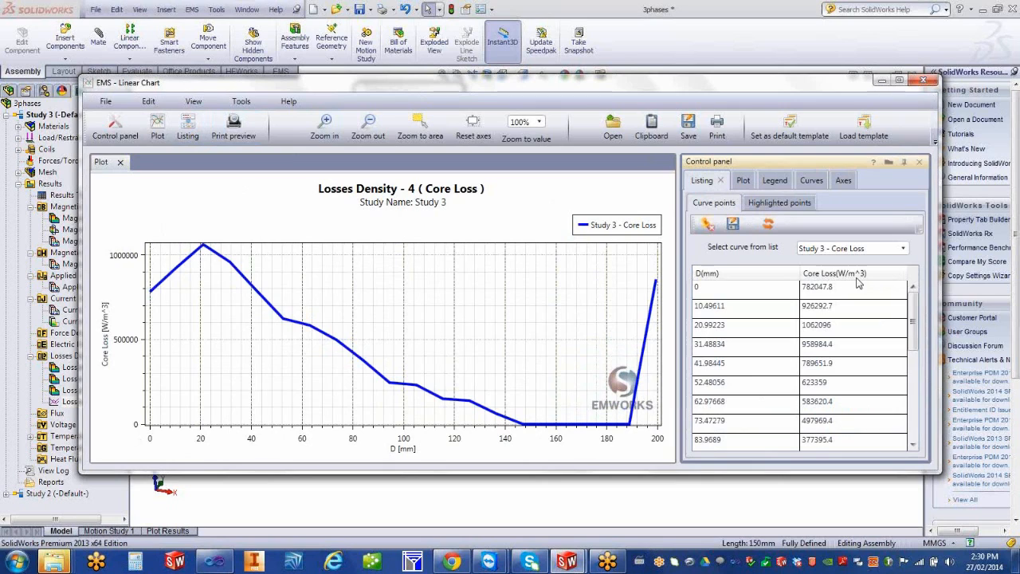
pyautogui.moveTo(914, 334); pyautogui.dragTo(913, 288)
pyautogui.moveTo(443, 402); pyautogui.dragTo(621, 331)
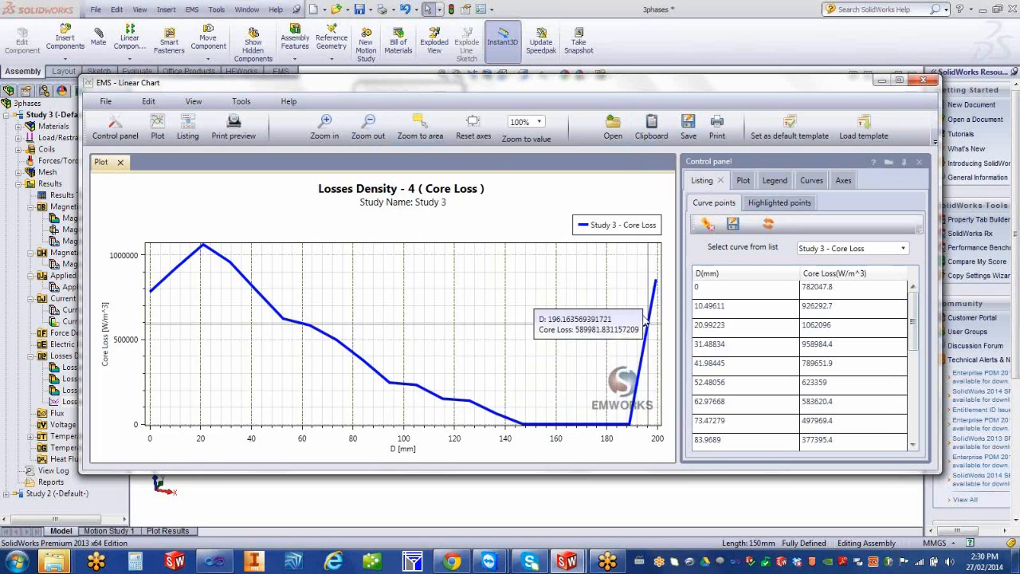
pyautogui.click(927, 82)
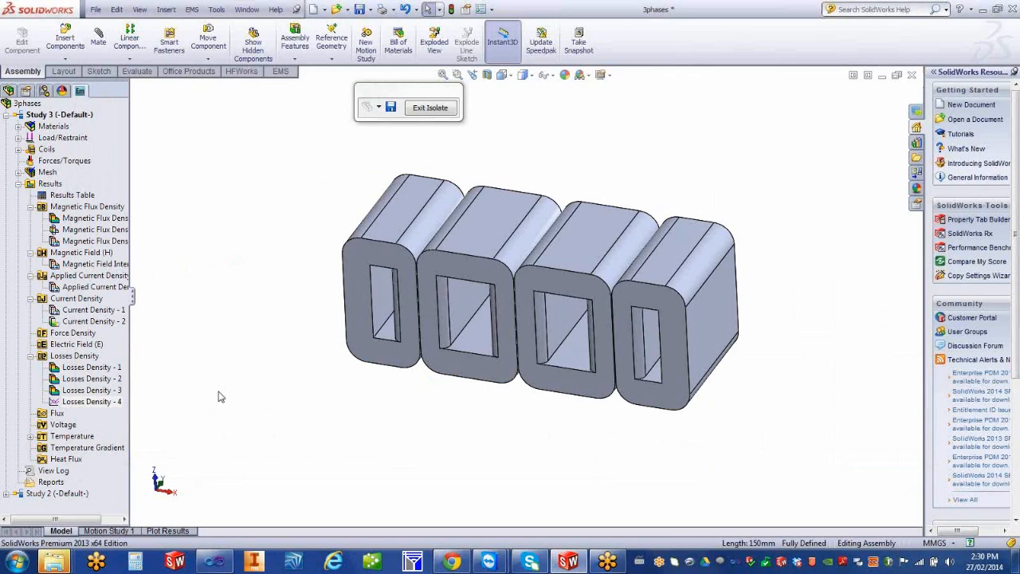
# Create a 3D temperature plot in Celsius displayed as lines, with the number of lines raised above 40
pyautogui.click(30, 437)
pyautogui.click(74, 436)
pyautogui.rightClick(74, 437)
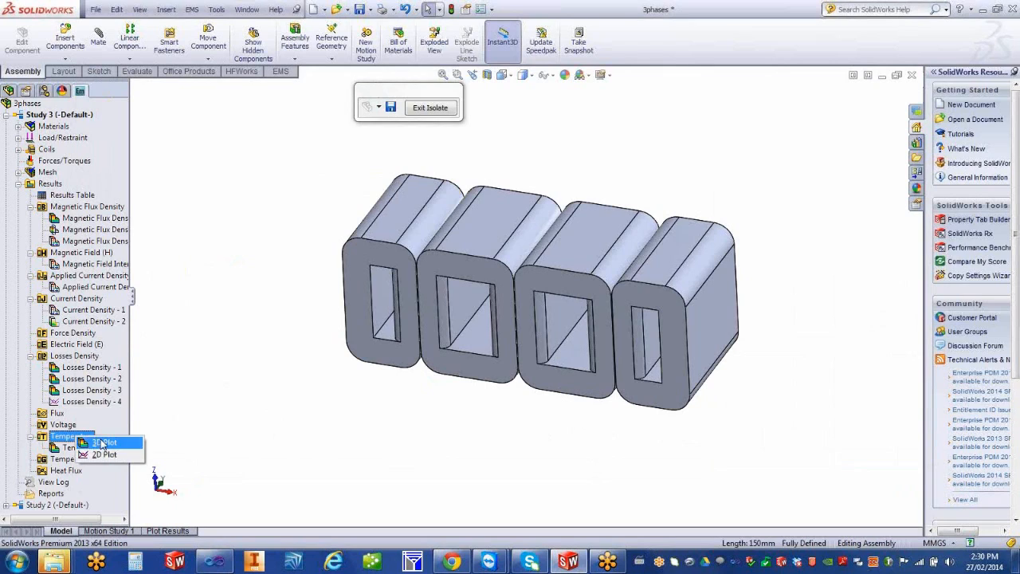
pyautogui.click(102, 443)
pyautogui.click(62, 196)
pyautogui.click(55, 223)
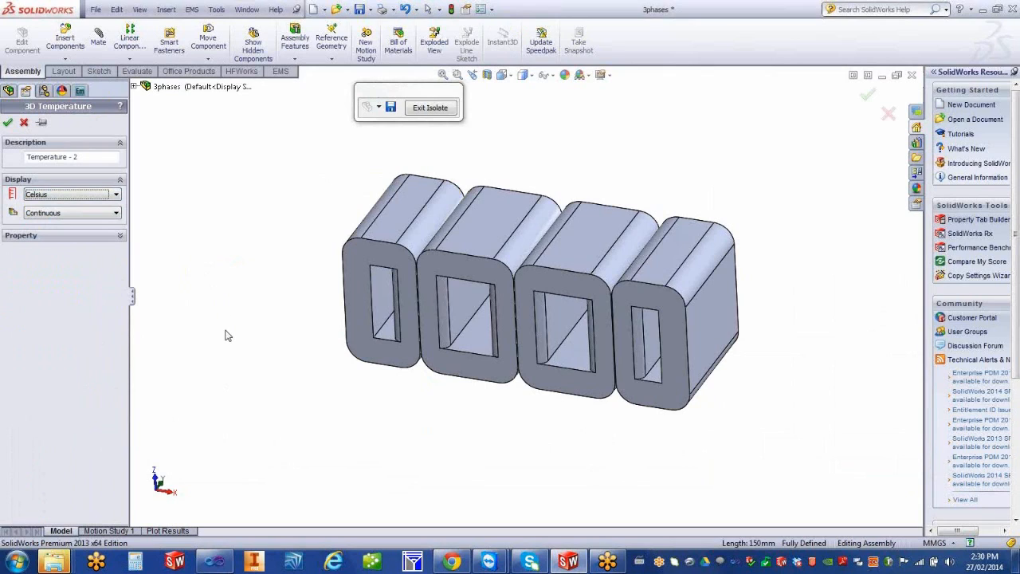
pyautogui.click(74, 215)
pyautogui.click(68, 239)
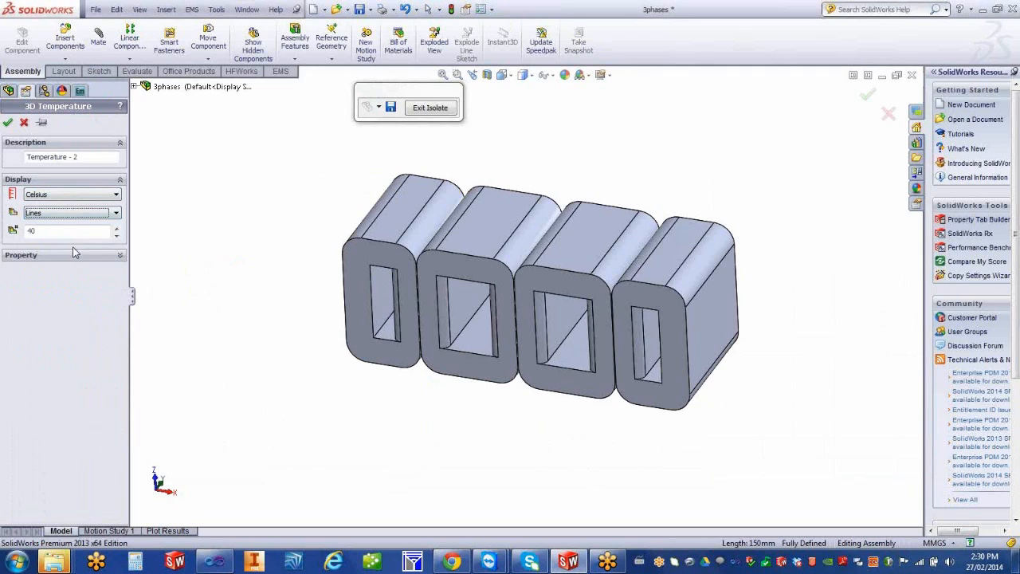
pyautogui.click(116, 228)
pyautogui.click(116, 227)
pyautogui.click(8, 122)
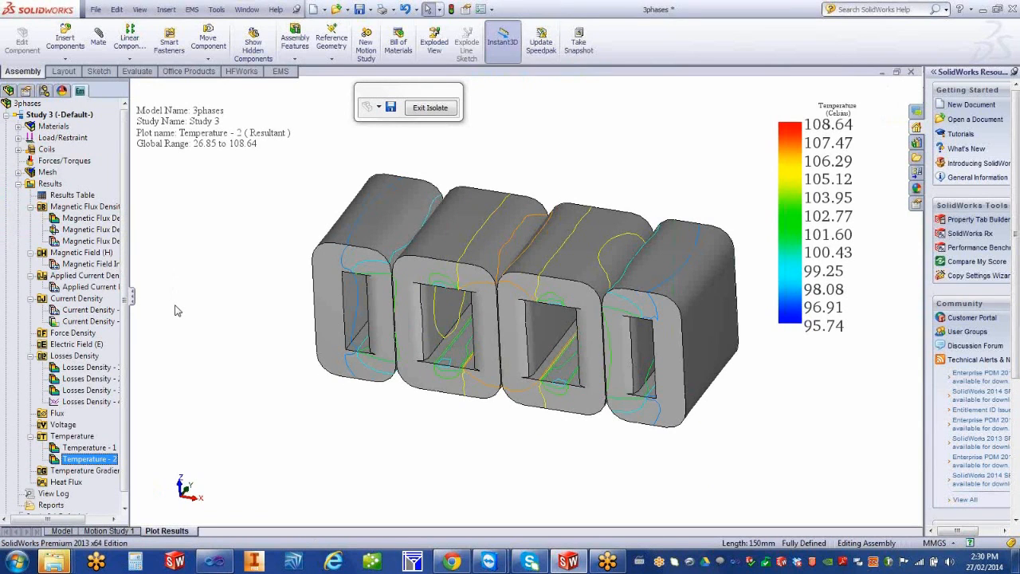
# Create another 3D temperature plot with a continuous fringe and change its unit to Celsius
pyautogui.rightClick(84, 436)
pyautogui.click(141, 442)
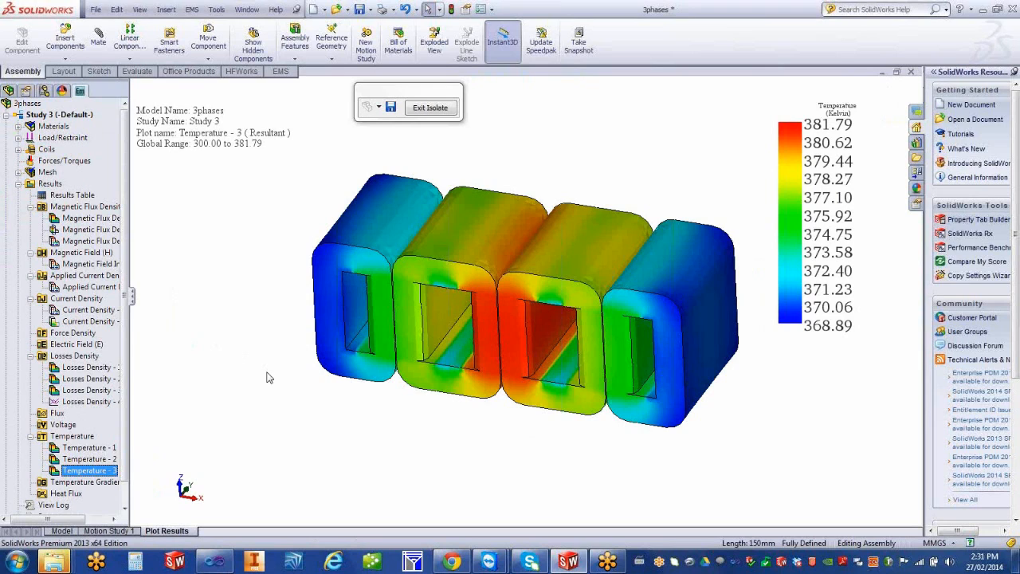
pyautogui.rightClick(109, 471)
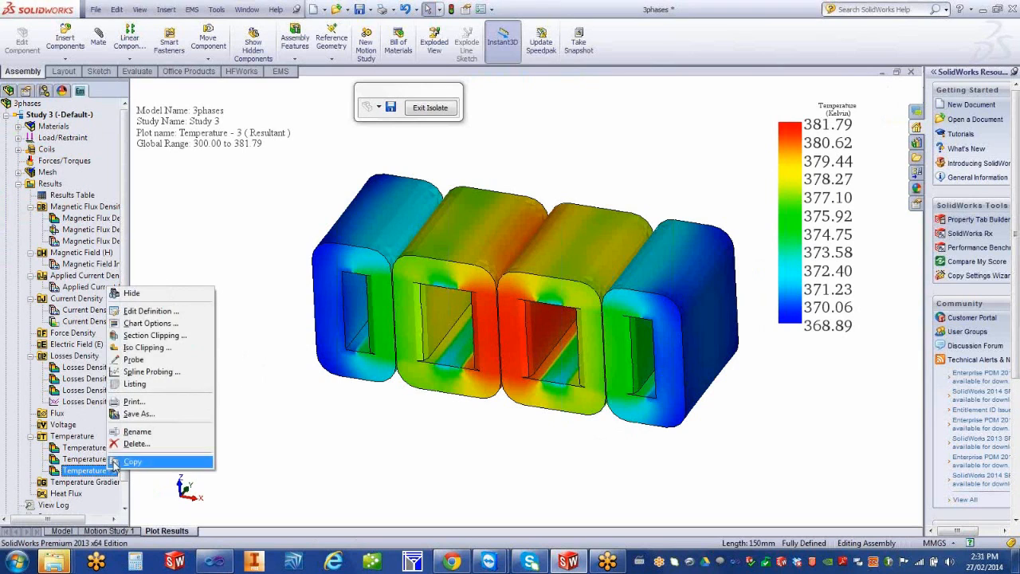
pyautogui.click(174, 319)
pyautogui.click(91, 194)
pyautogui.click(71, 213)
pyautogui.click(8, 123)
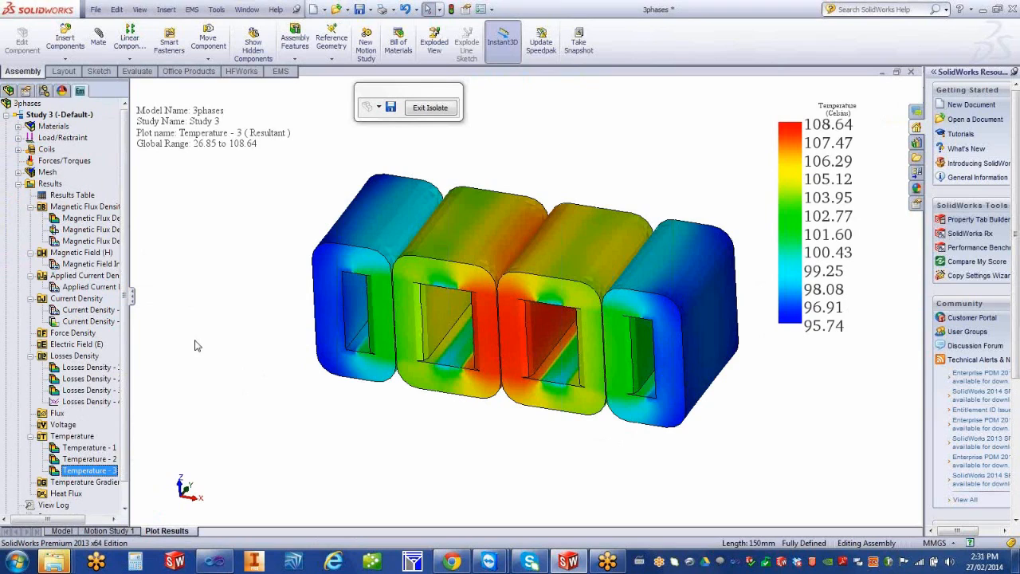
# Exit the core isolation and redisplay the continuous temperature plot on the core together with the coils
pyautogui.click(430, 109)
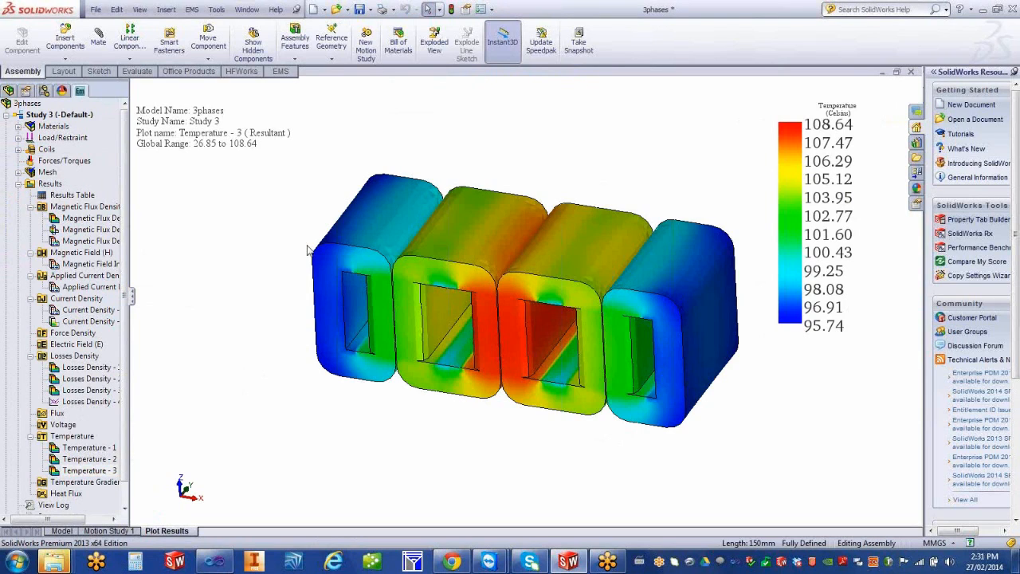
pyautogui.doubleClick(56, 472)
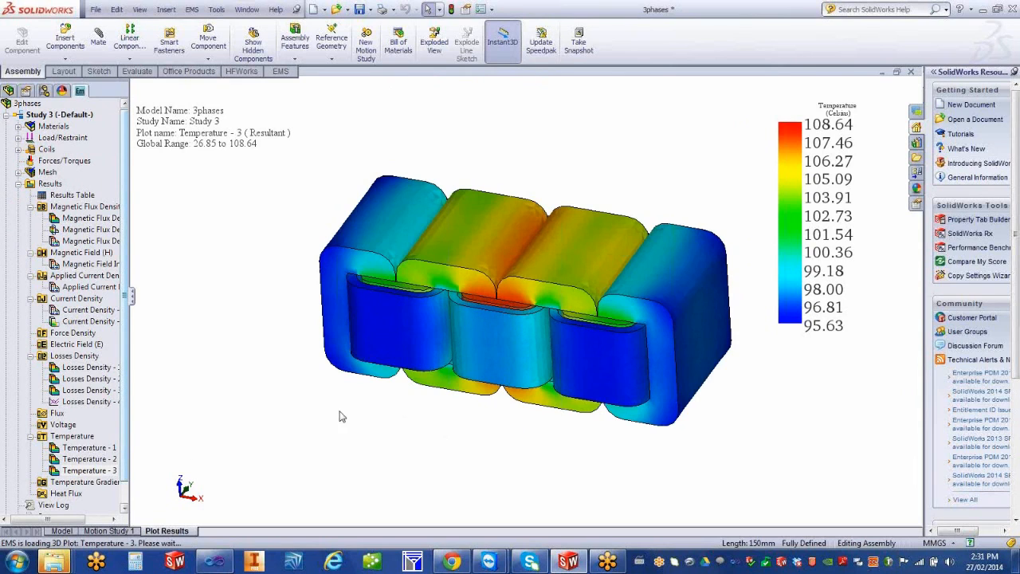
pyautogui.moveTo(497, 364)
pyautogui.mouseDown(button='middle')
pyautogui.moveTo(510, 219)
pyautogui.moveTo(502, 375)
pyautogui.mouseUp(button='middle')
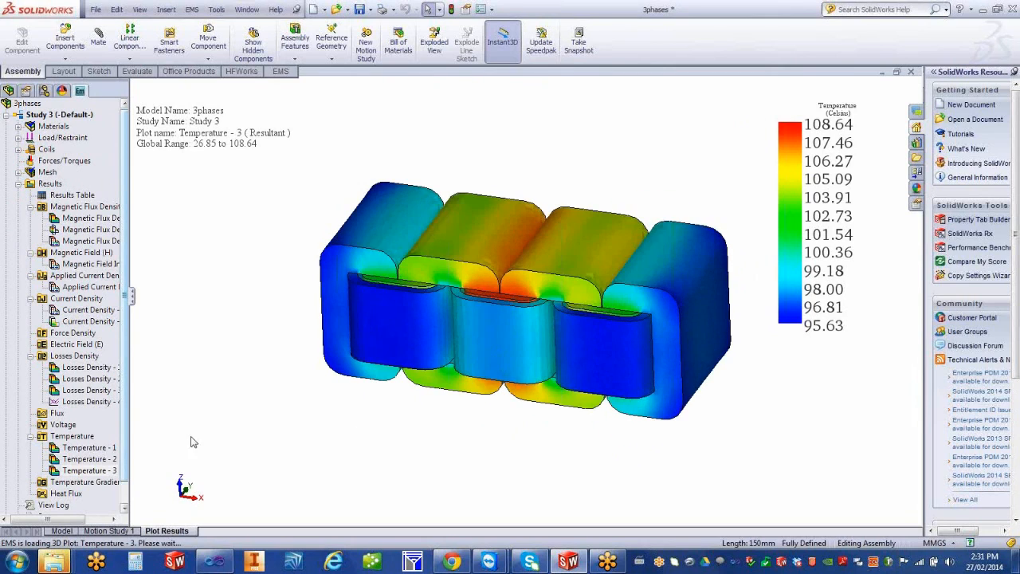
# Show the line-style temperature plot and section it with the lengthwise vertical plane, plotted on the section only
pyautogui.doubleClick(74, 461)
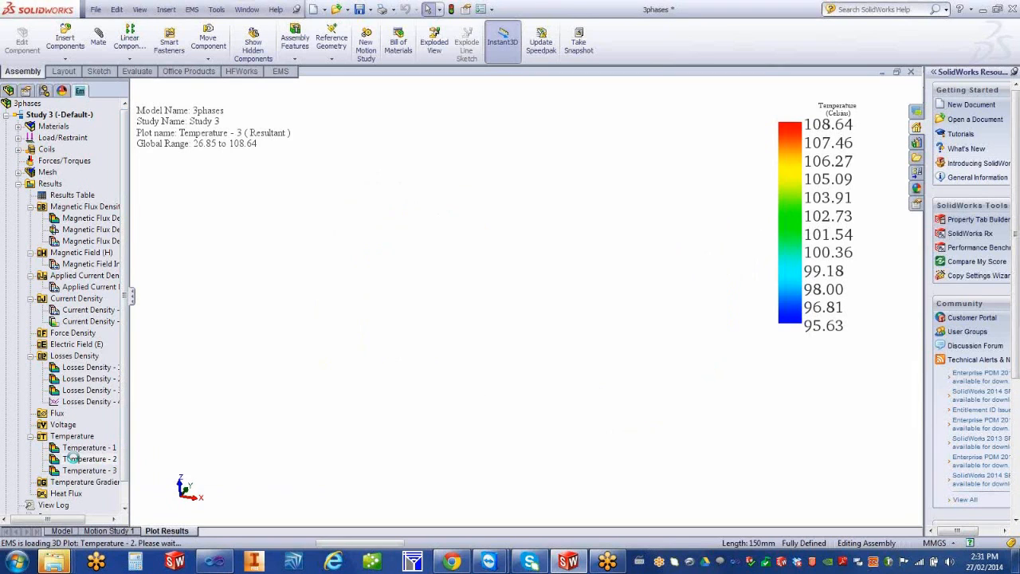
pyautogui.rightClick(87, 461)
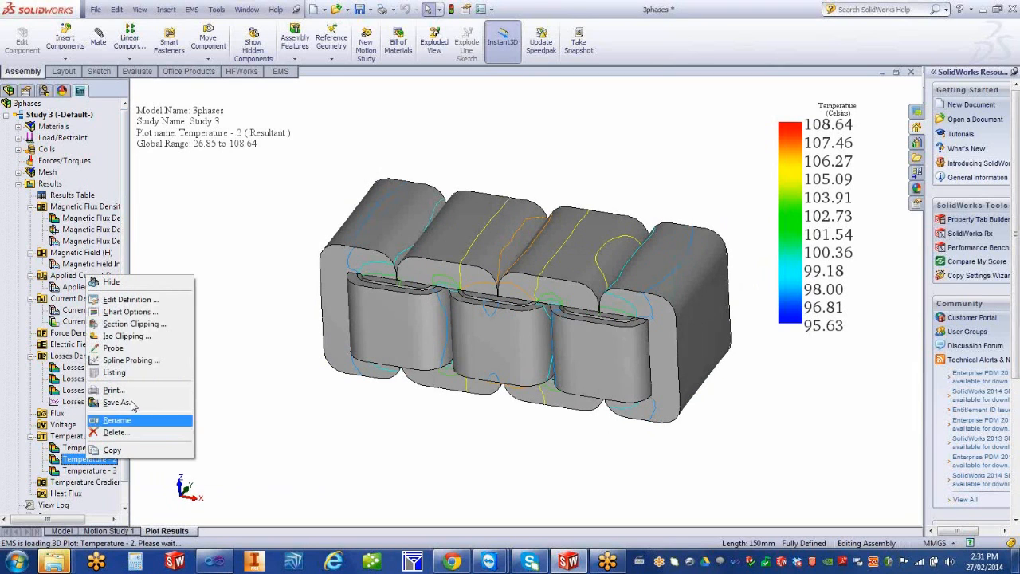
pyautogui.click(167, 325)
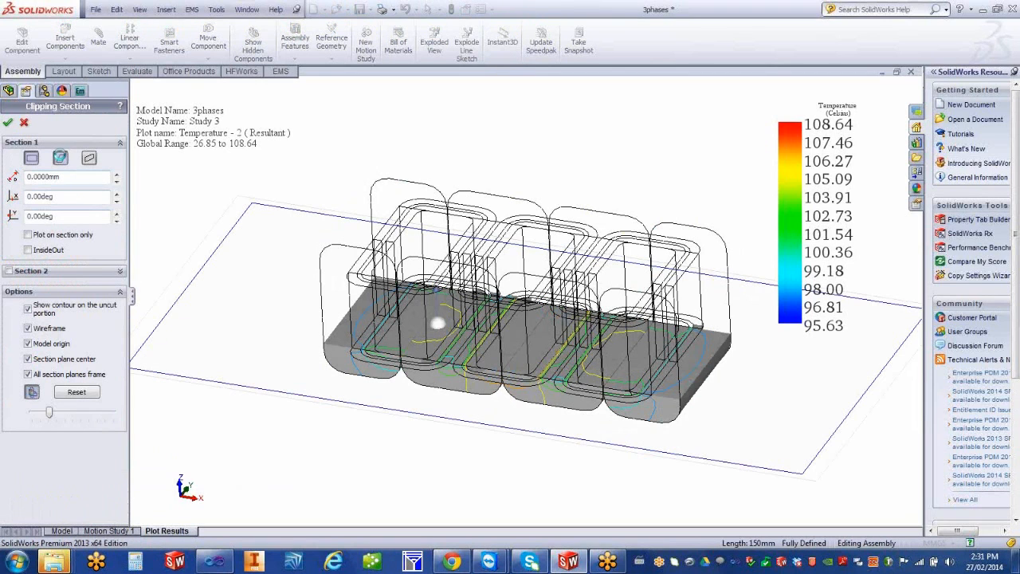
pyautogui.click(60, 157)
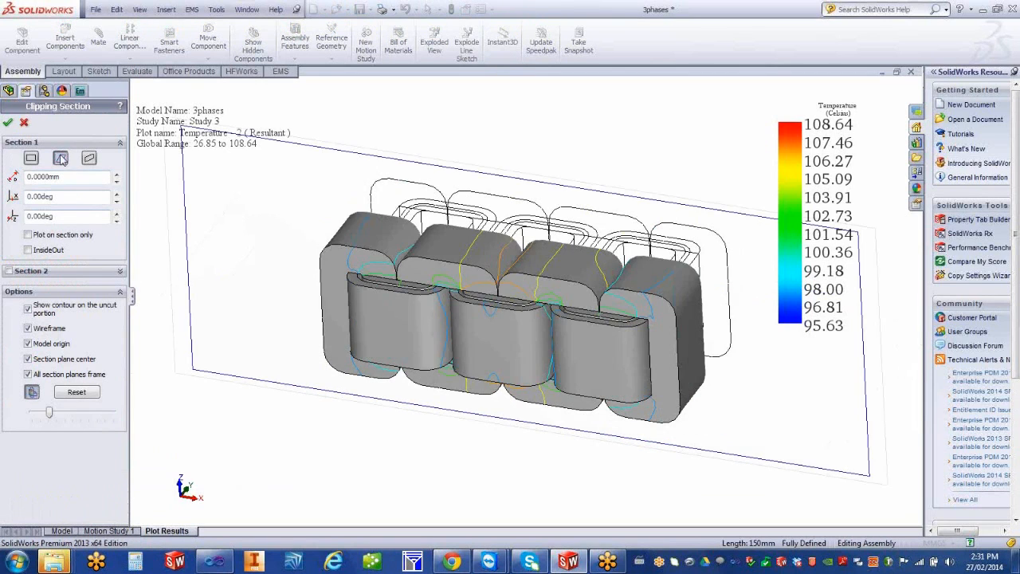
pyautogui.click(28, 234)
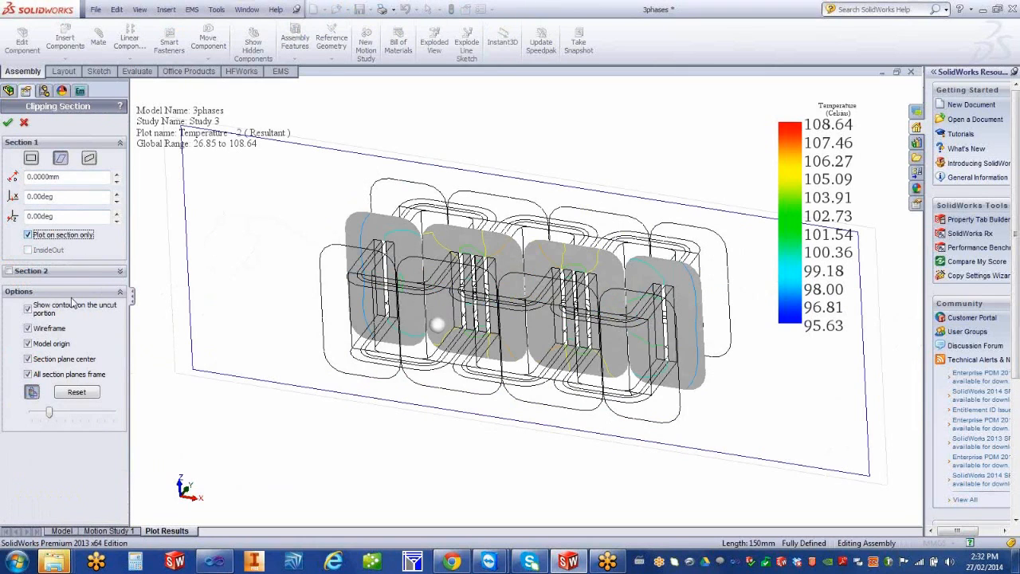
# Raise the density of the contour lines on the section to its maximum and offset Section 1 to about 34.07 mm
pyautogui.moveTo(48, 413); pyautogui.dragTo(114, 416)
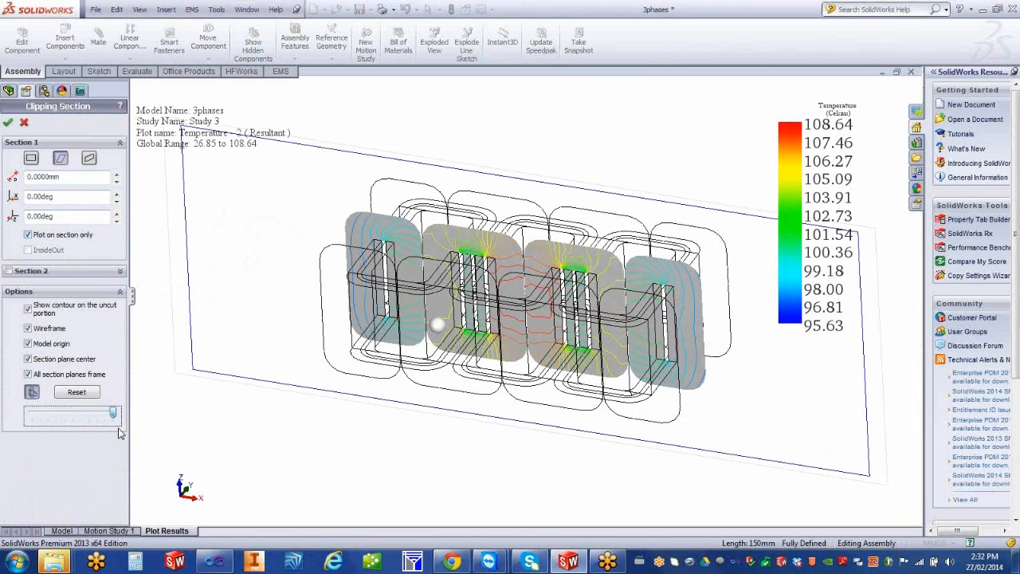
pyautogui.moveTo(295, 376); pyautogui.dragTo(191, 357, button='middle')
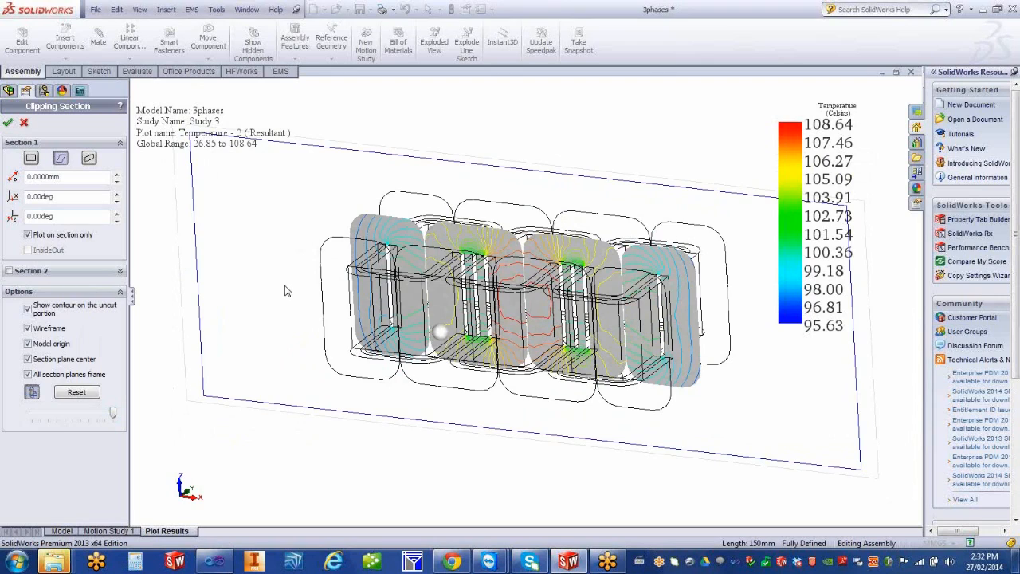
pyautogui.moveTo(280, 288); pyautogui.dragTo(317, 287)
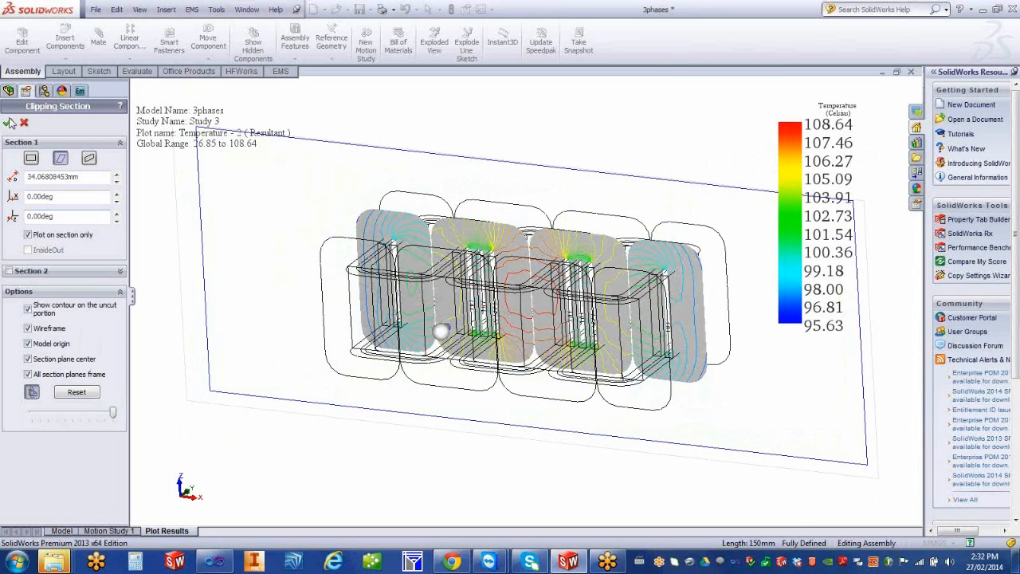
# Add Section 2 on the horizontal plane, offset it about 125.12 mm, and move Section 1 to about 81.64 mm
pyautogui.click(8, 272)
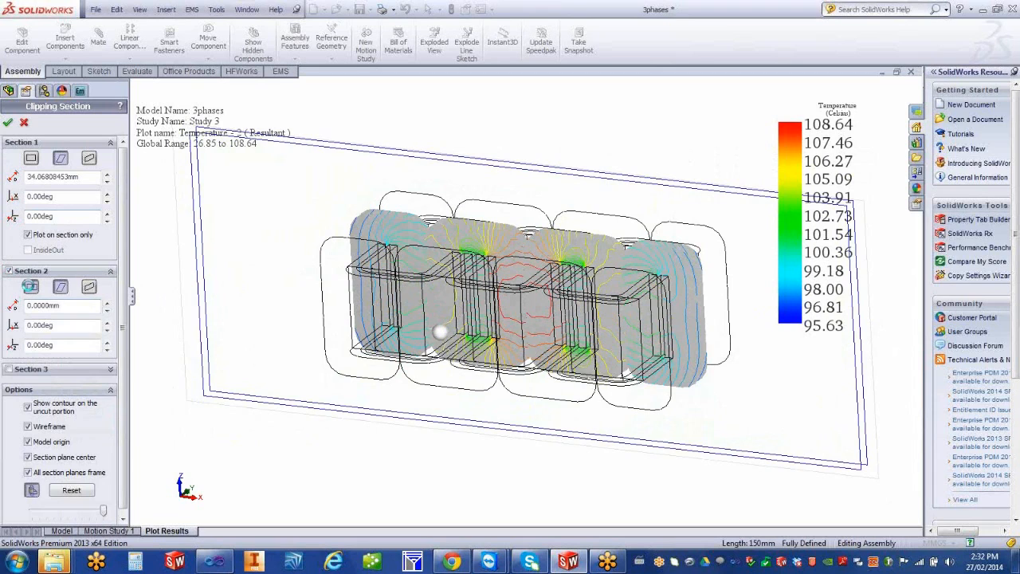
pyautogui.click(31, 286)
pyautogui.moveTo(236, 369); pyautogui.dragTo(269, 326)
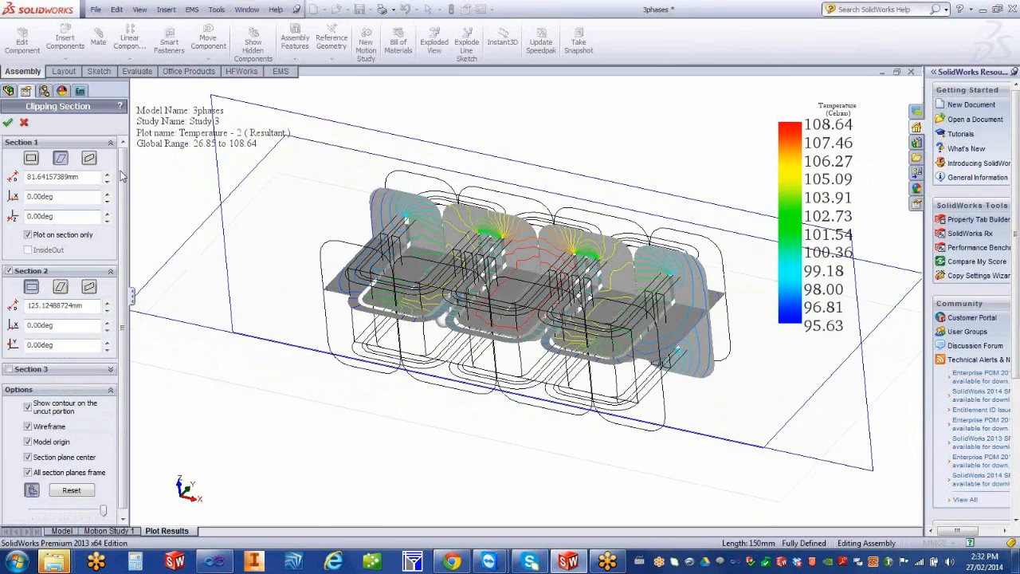
# Accept the two clipping sections and create a continuous fringe plot of the resultant temperature gradient in K/m
pyautogui.click(8, 124)
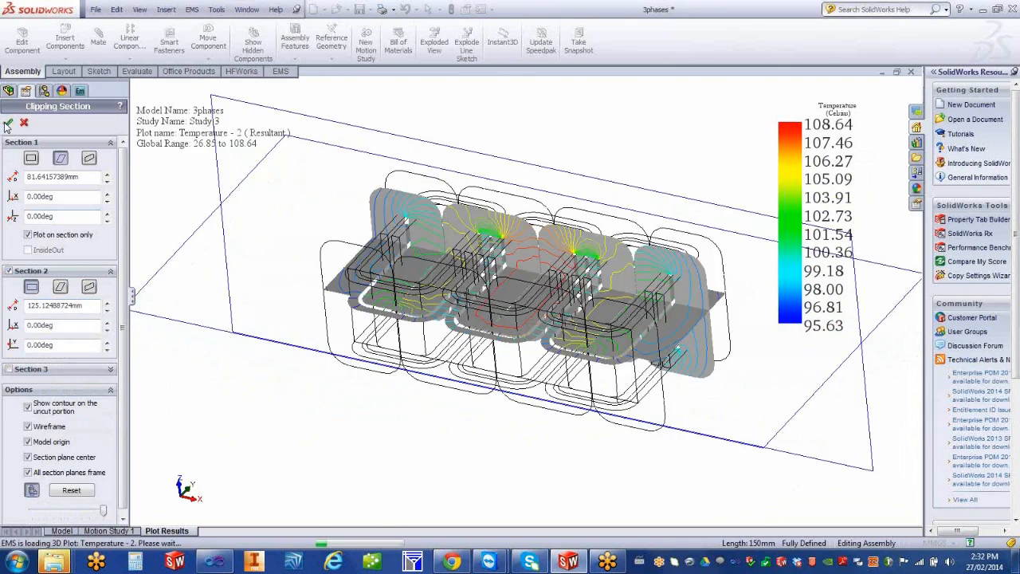
pyautogui.scroll(-1, 128, 478)
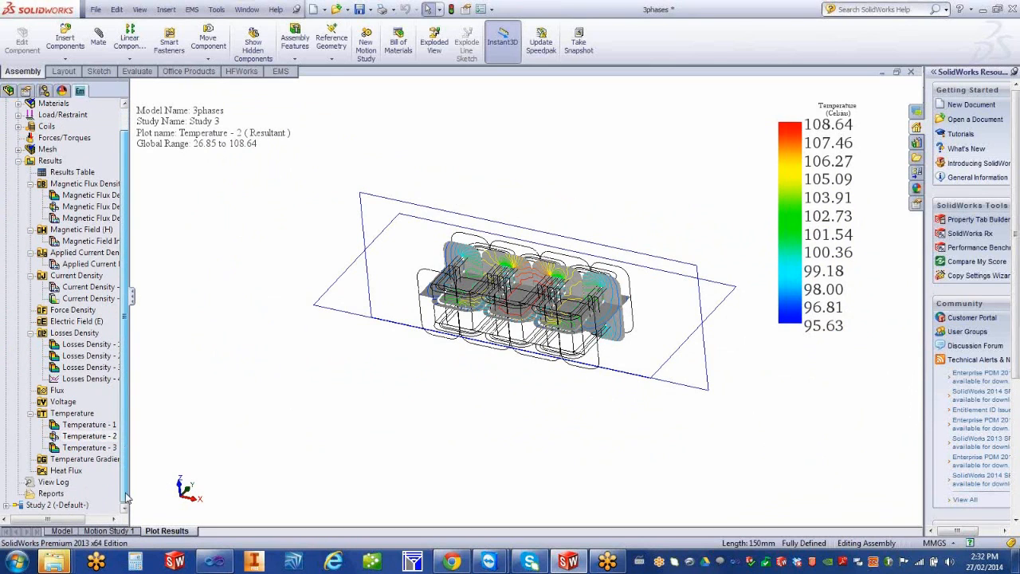
pyautogui.rightClick(94, 459)
pyautogui.click(112, 465)
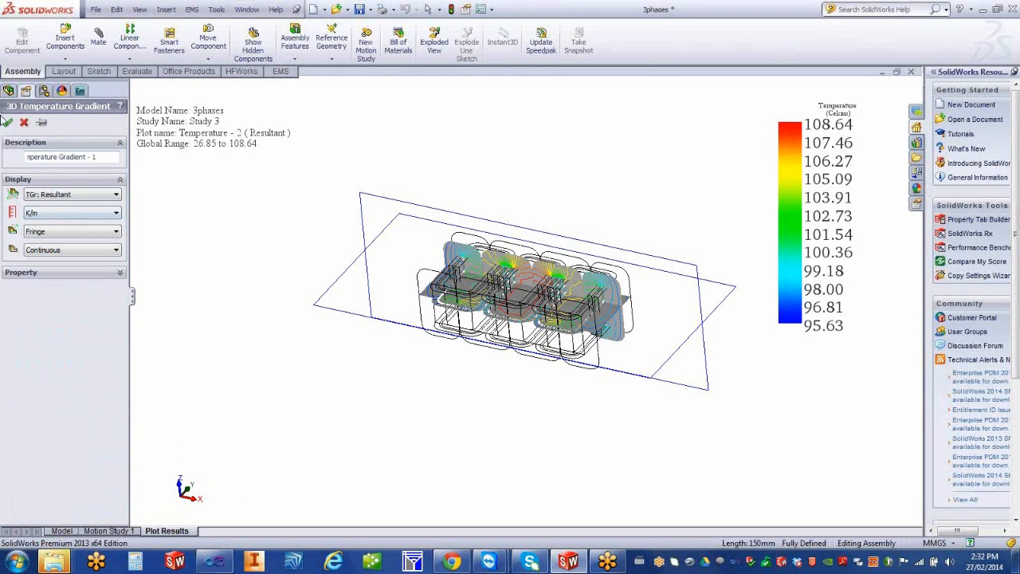
pyautogui.click(7, 122)
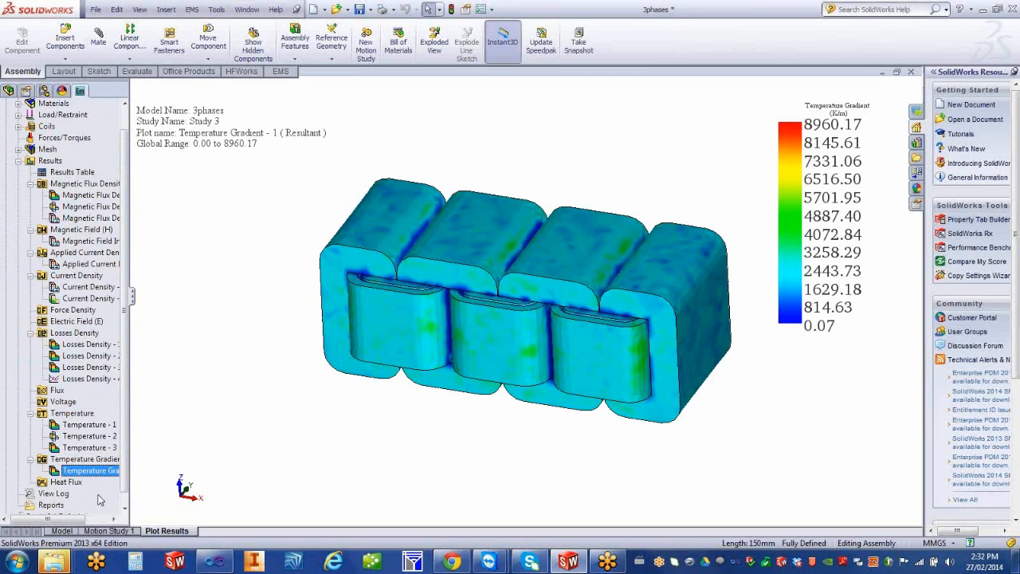
# Create a resultant heat flux plot and look over the plots listed in the study's results
pyautogui.rightClick(73, 483)
pyautogui.click(99, 488)
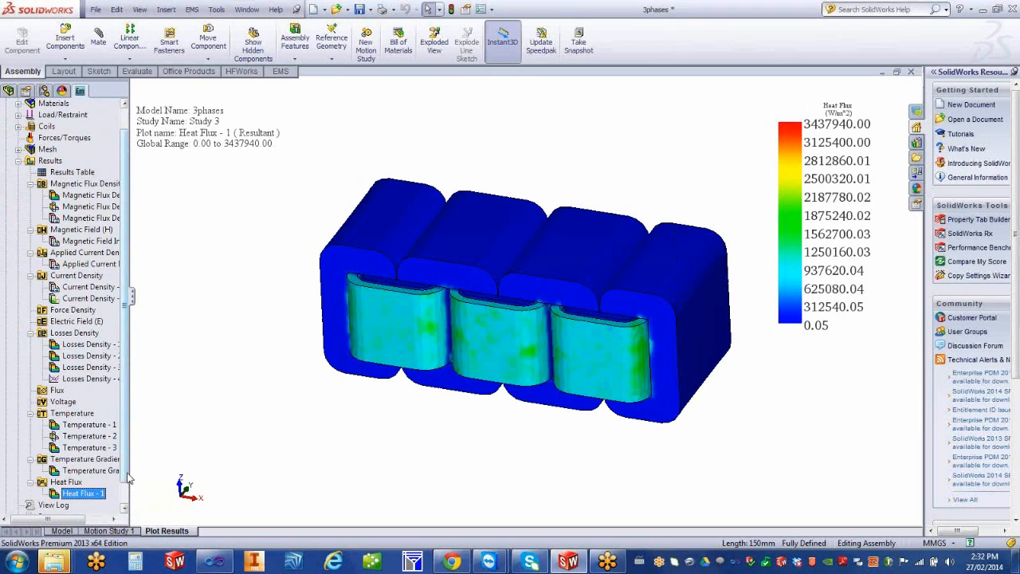
pyautogui.click(125, 508)
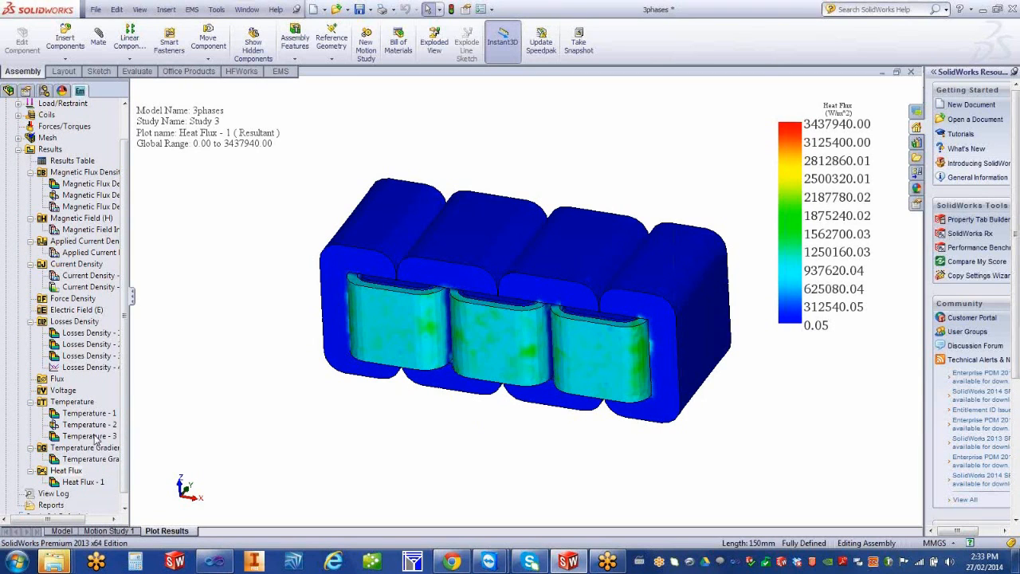
pyautogui.scroll(-1, 125, 462)
pyautogui.scroll(3, 123, 462)
pyautogui.scroll(-3, 123, 461)
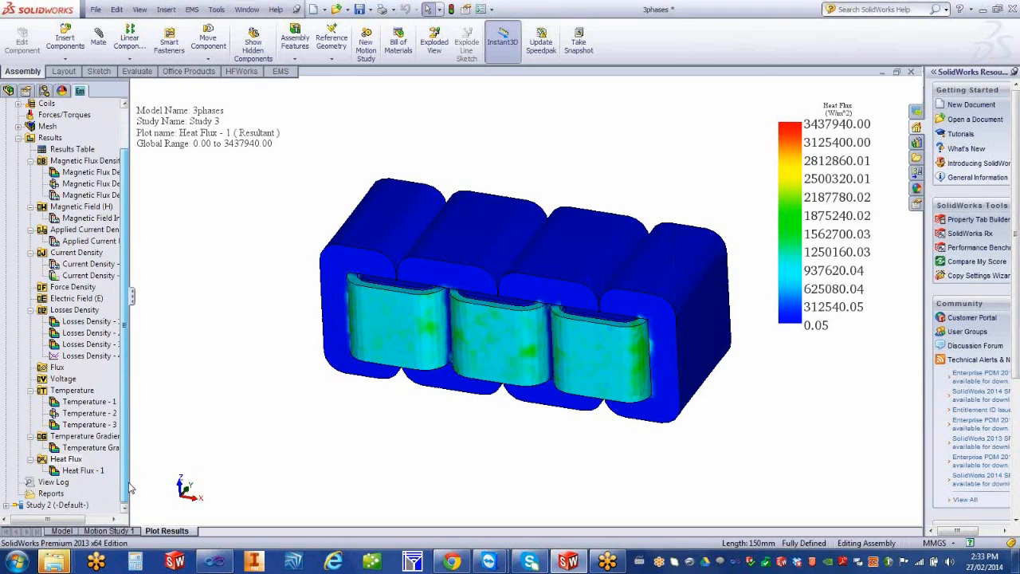
# Compare the Temperature - 3 plot with the first magnetic flux density plot, widening the study tree to read full plot names
pyautogui.doubleClick(80, 423)
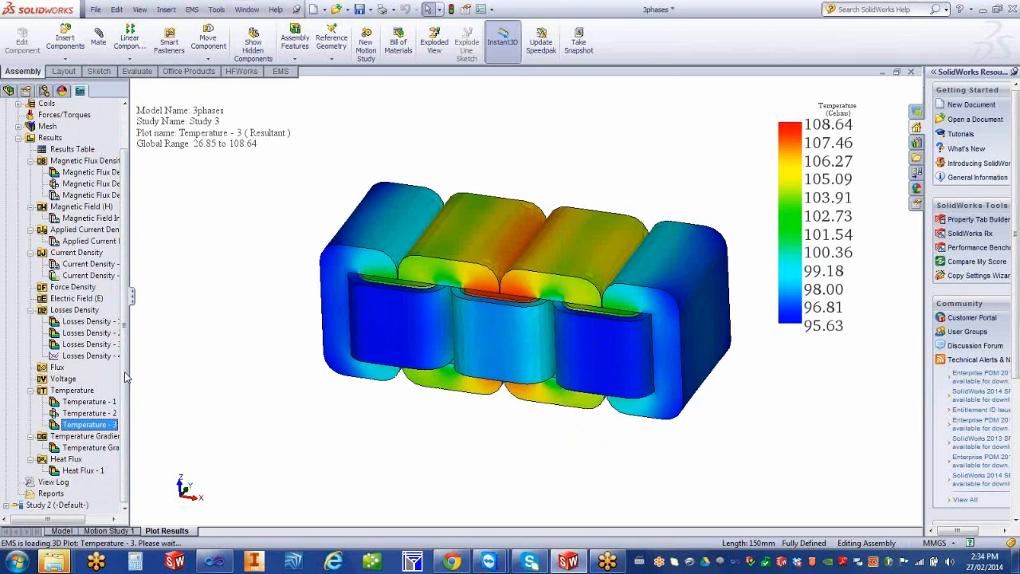
pyautogui.moveTo(127, 374); pyautogui.dragTo(150, 374)
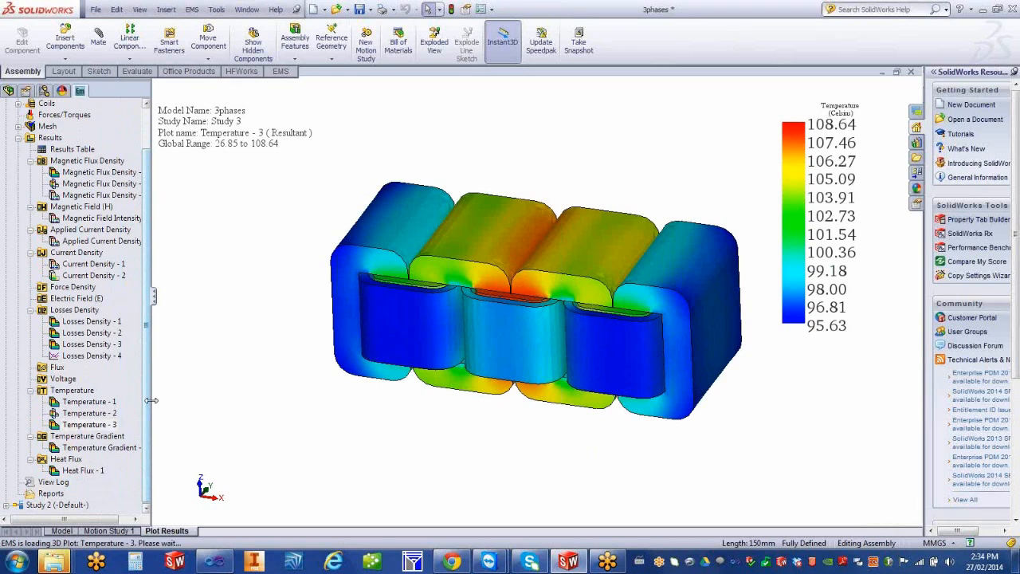
pyautogui.doubleClick(72, 172)
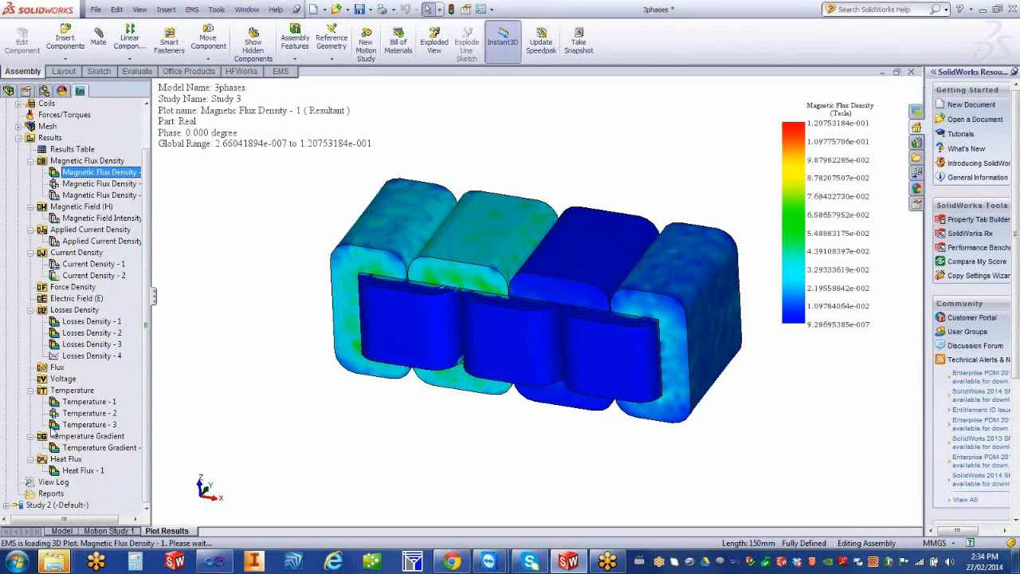
pyautogui.doubleClick(80, 424)
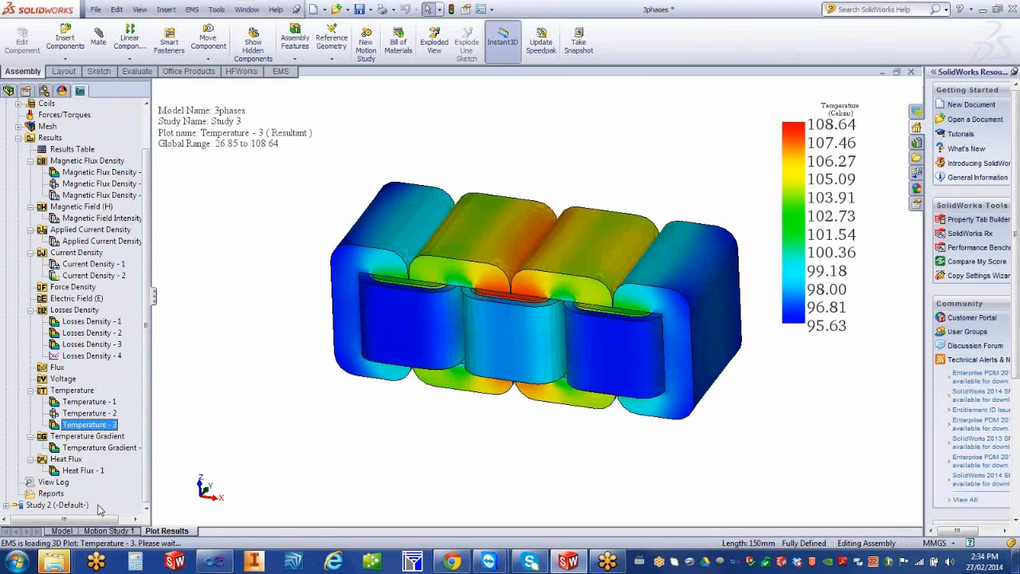
# Generate a Microsoft Word report of Study 3 dated February 27, 2014, leaving out the Description and File Information sections
pyautogui.rightClick(57, 495)
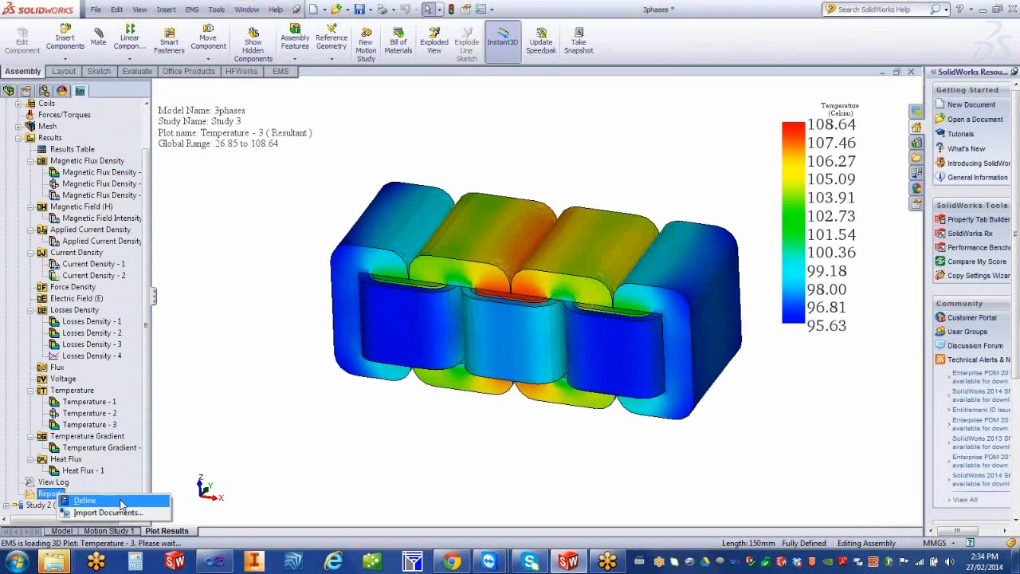
pyautogui.click(85, 501)
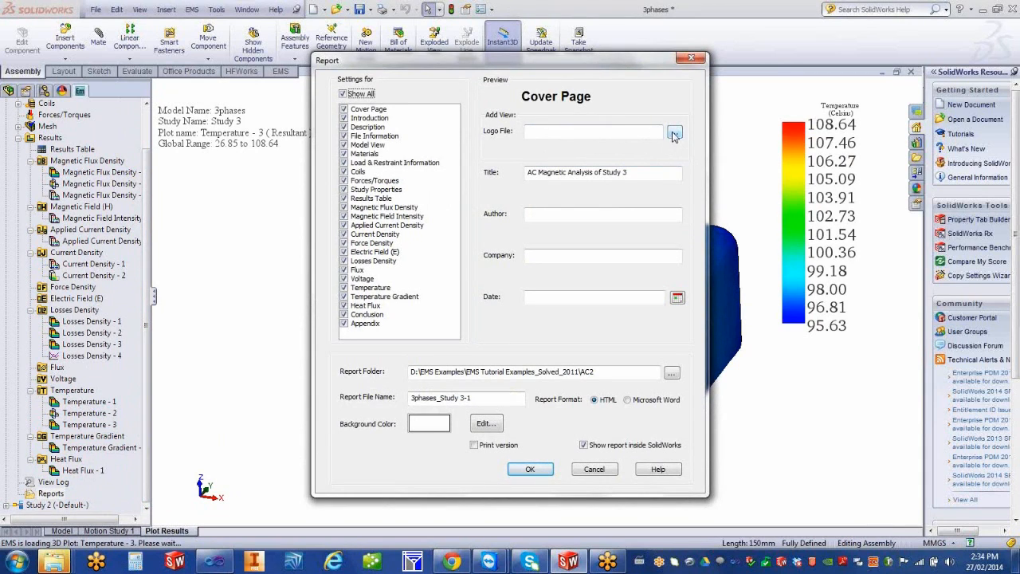
pyautogui.click(677, 298)
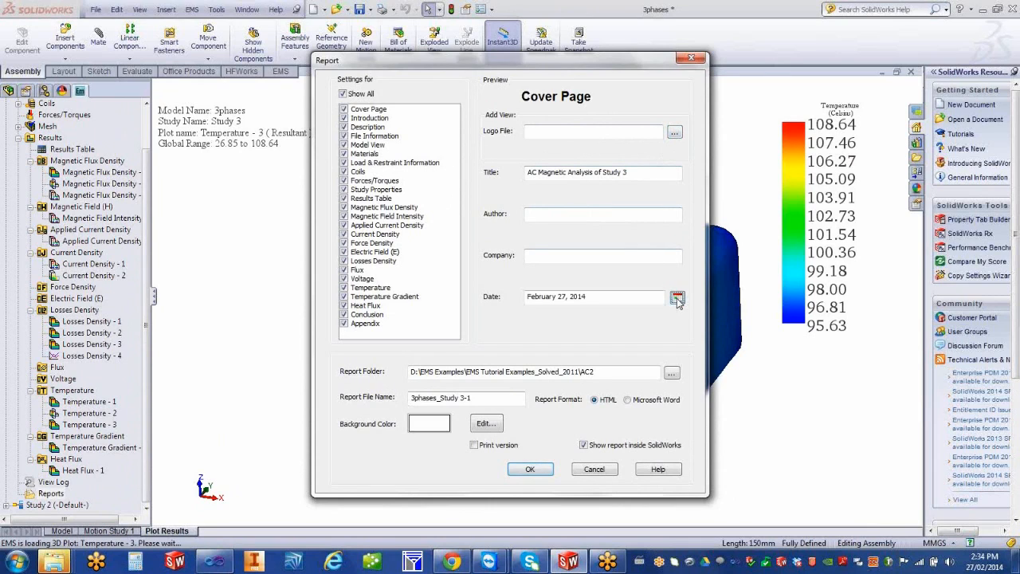
pyautogui.click(345, 136)
pyautogui.click(345, 129)
pyautogui.click(629, 401)
pyautogui.click(539, 472)
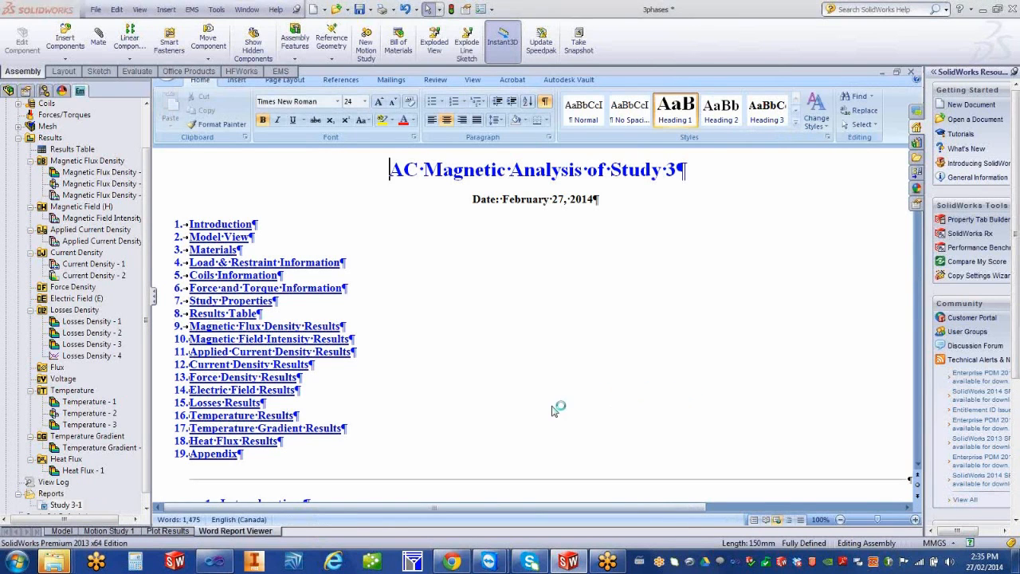
# Read through the generated report from its contents list and model view to the coil, mesh and losses density results
pyautogui.scroll(-2, 552, 405)
pyautogui.scroll(-3, 552, 406)
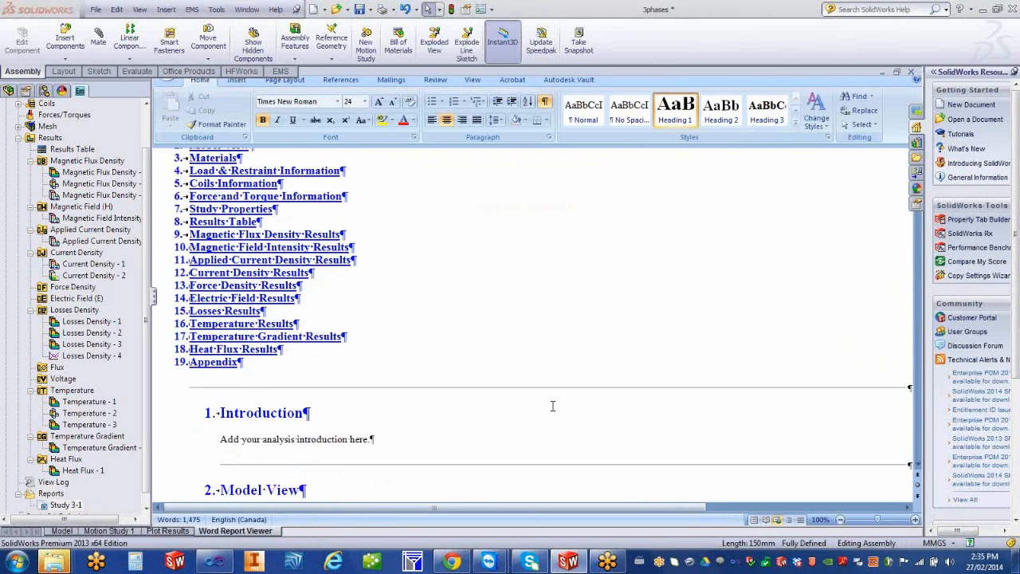
pyautogui.click(475, 383)
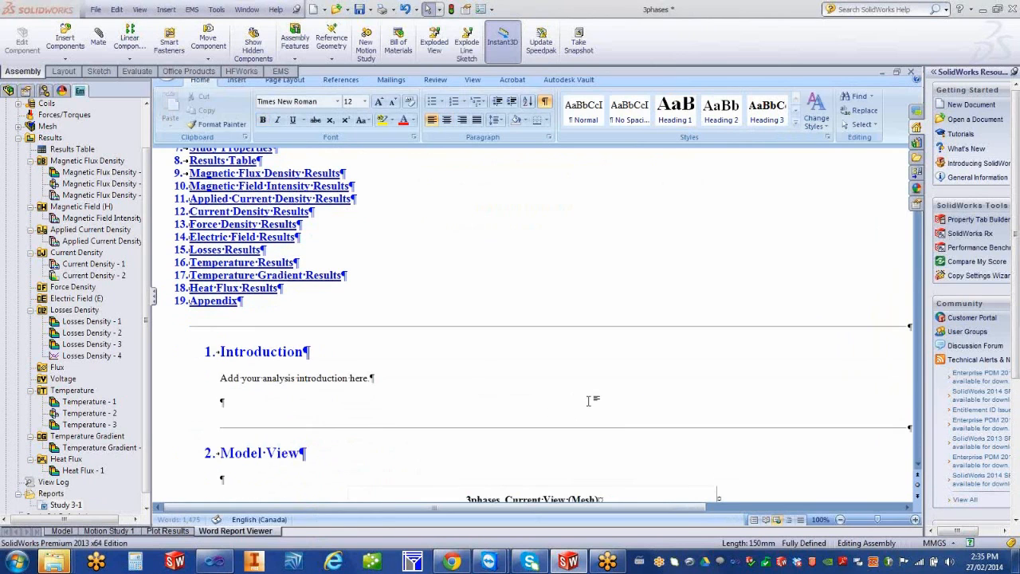
pyautogui.scroll(-15, 587, 402)
pyautogui.scroll(-13, 625, 412)
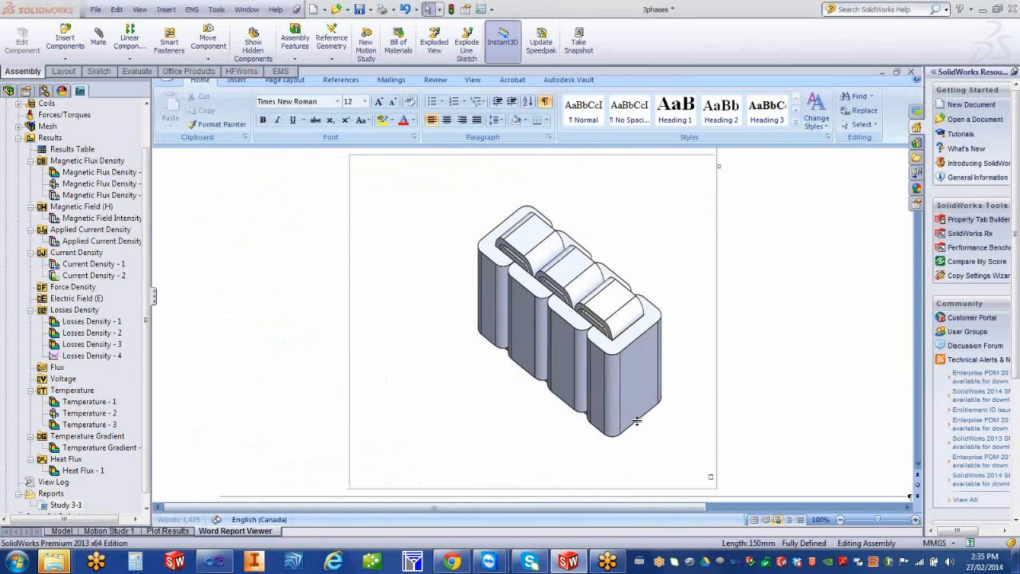
pyautogui.scroll(5, 635, 423)
pyautogui.scroll(-19, 634, 422)
pyautogui.scroll(-16, 632, 432)
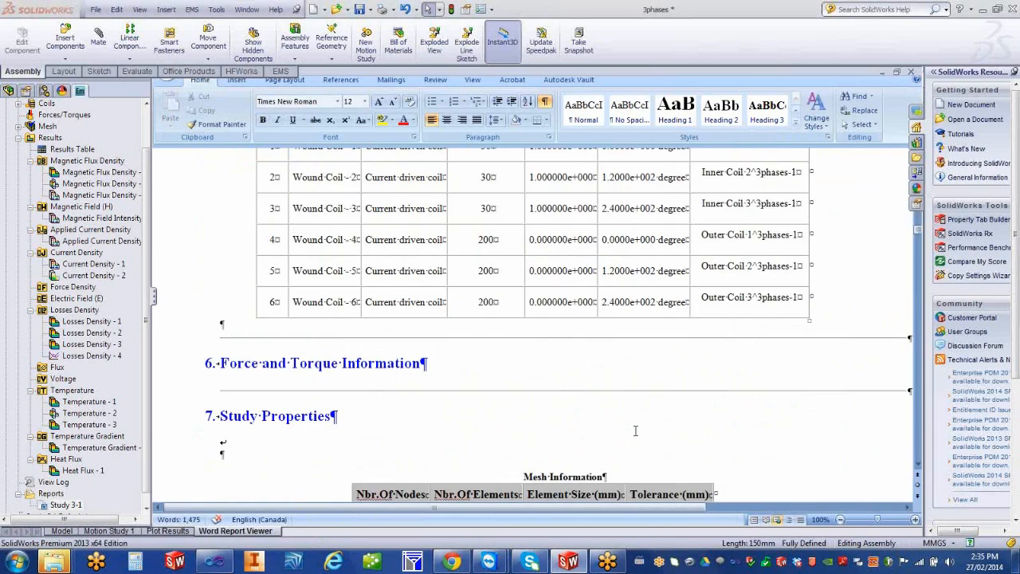
pyautogui.scroll(-12, 635, 430)
pyautogui.scroll(-15, 637, 430)
pyautogui.scroll(-15, 637, 432)
pyautogui.scroll(-8, 648, 441)
pyautogui.scroll(-8, 649, 437)
pyautogui.scroll(-10, 650, 438)
pyautogui.scroll(-12, 649, 439)
pyautogui.scroll(-6, 649, 438)
pyautogui.scroll(-4, 650, 437)
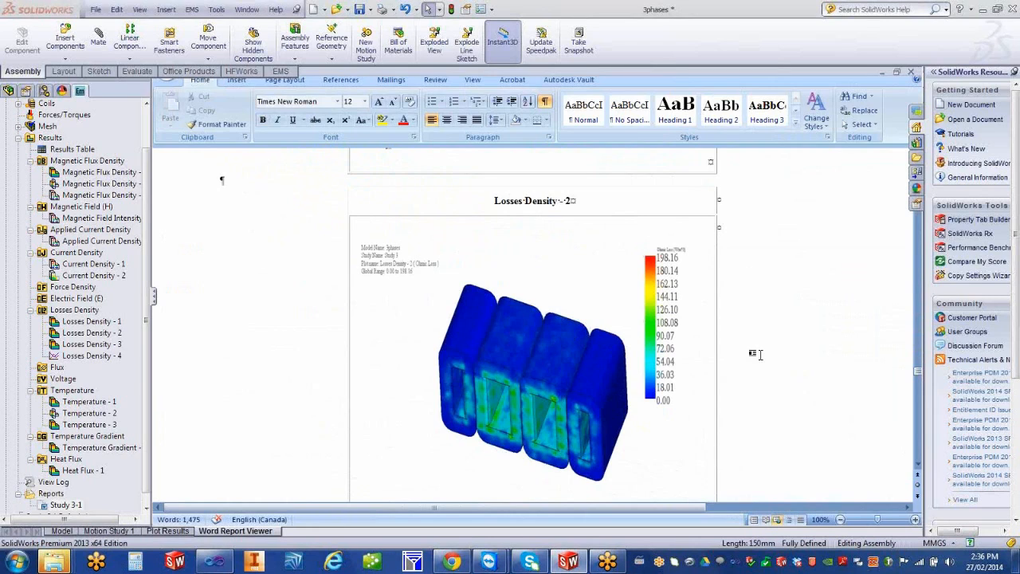
# Switch between the plot results, motion study, model and Word report views, ending on the plot results
pyautogui.click(182, 532)
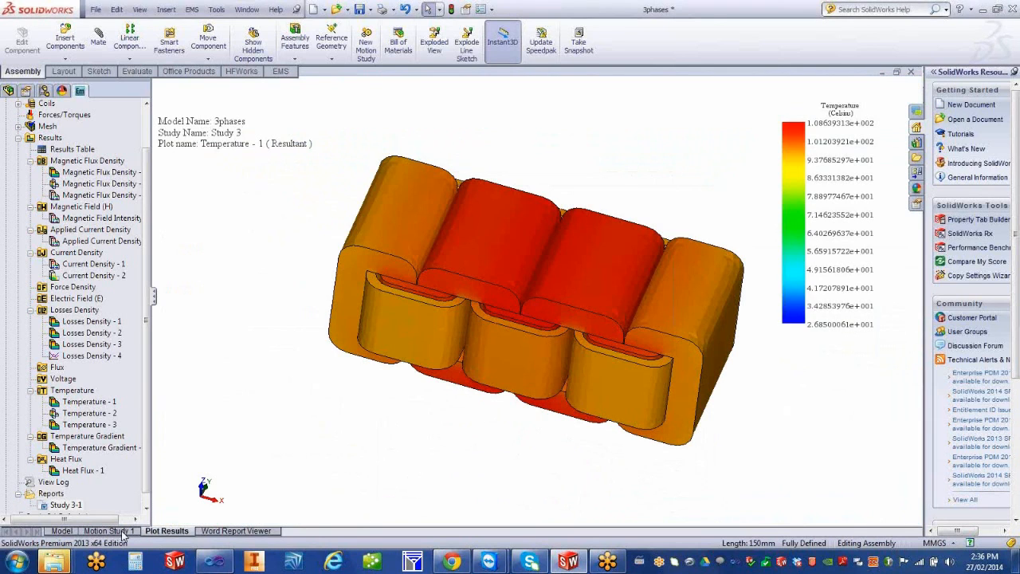
pyautogui.click(120, 532)
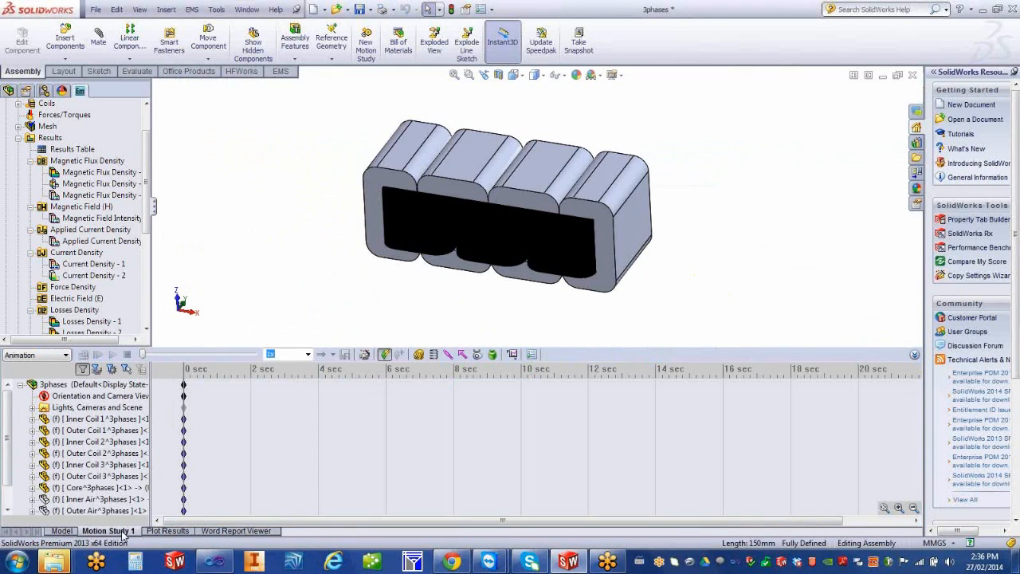
pyautogui.click(61, 531)
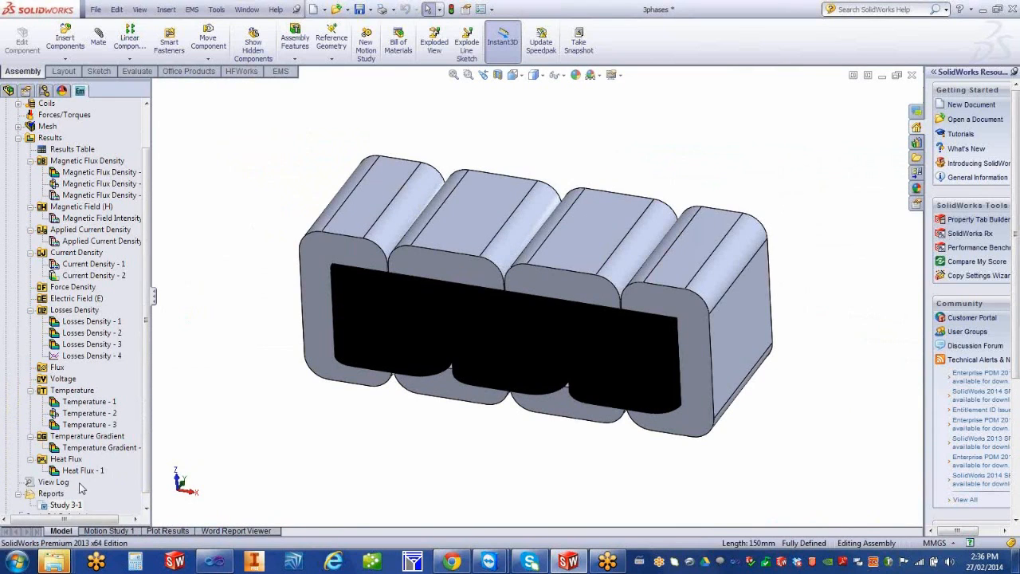
pyautogui.click(171, 533)
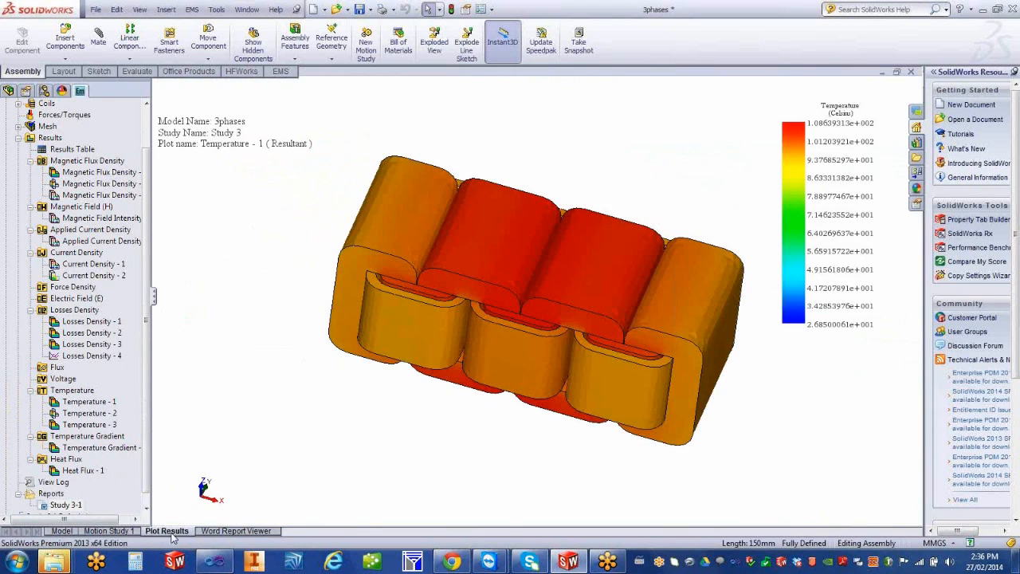
pyautogui.click(249, 531)
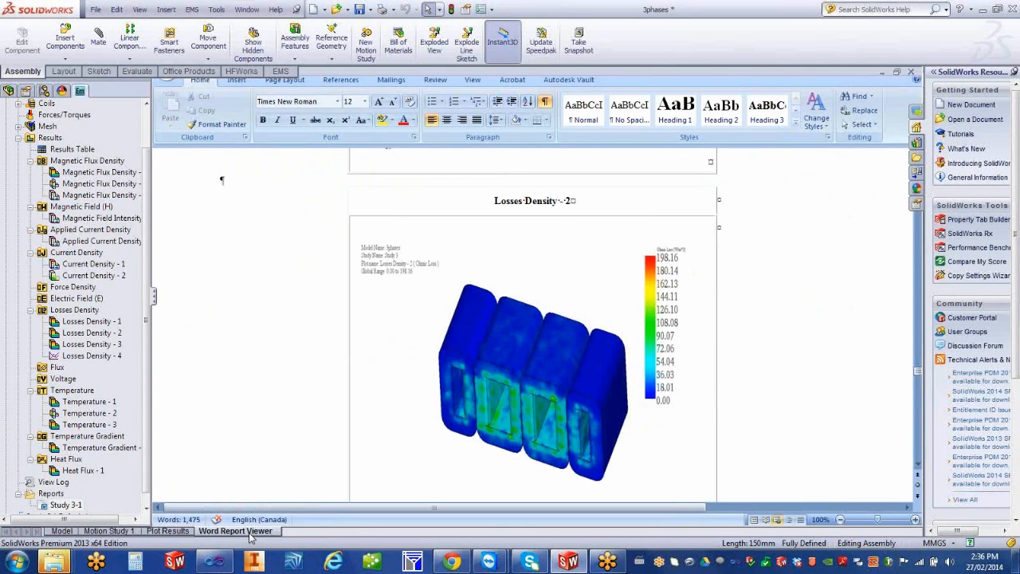
pyautogui.click(176, 532)
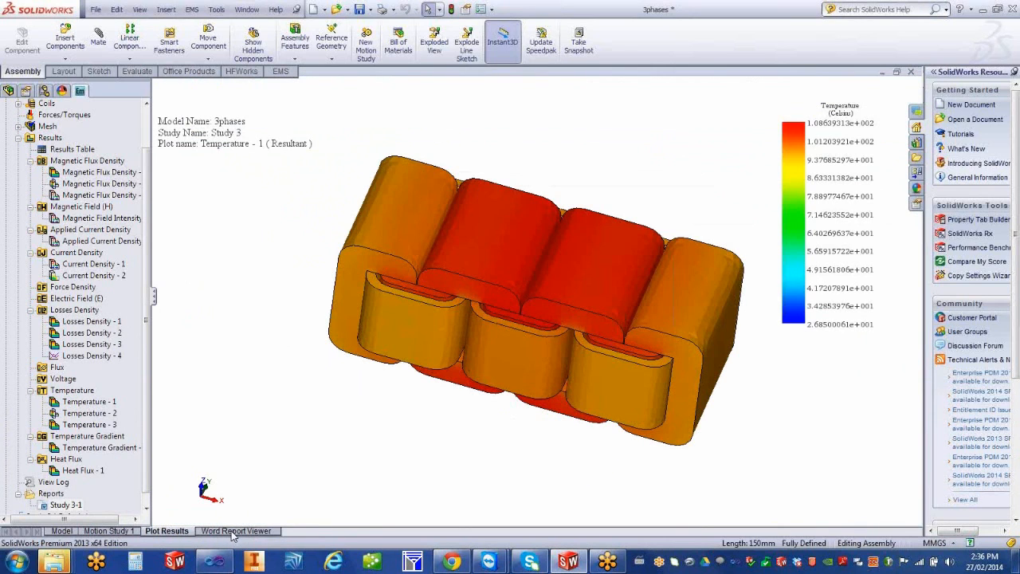
pyautogui.click(233, 532)
pyautogui.click(182, 531)
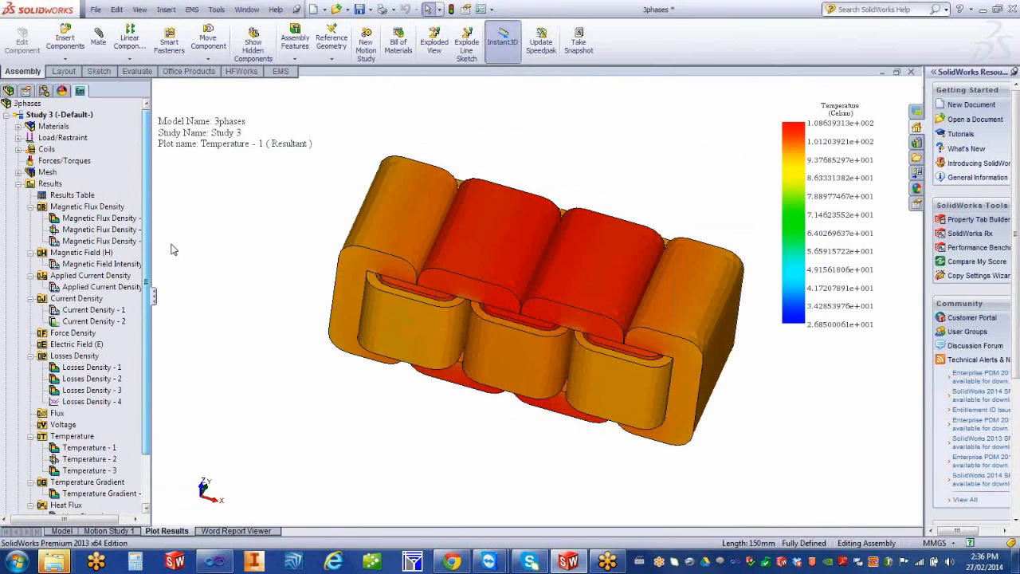
# Collapse the results of Study 3 and duplicate the study under the name Copy of Study 3
pyautogui.click(19, 185)
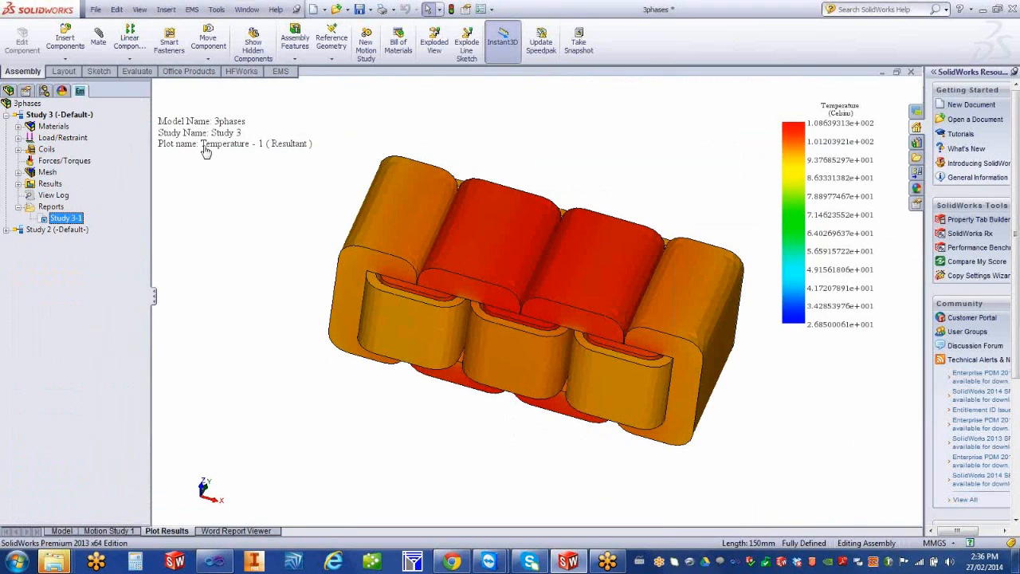
pyautogui.moveTo(40, 118); pyautogui.dragTo(36, 107)
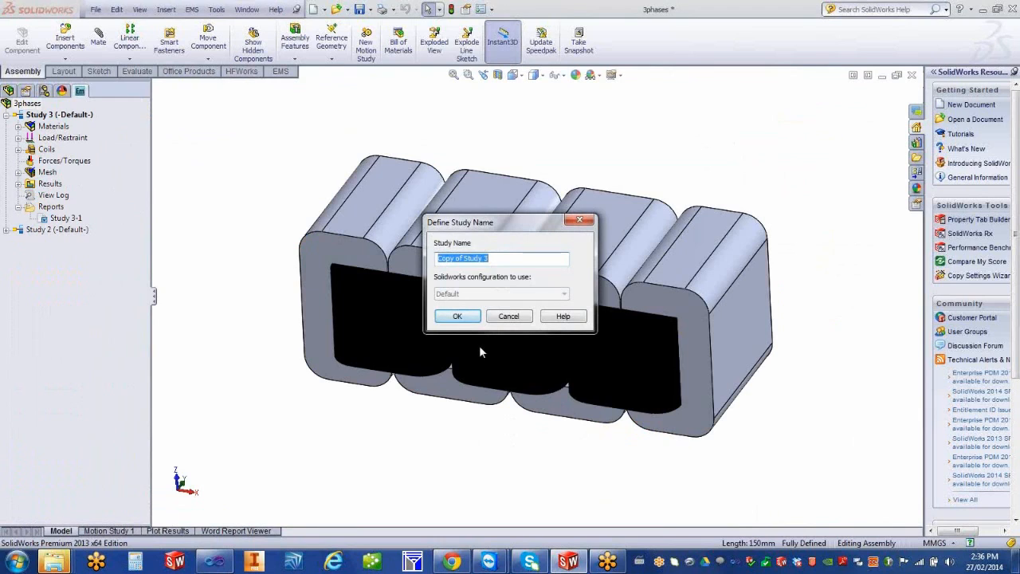
pyautogui.click(457, 315)
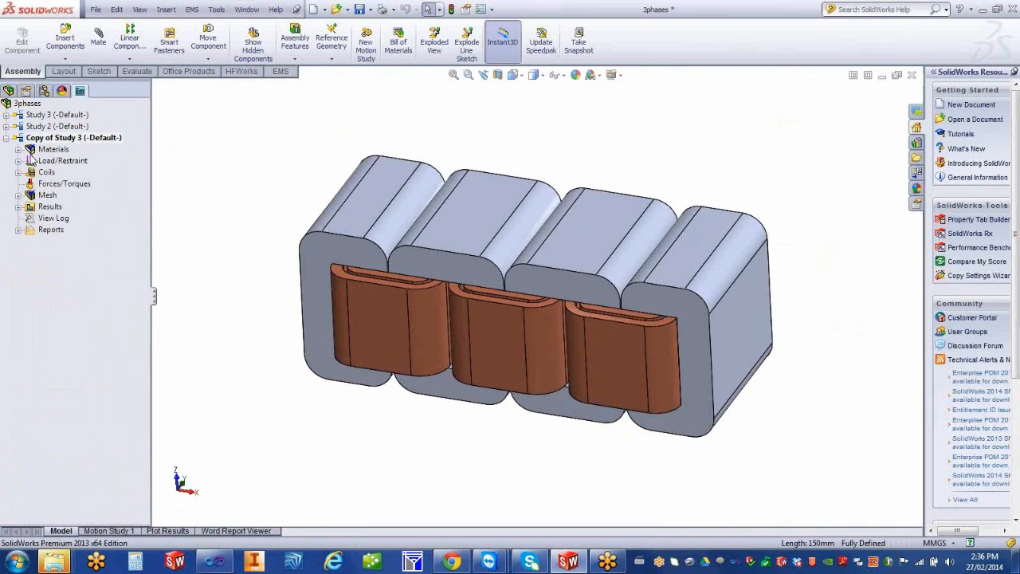
# Examine the materials assigned to the core bodies in the copied study and the commands available for that study
pyautogui.click(19, 150)
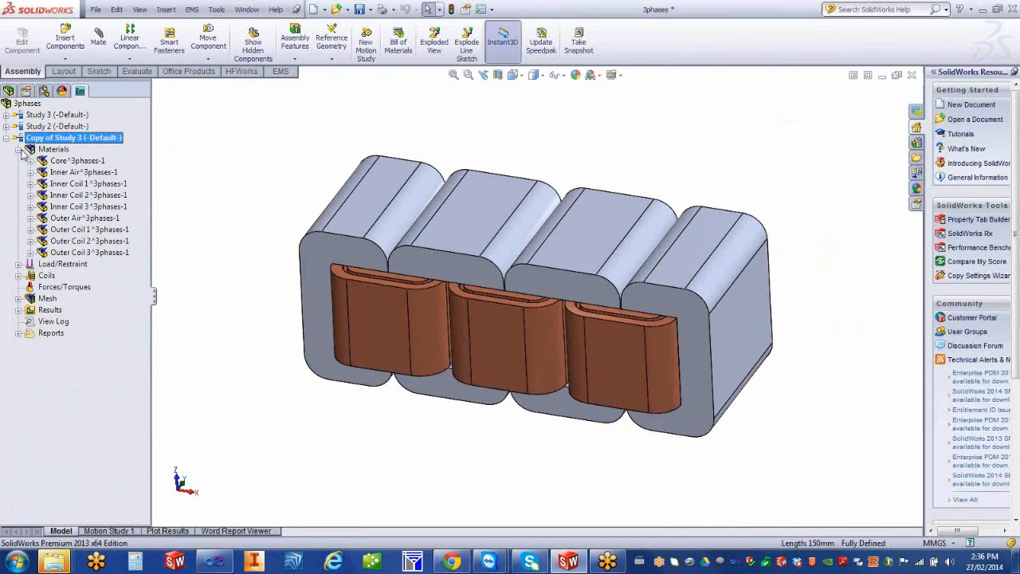
pyautogui.click(30, 161)
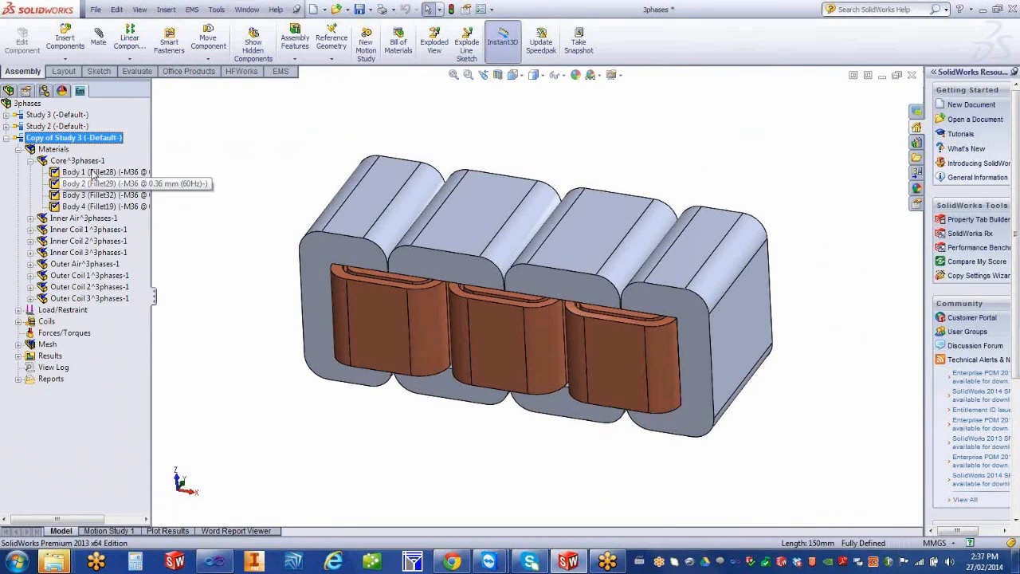
pyautogui.rightClick(78, 140)
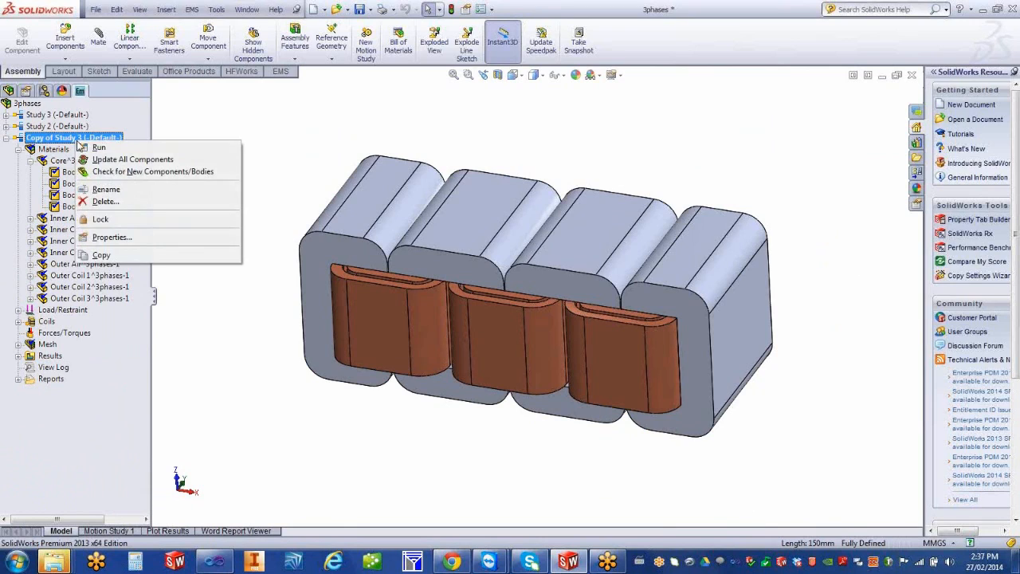
pyautogui.click(178, 115)
# Look up the commands for running all studies and comparing their results, without starting any of them
pyautogui.rightClick(36, 106)
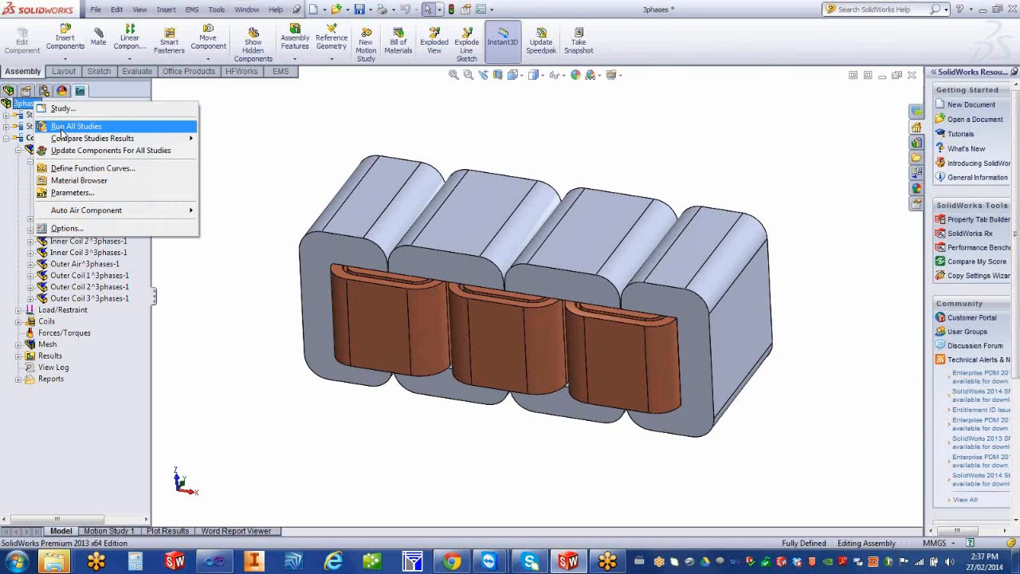
pyautogui.moveTo(68, 142)
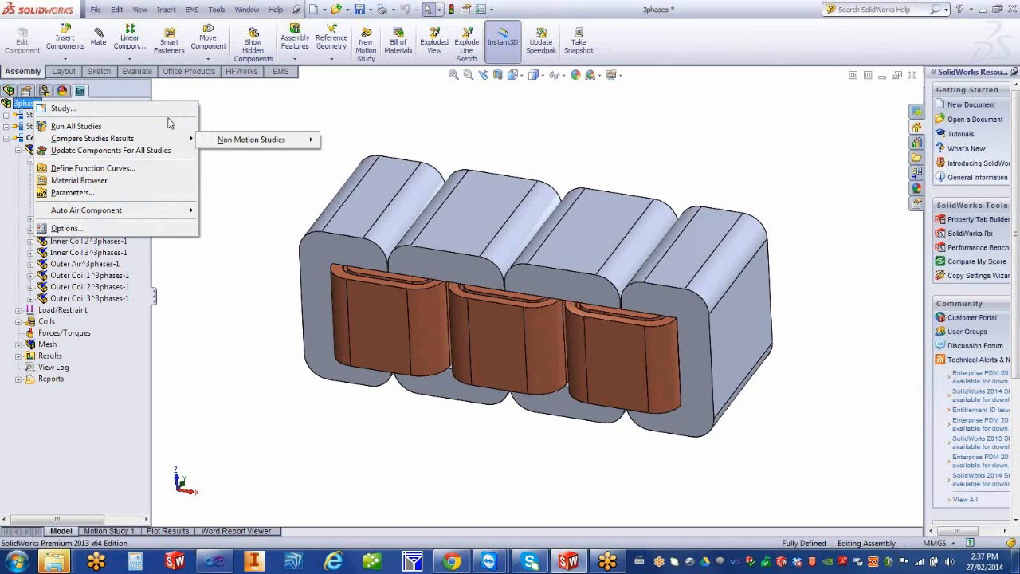
pyautogui.click(230, 102)
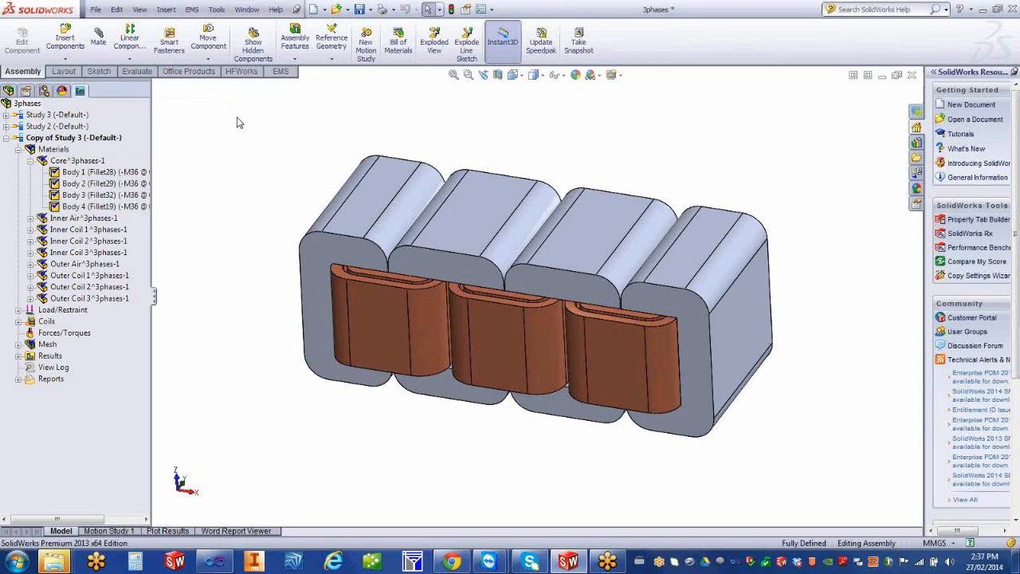